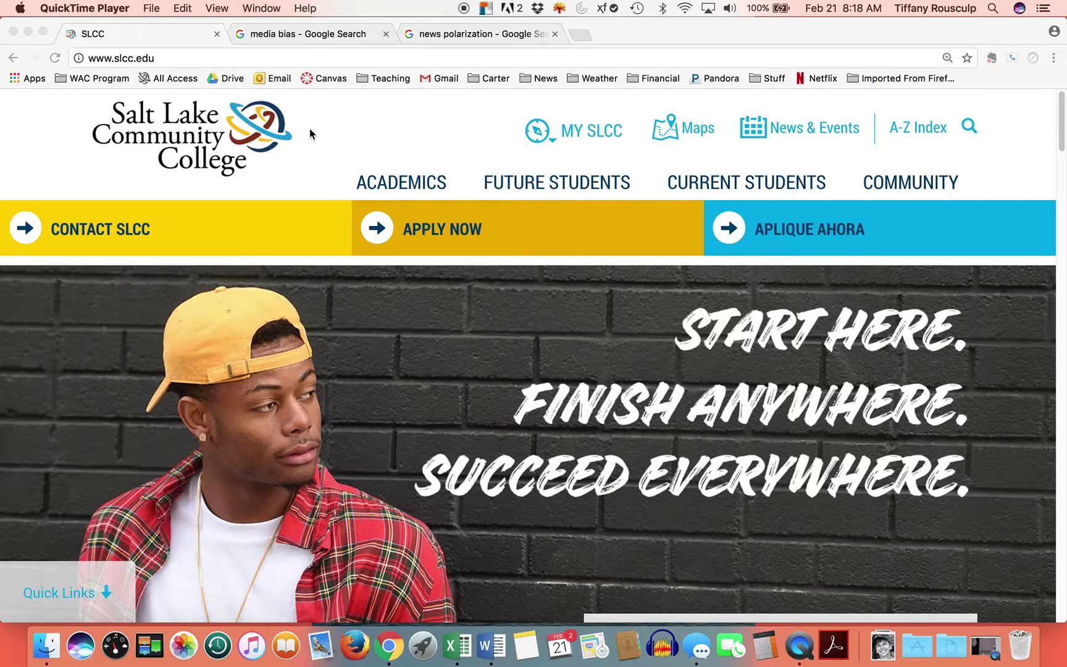
- Bring up the media bias search results and scroll through them
click(293, 33)
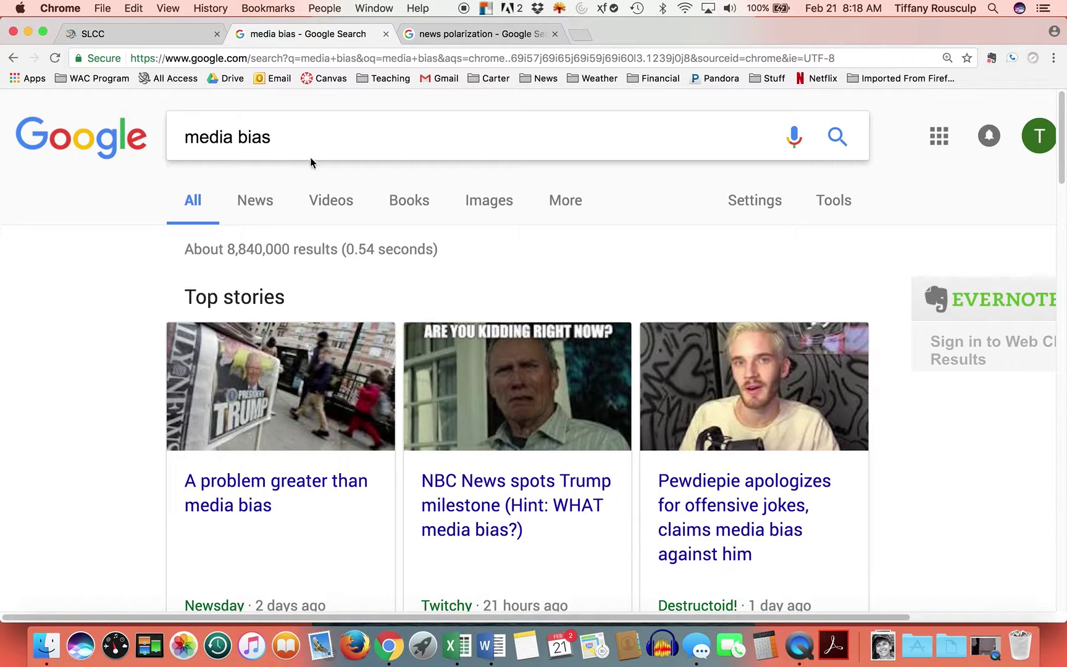
scroll(516, 232, down, 3)
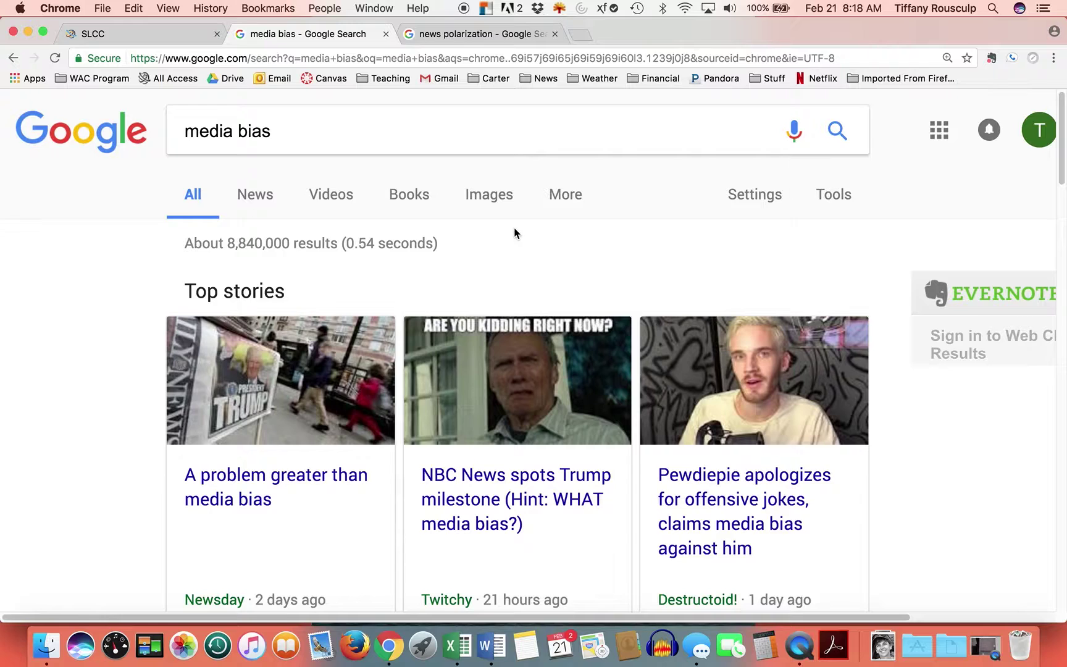
scroll(513, 232, down, 2)
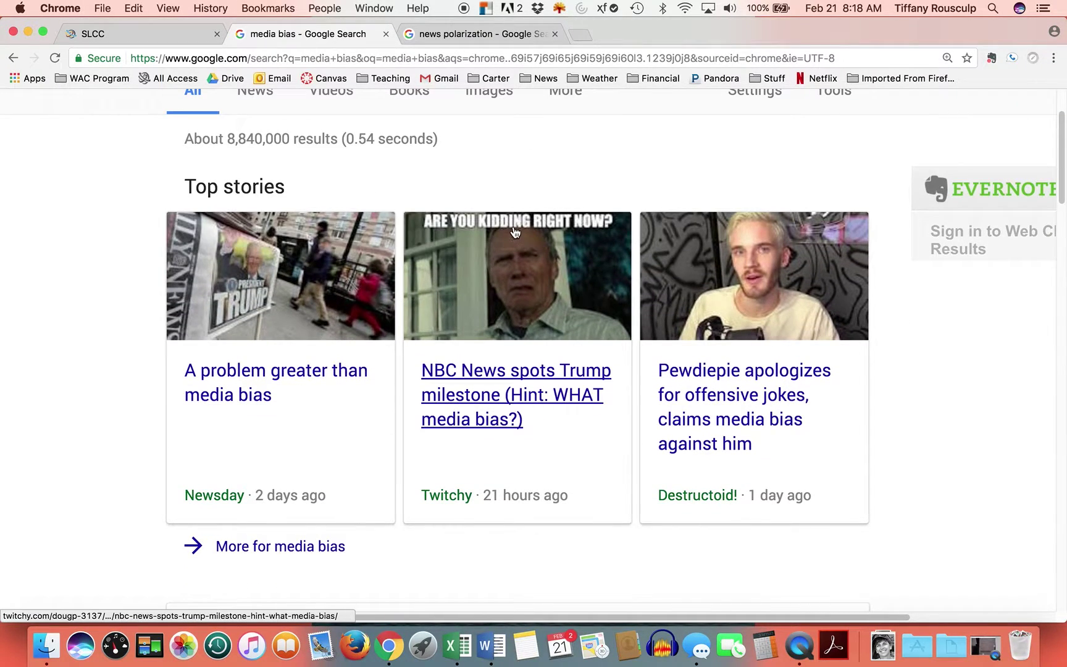
scroll(512, 231, down, 3)
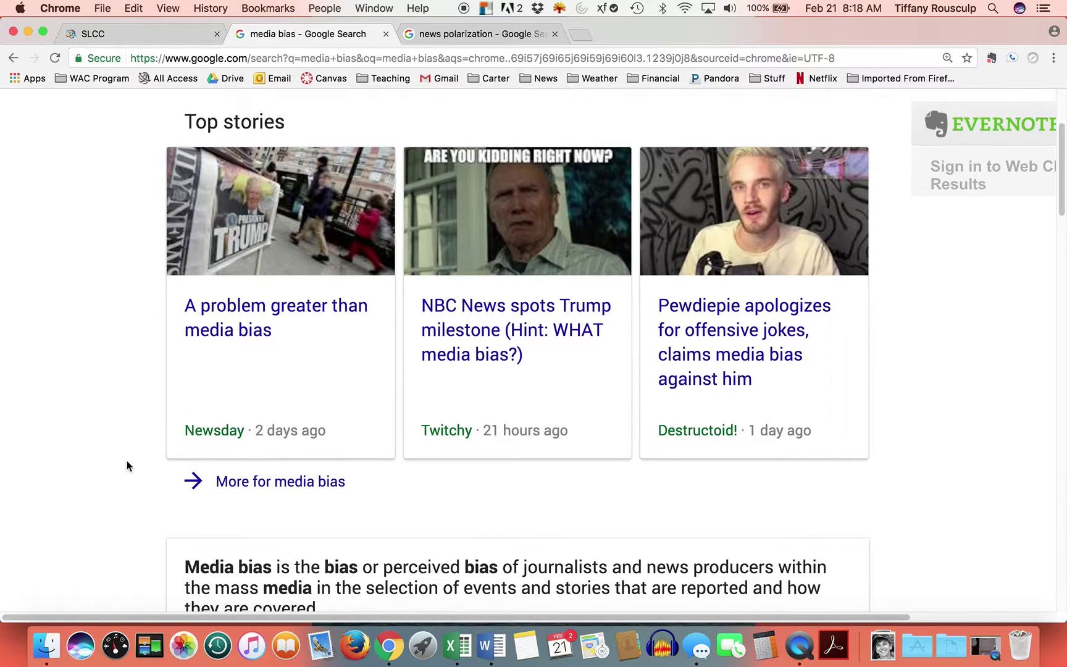
scroll(122, 457, down, 1)
scroll(122, 453, down, 5)
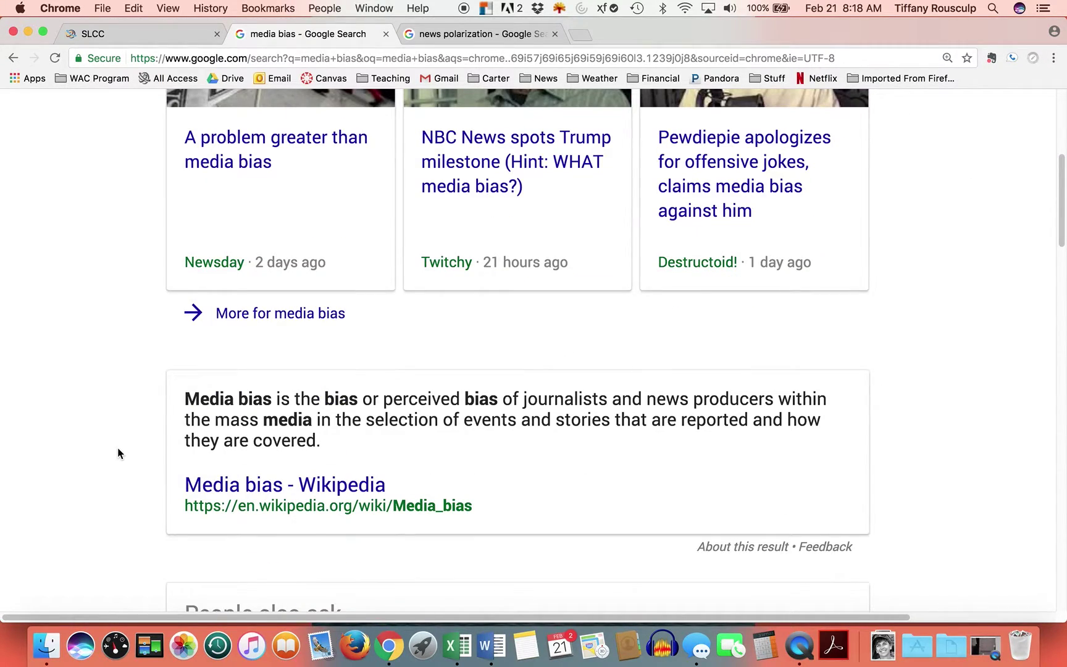
scroll(116, 441, down, 15)
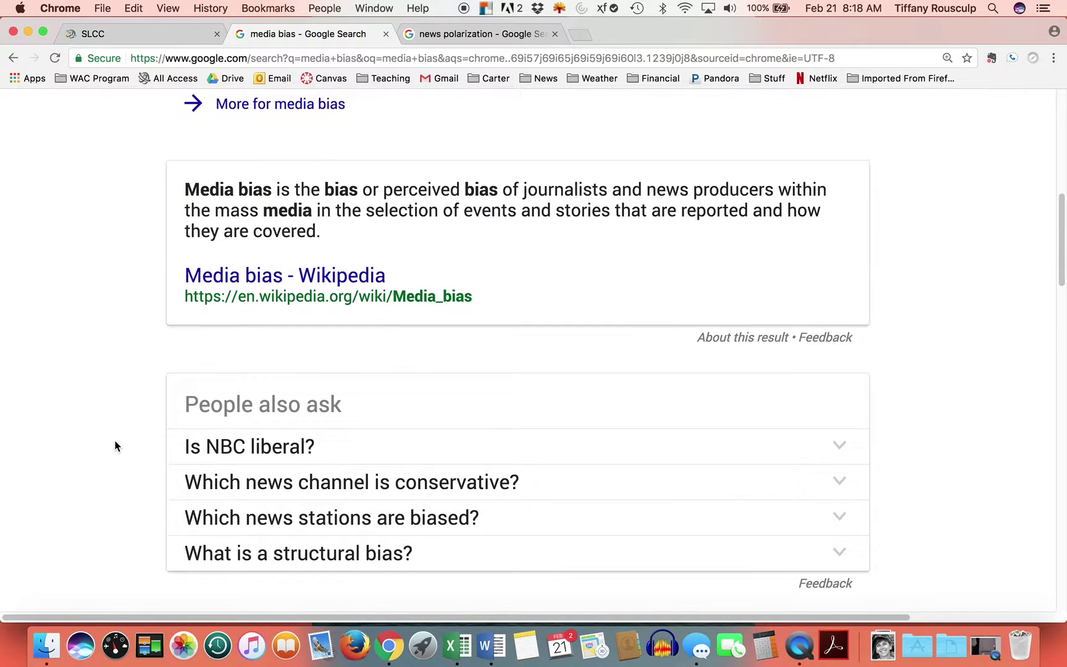
scroll(115, 445, down, 1)
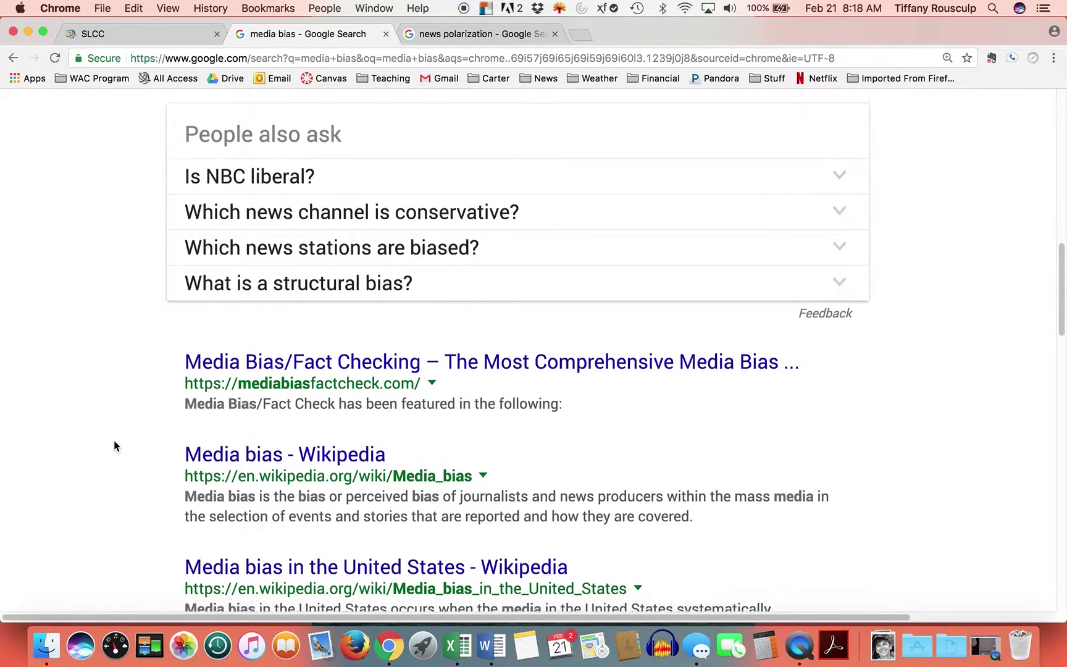
scroll(112, 446, down, 2)
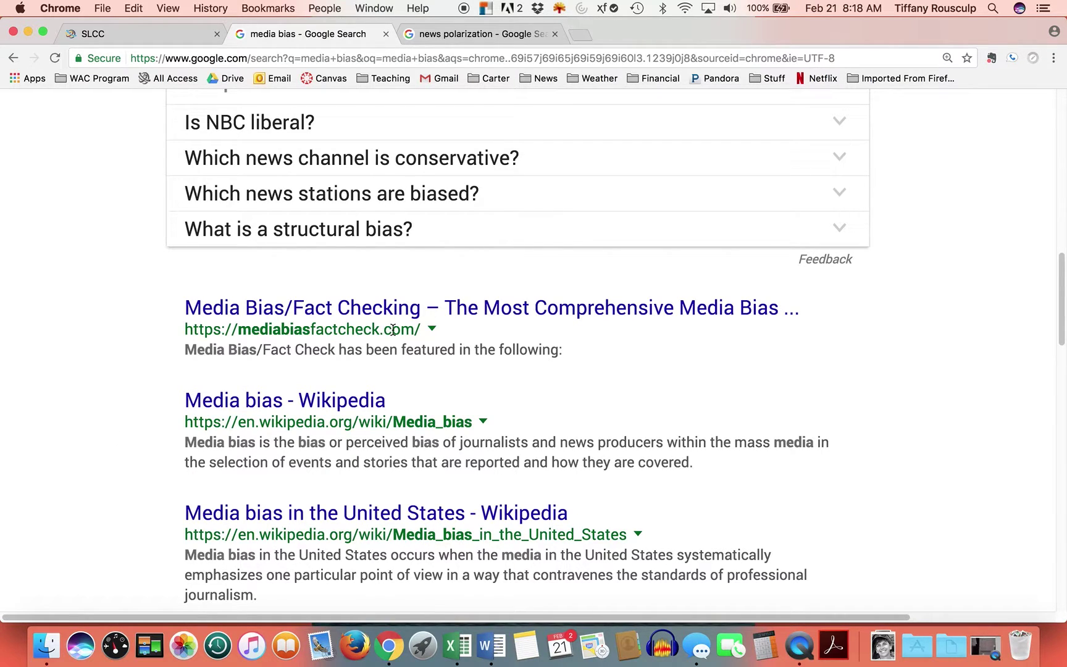
scroll(349, 456, down, 12)
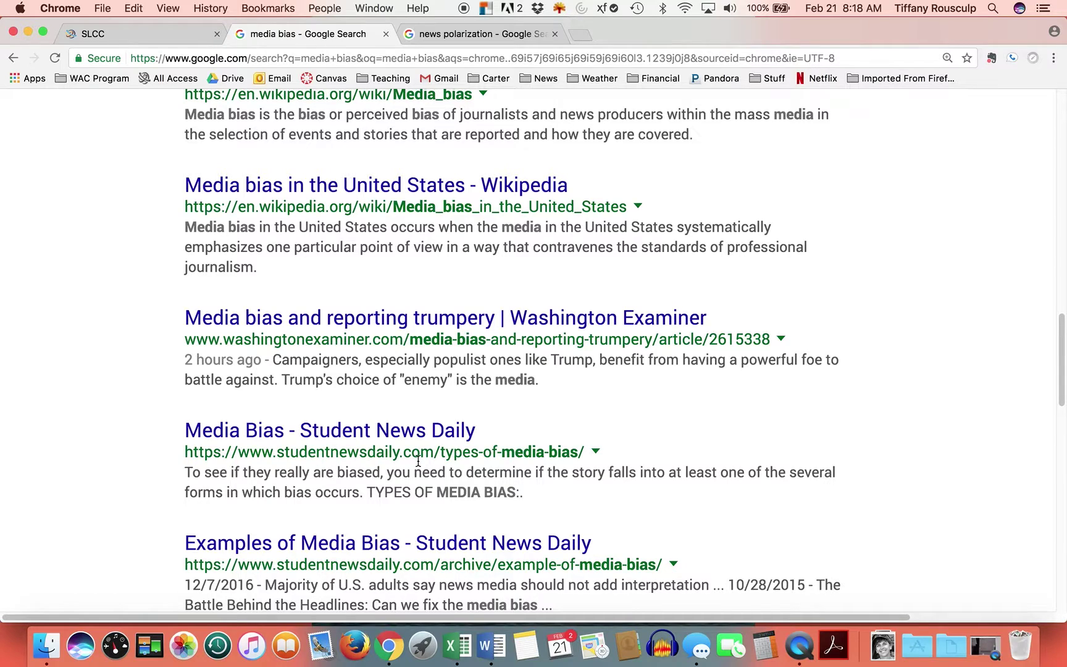
scroll(424, 473, down, 2)
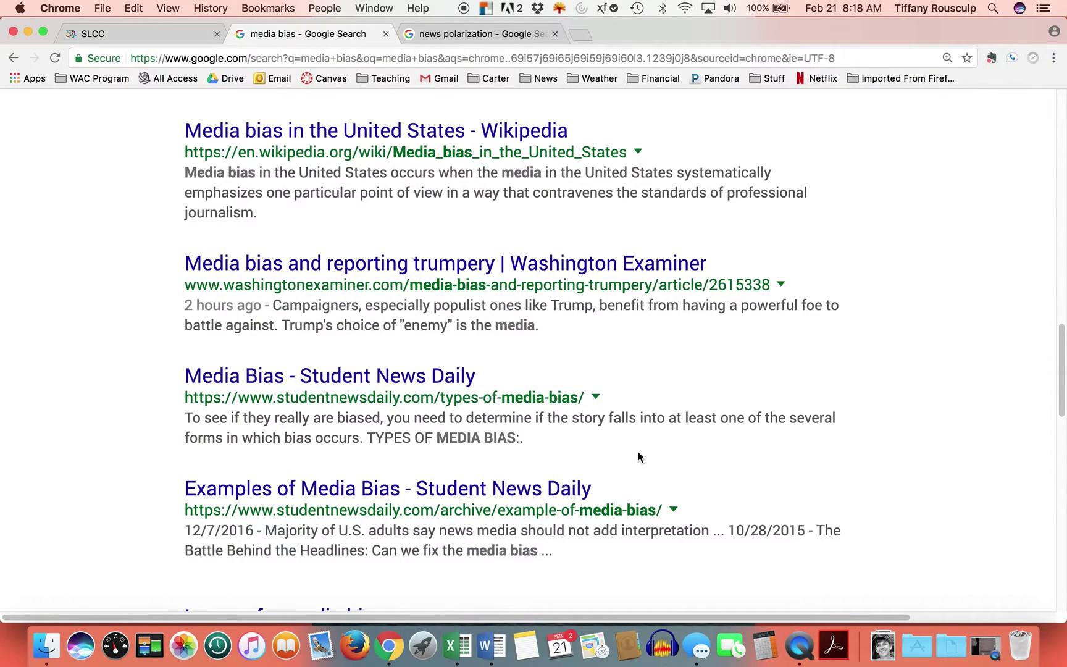
scroll(636, 452, down, 7)
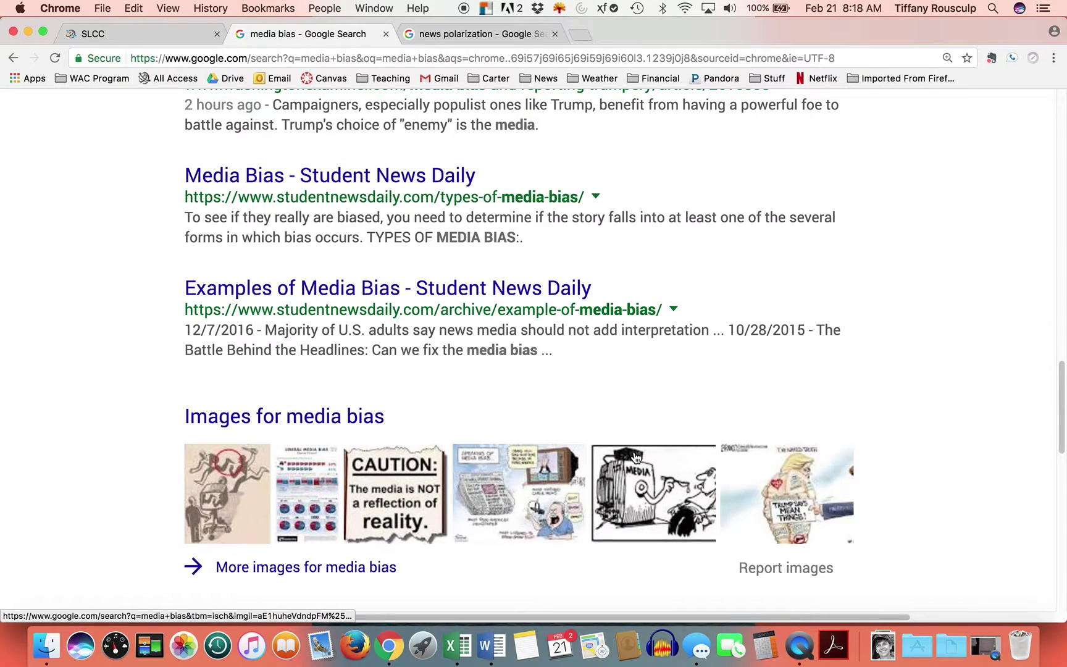
scroll(634, 453, down, 9)
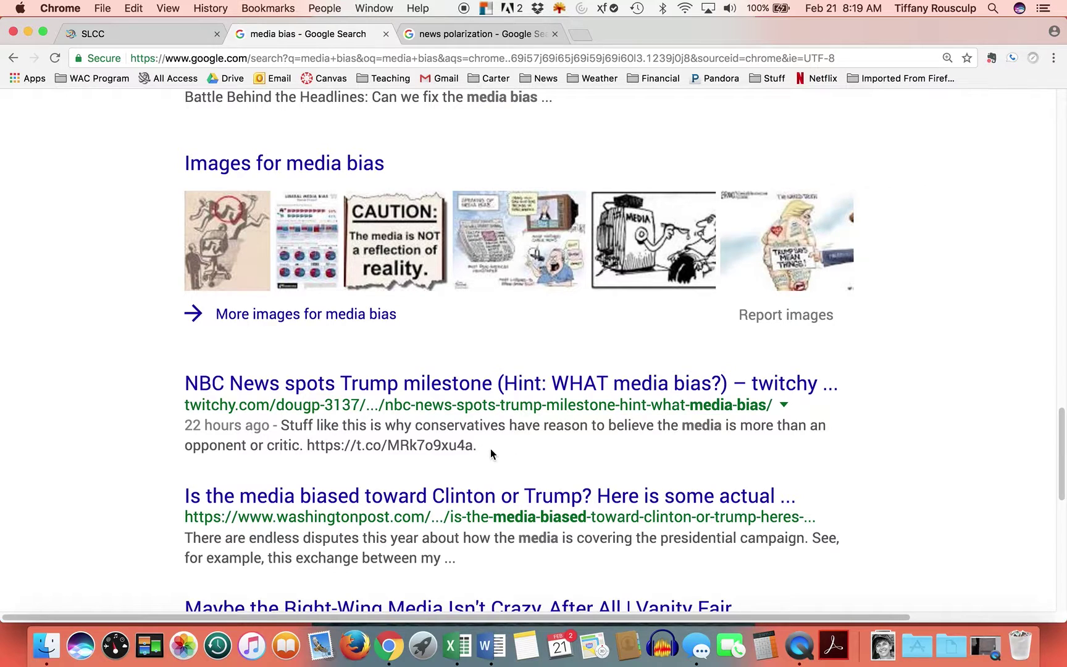
scroll(150, 456, down, 5)
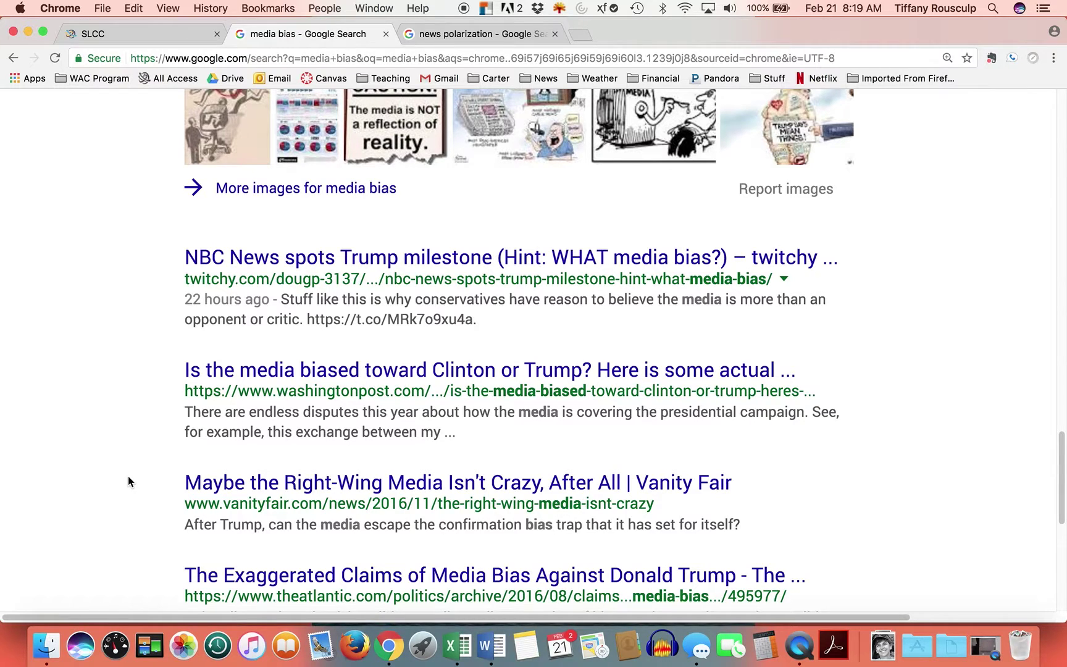
scroll(127, 475, down, 1)
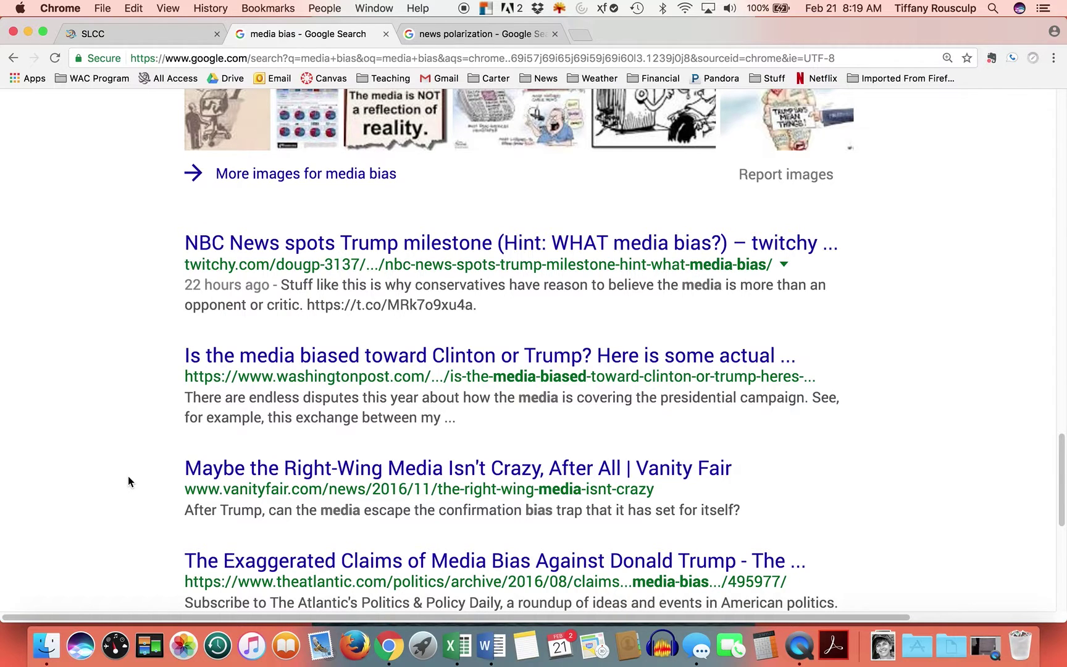
scroll(128, 477, up, 15)
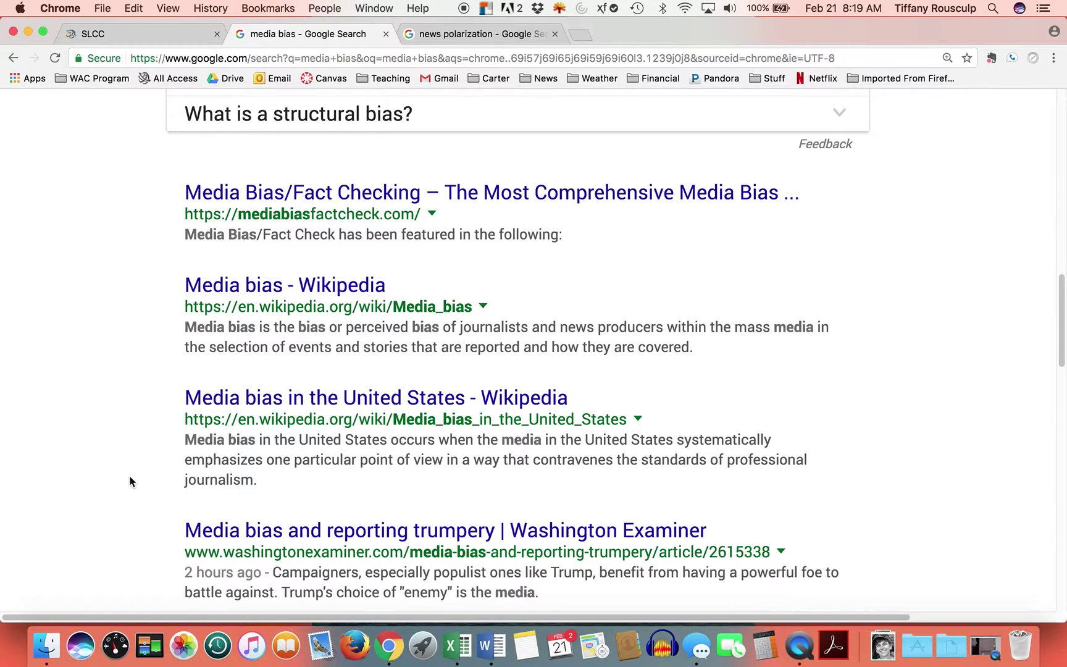
scroll(125, 475, up, 15)
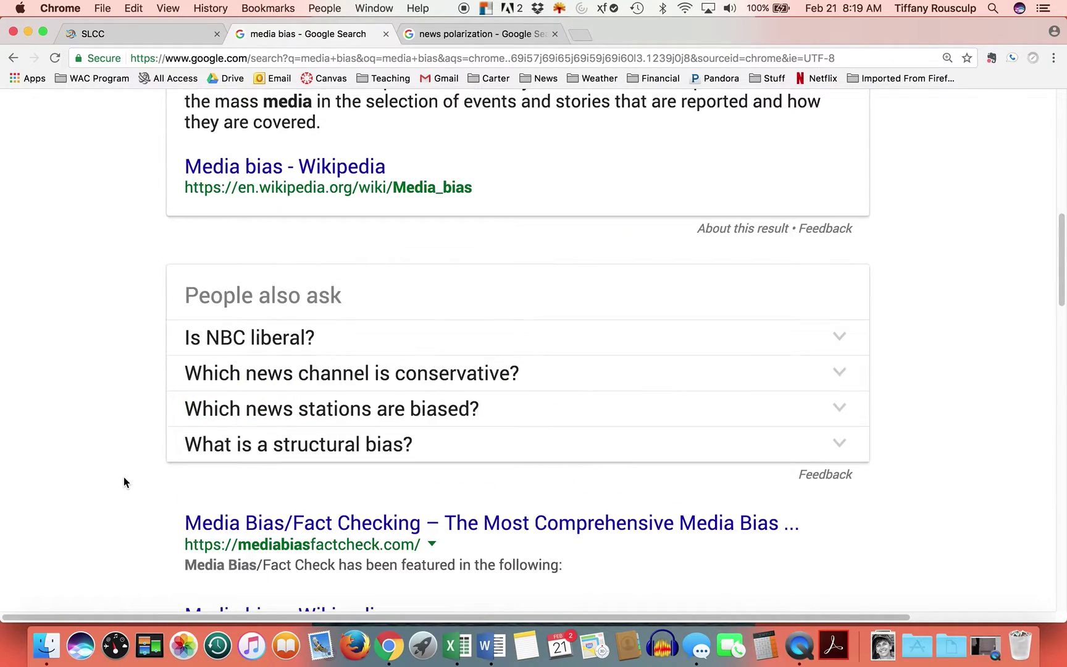
- Return to the SLCC homepage and reveal the student and staff portal links
click(154, 32)
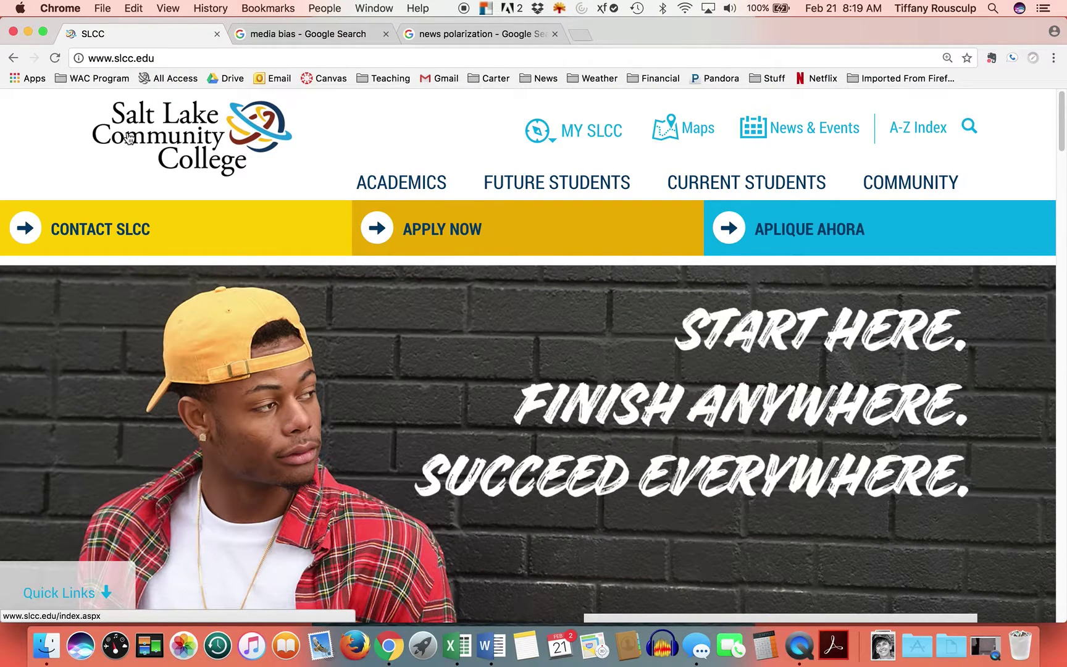
click(604, 141)
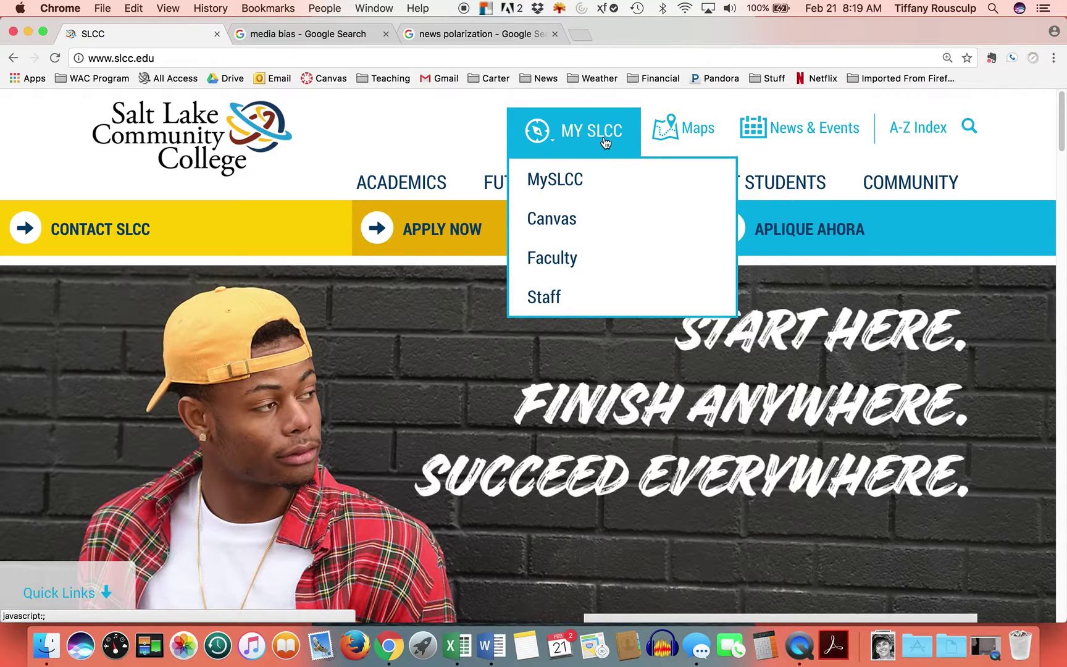
scroll(354, 478, down, 7)
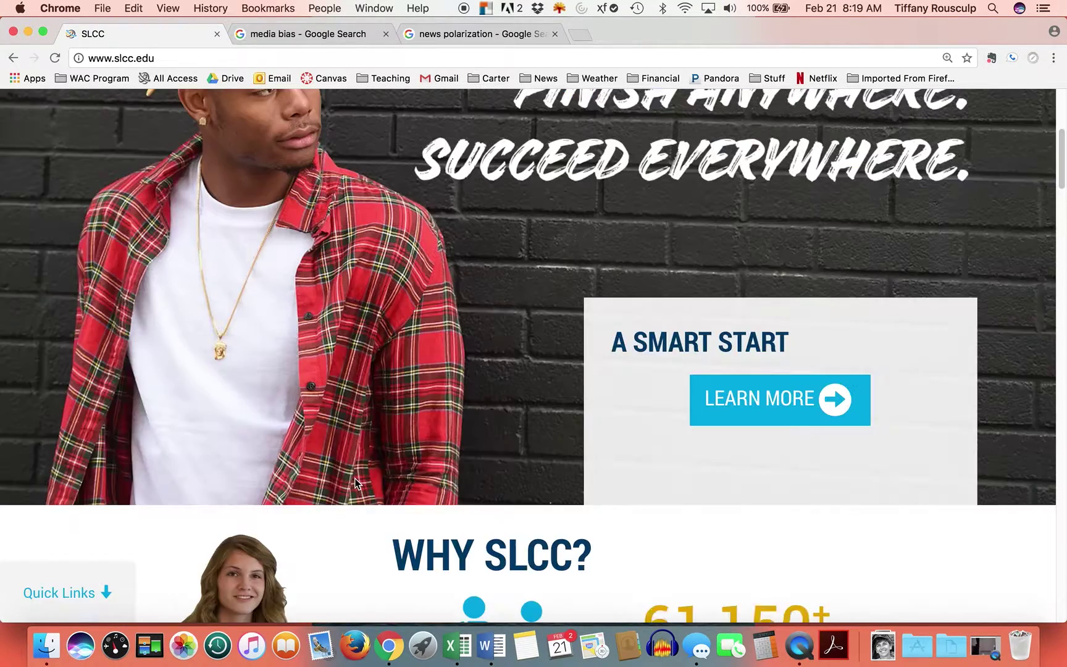
scroll(355, 477, up, 8)
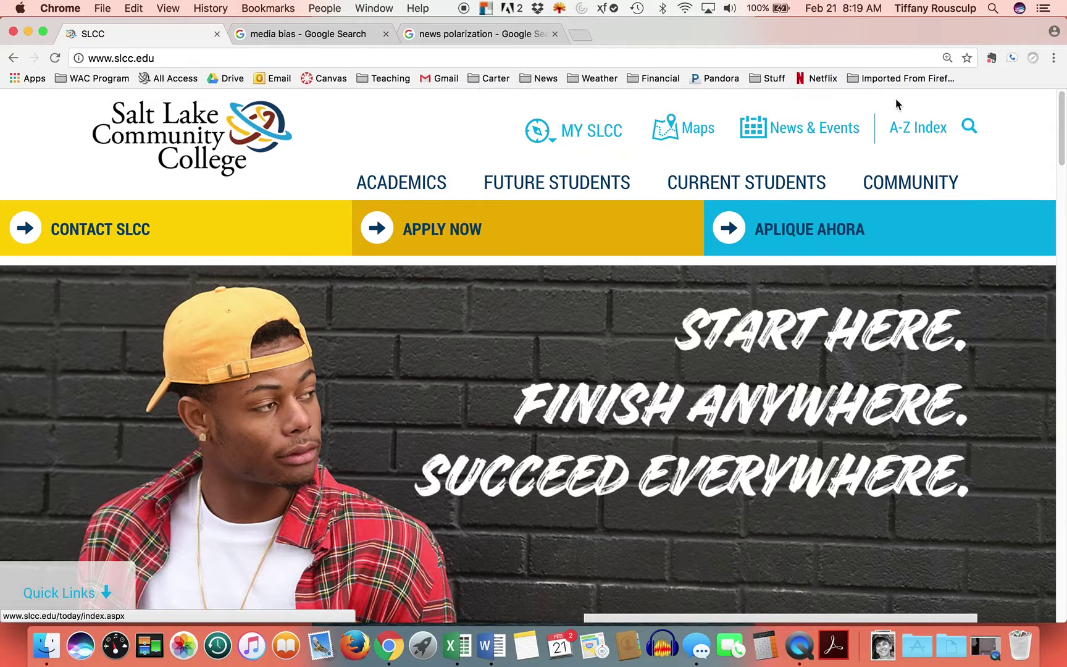
- Search the SLCC college site for 'library'
click(969, 128)
click(898, 174)
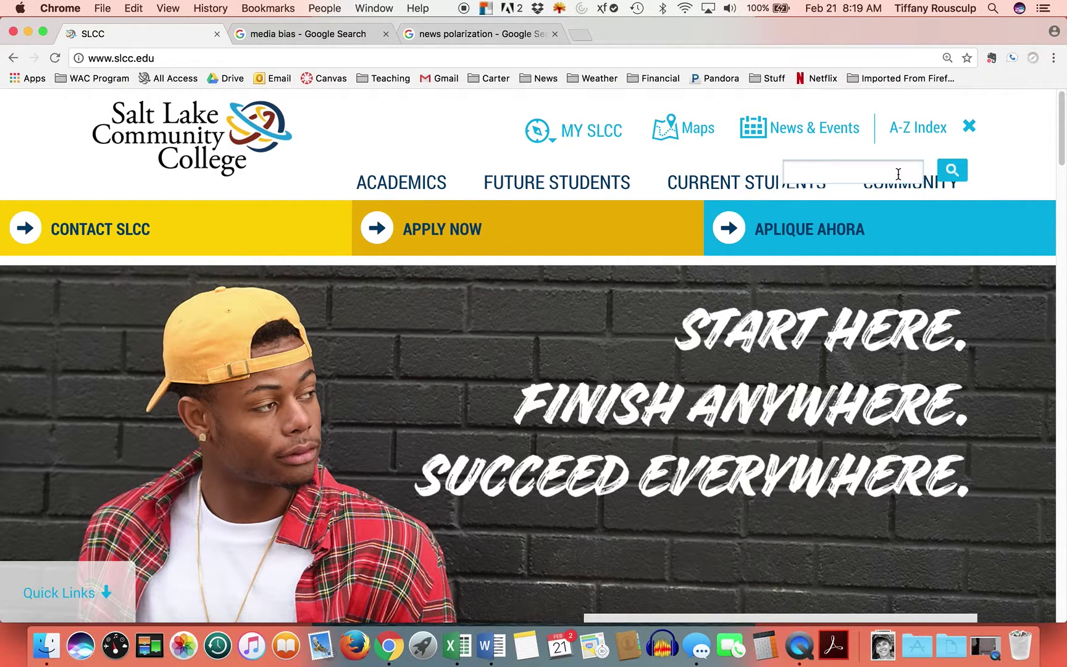
text(library)
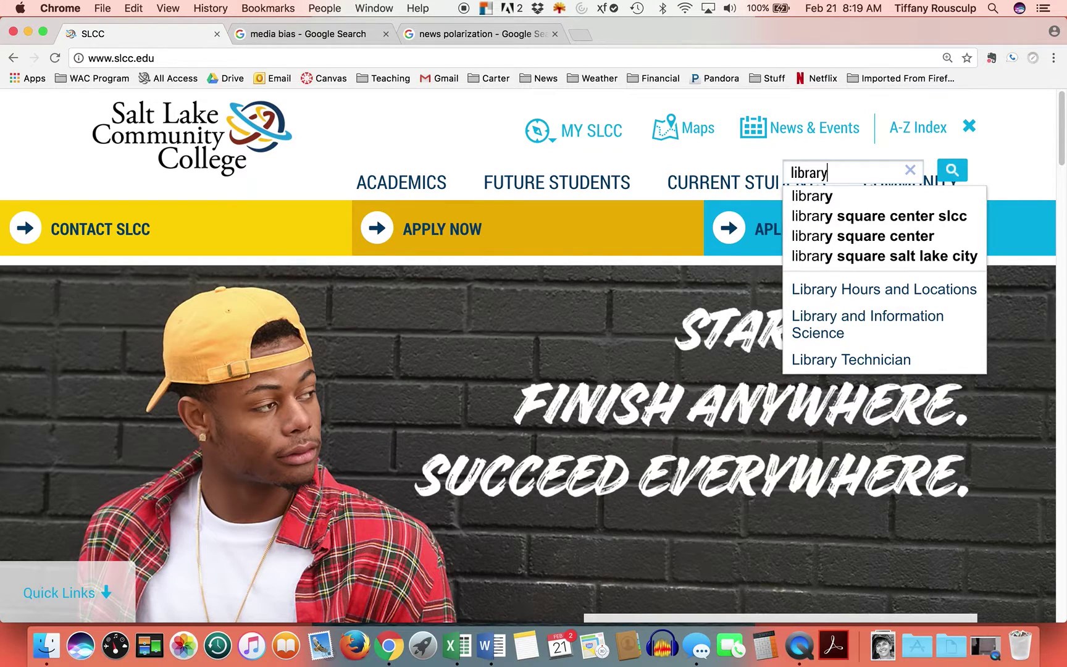
key(Return)
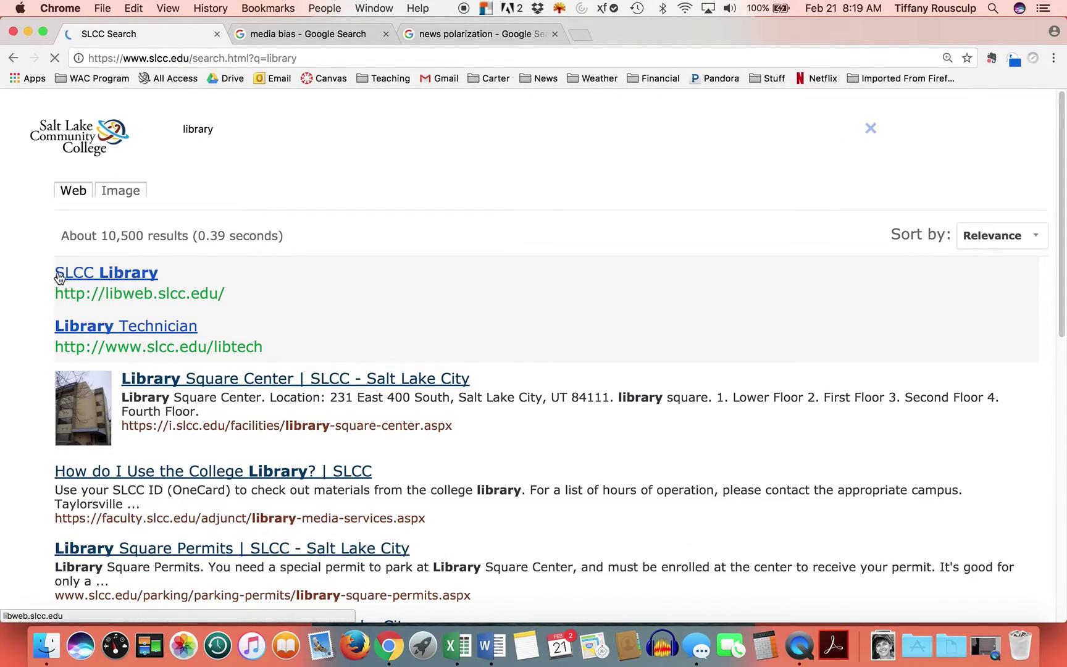
- Open the SLCC Library result and scroll libweb.slcc.edu down to its Collections section
click(133, 291)
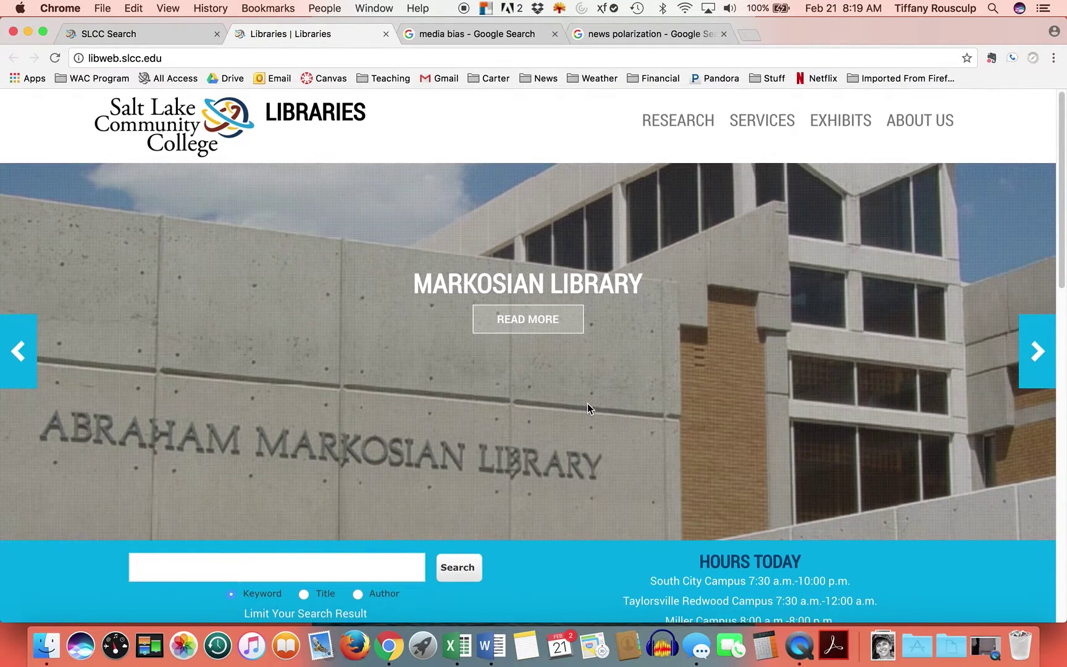
scroll(587, 404, down, 5)
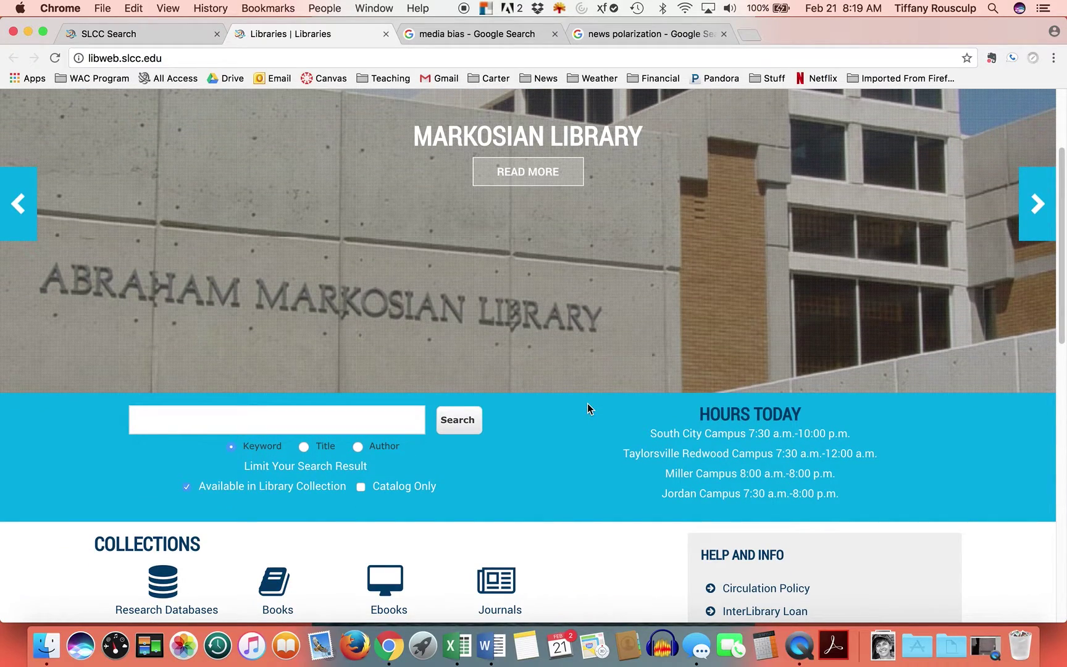
scroll(587, 408, down, 4)
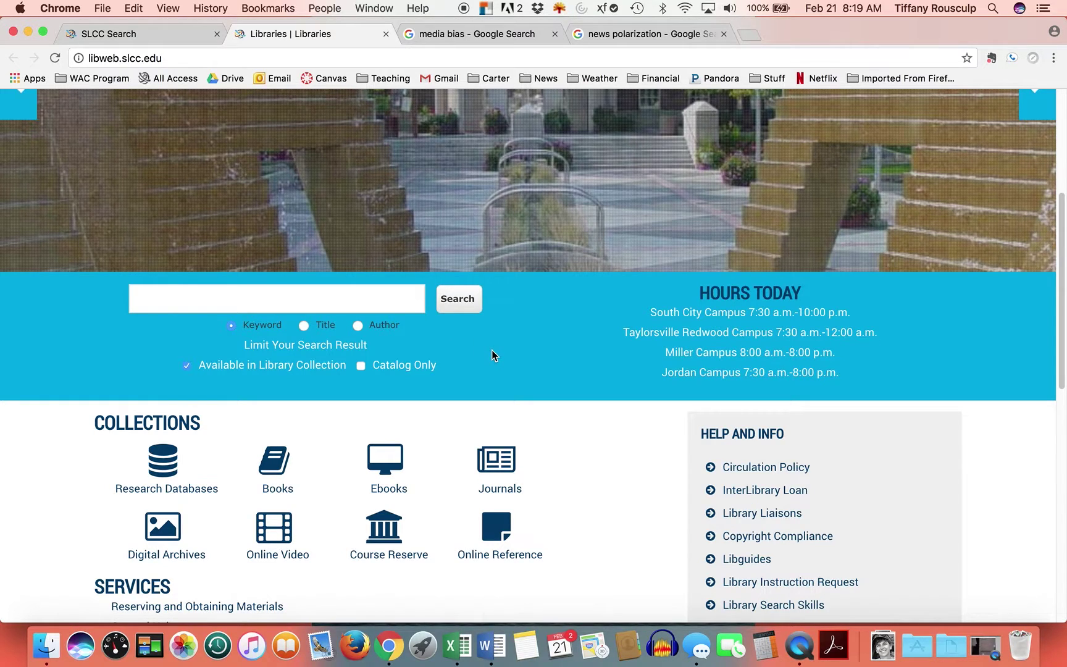
scroll(492, 351, down, 2)
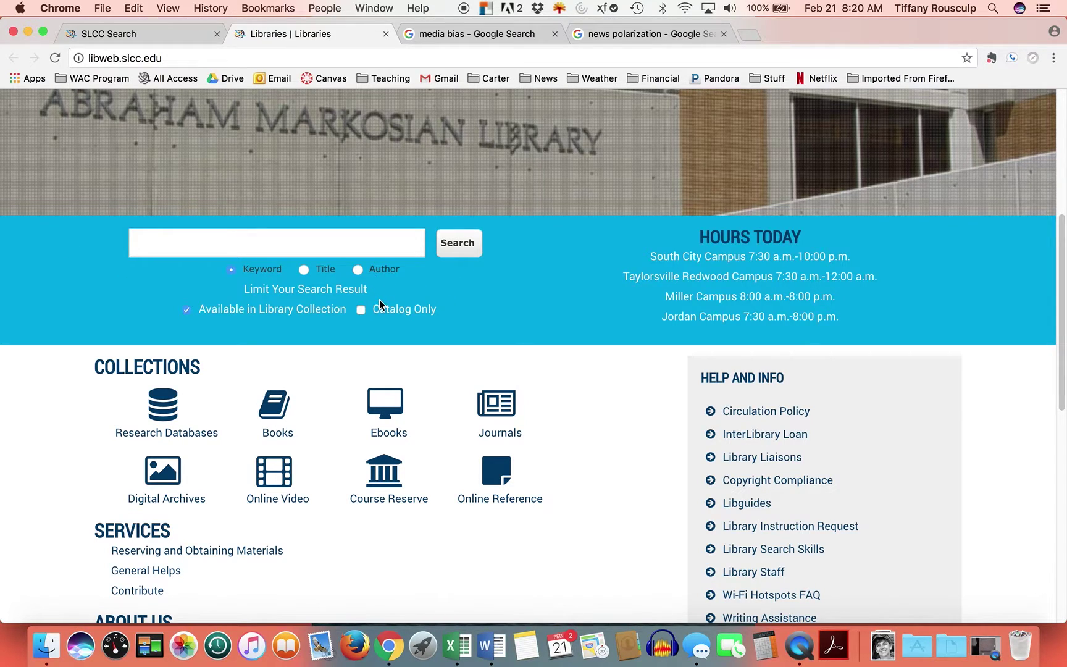
- Open the Research Databases listing, filter to letter E, and open EBSCOHost
click(153, 408)
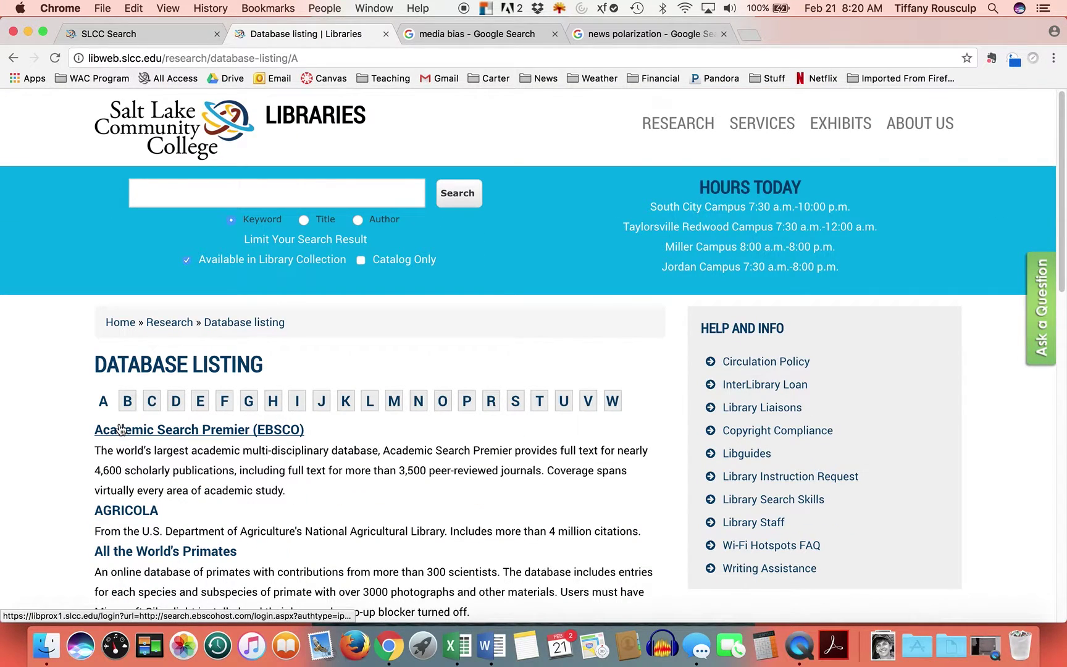
scroll(501, 510, down, 3)
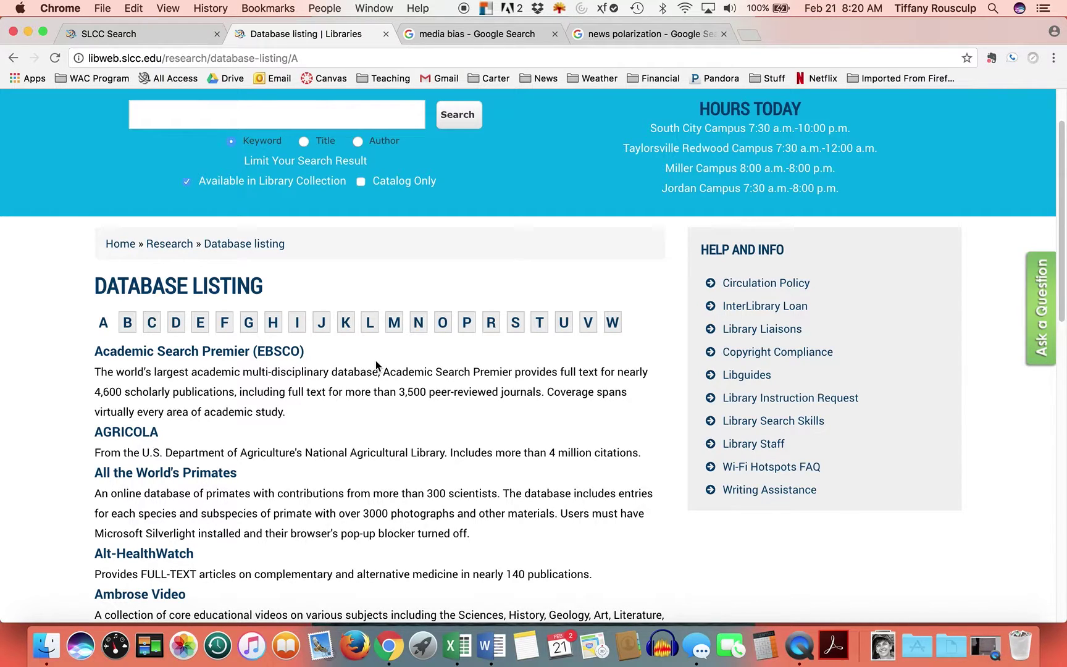
click(201, 326)
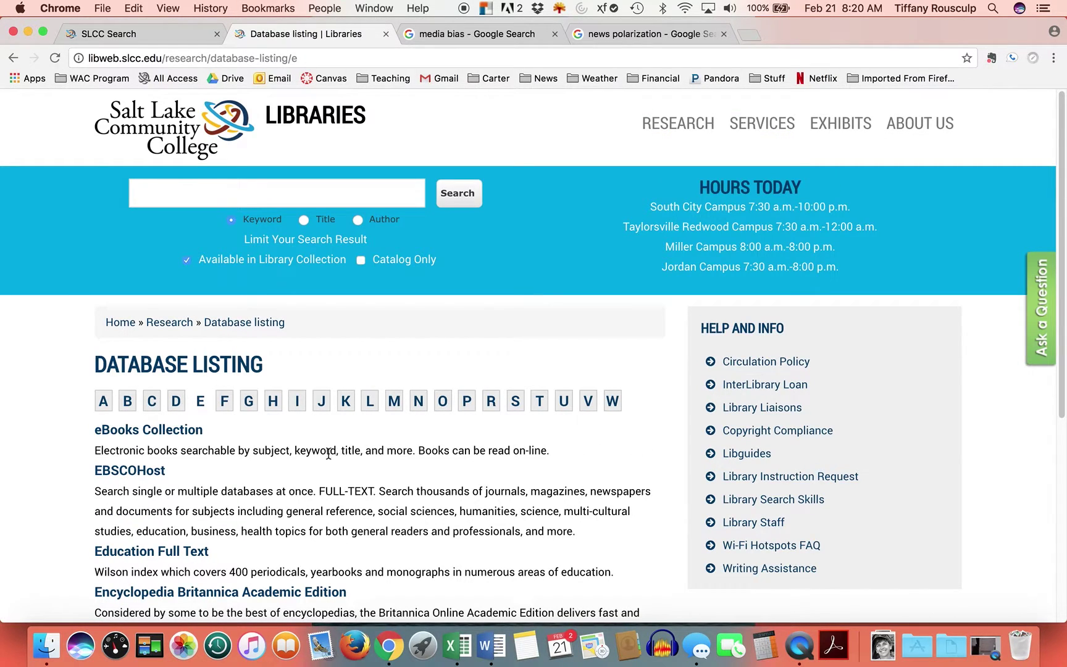
scroll(234, 454, down, 1)
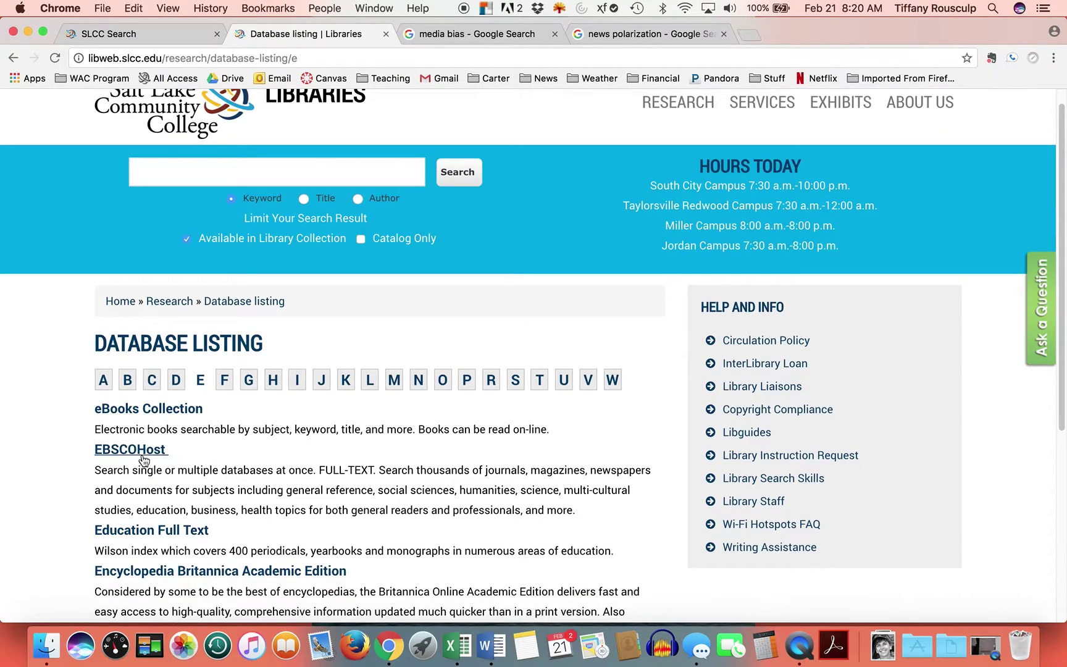
click(140, 454)
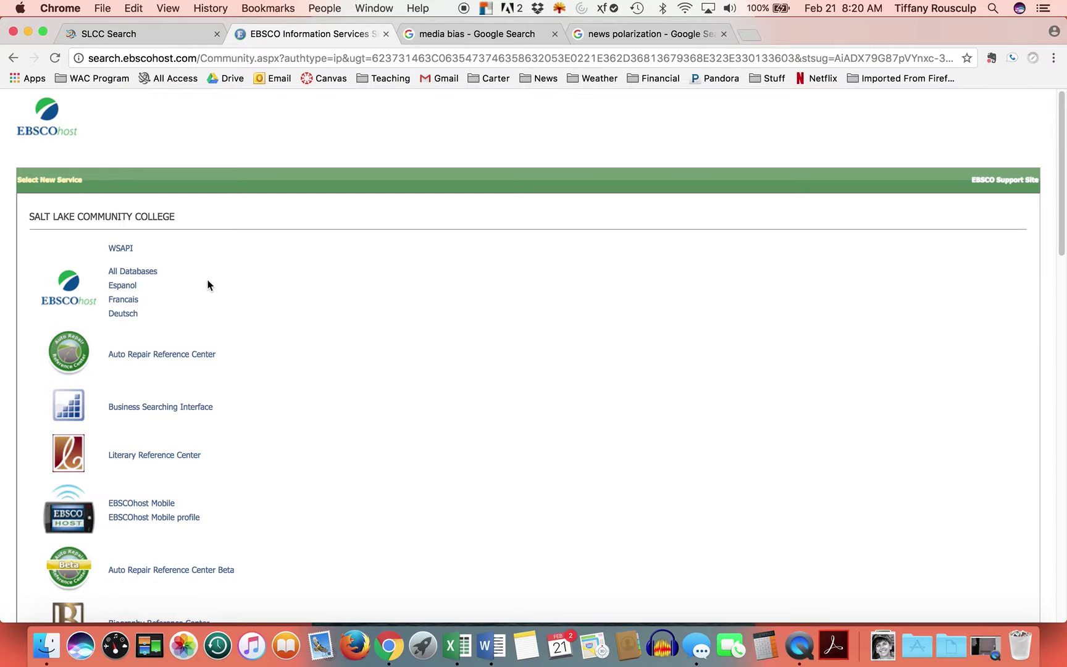
- Browse EBSCOhost's All Databases list, then go back to the EBSCO service list
click(129, 272)
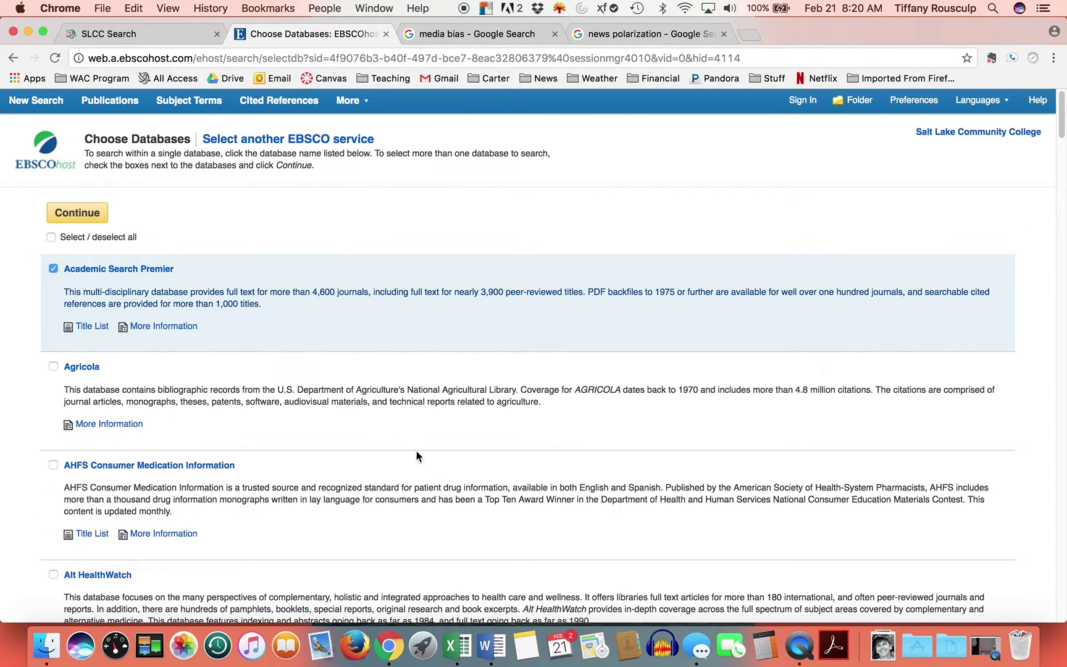
scroll(442, 461, down, 3)
scroll(442, 465, down, 1)
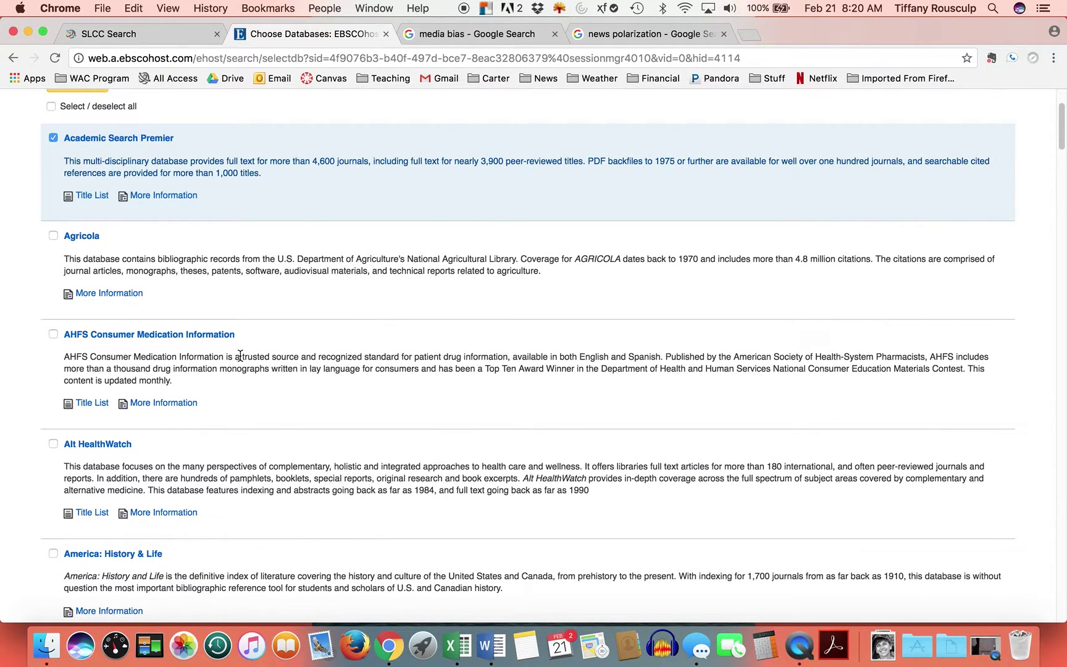
scroll(286, 392, down, 14)
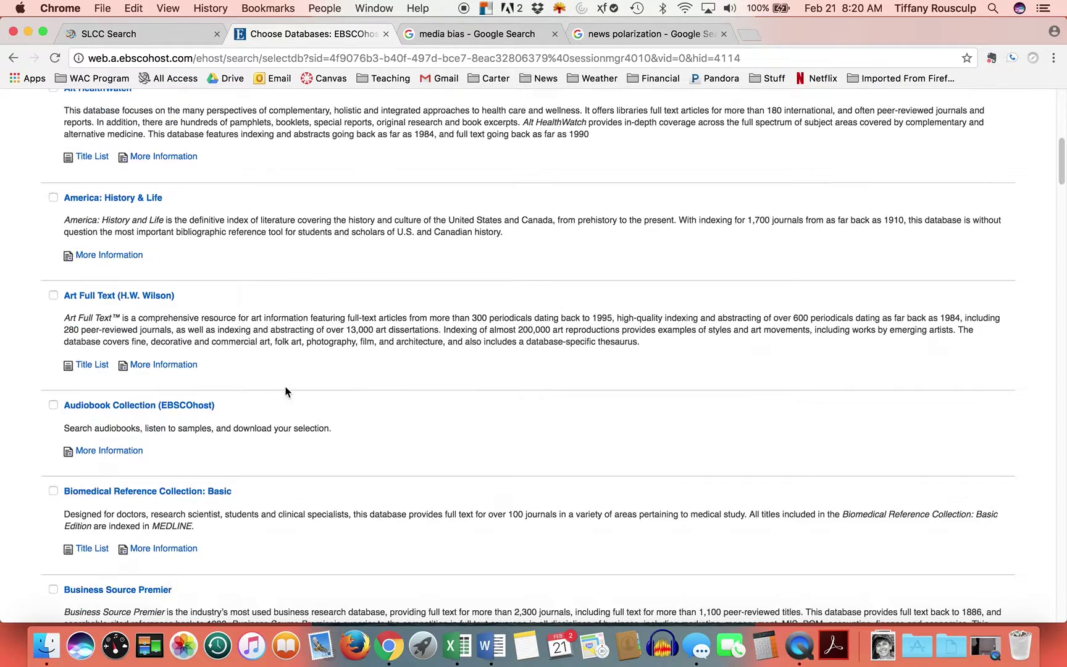
scroll(281, 382, up, 15)
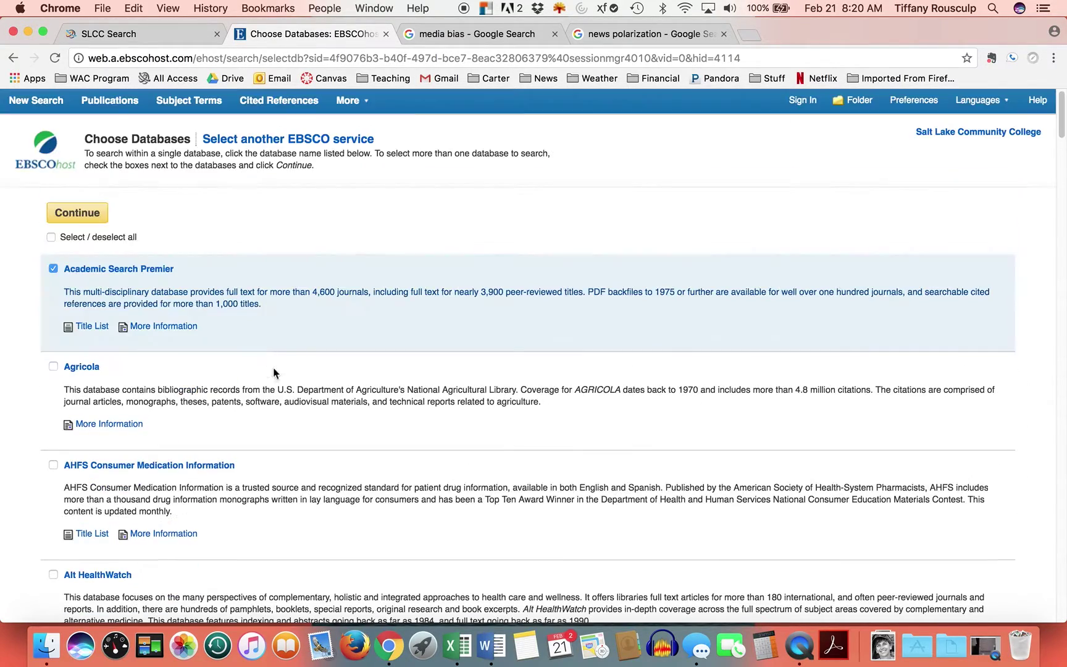
click(12, 59)
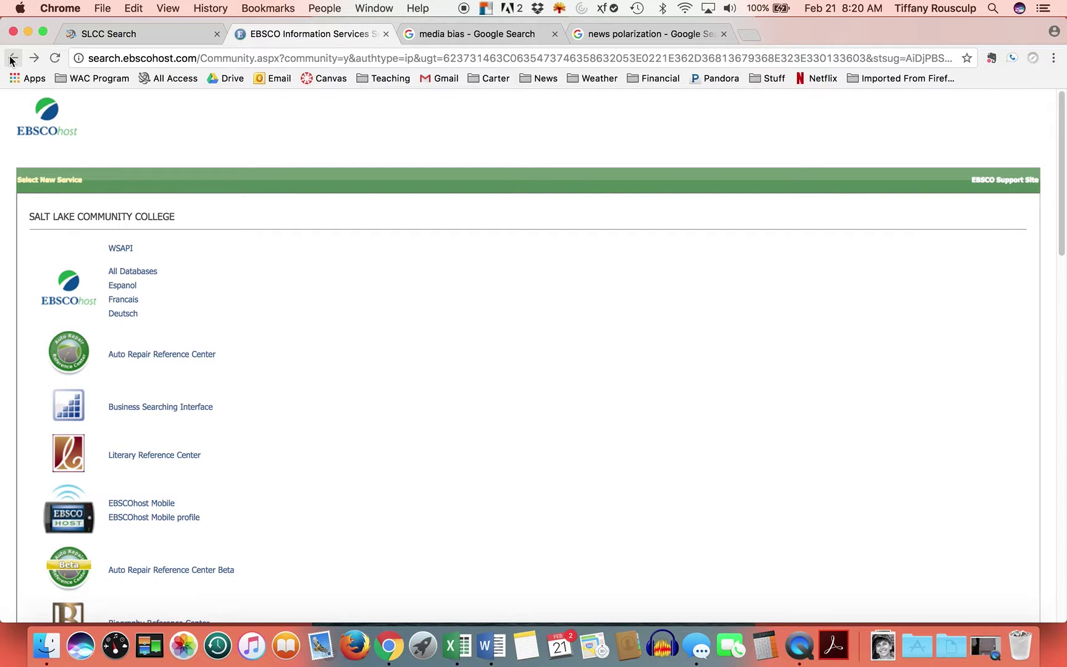
- Close the EBSCO tab and open the SLCC Library homepage from the search results
click(385, 34)
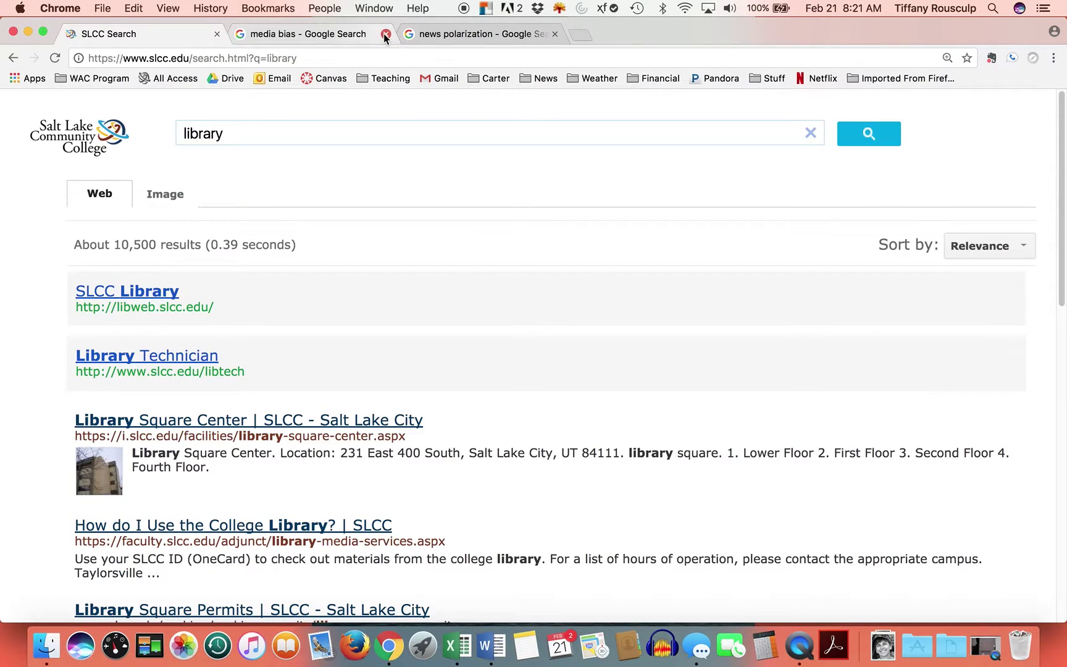
click(143, 290)
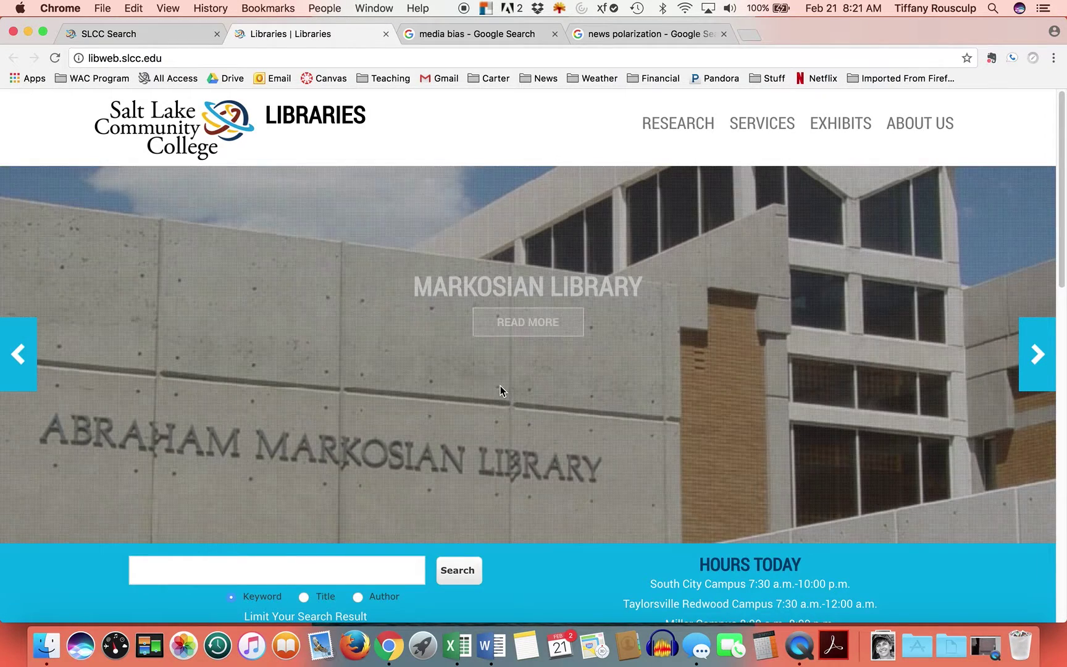
scroll(487, 377, down, 7)
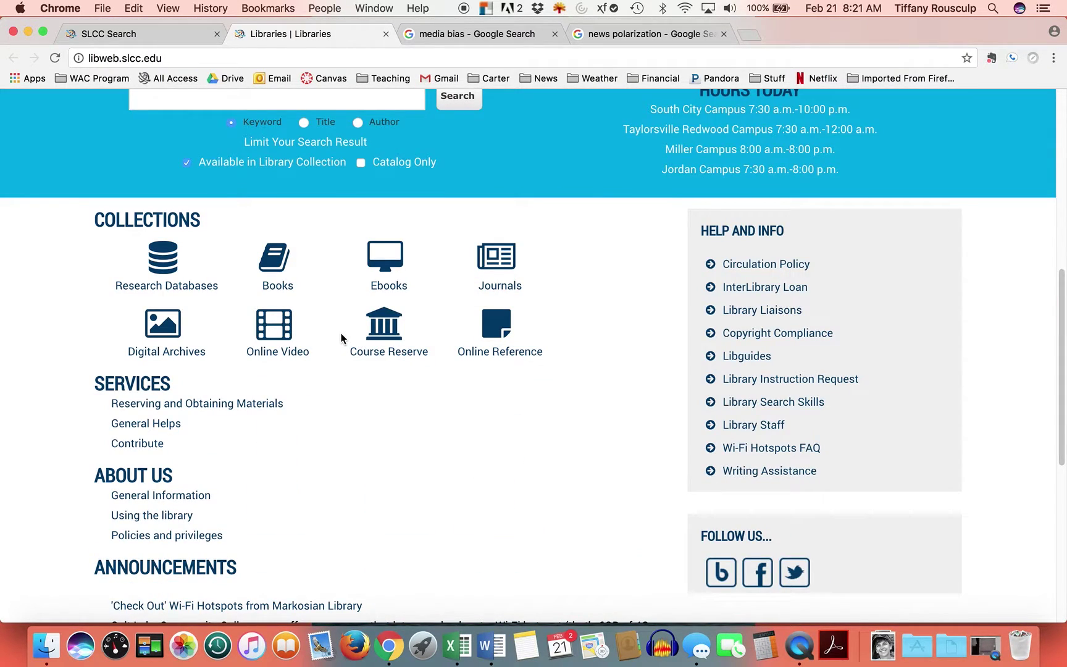
scroll(342, 334, up, 2)
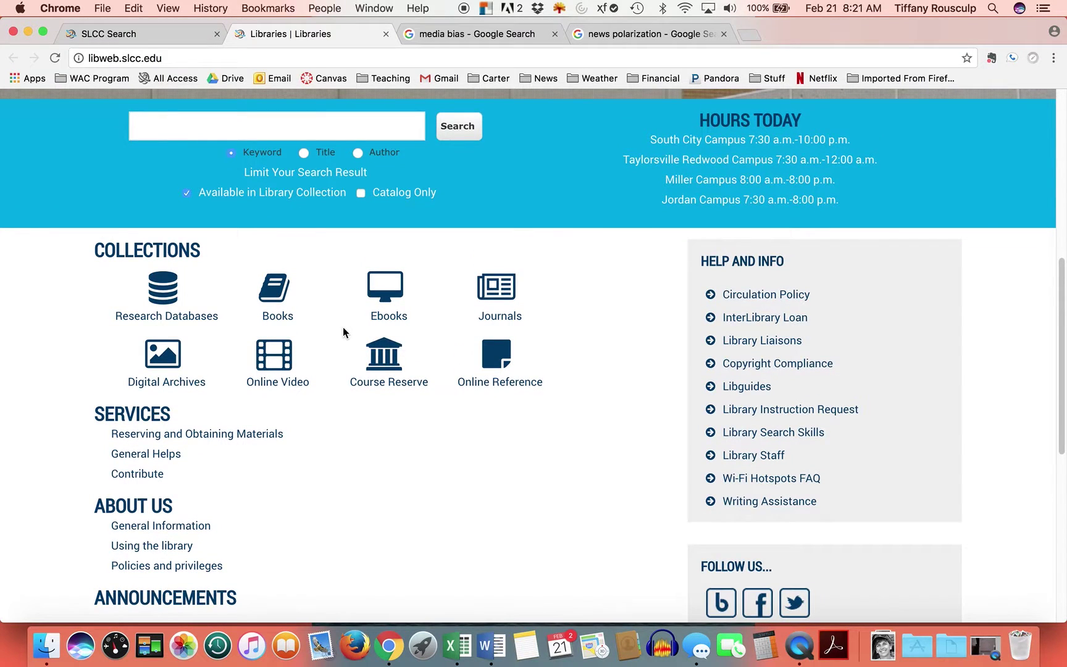
- Open the Research Databases A–Z listing and scroll through the A entries
click(156, 318)
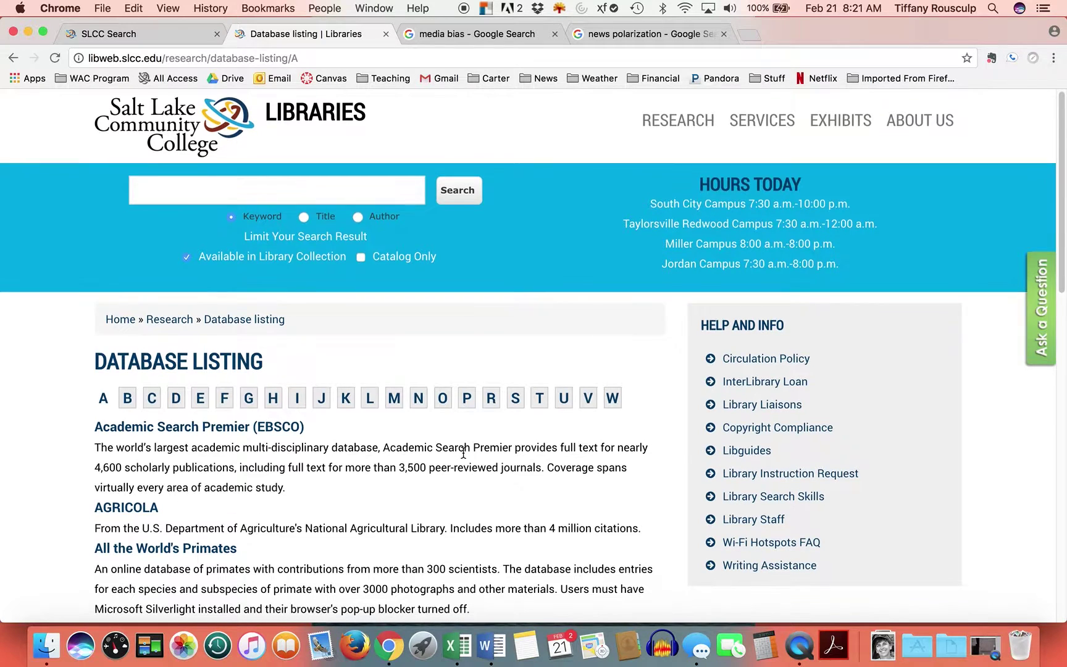
scroll(463, 453, down, 5)
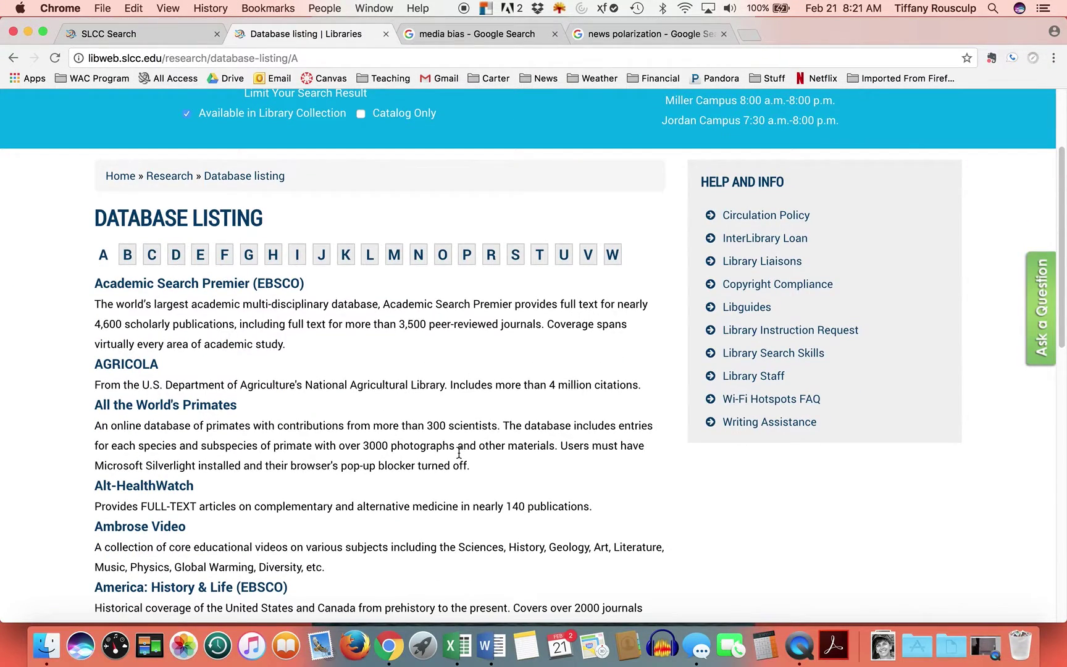
scroll(460, 452, down, 3)
scroll(459, 452, down, 6)
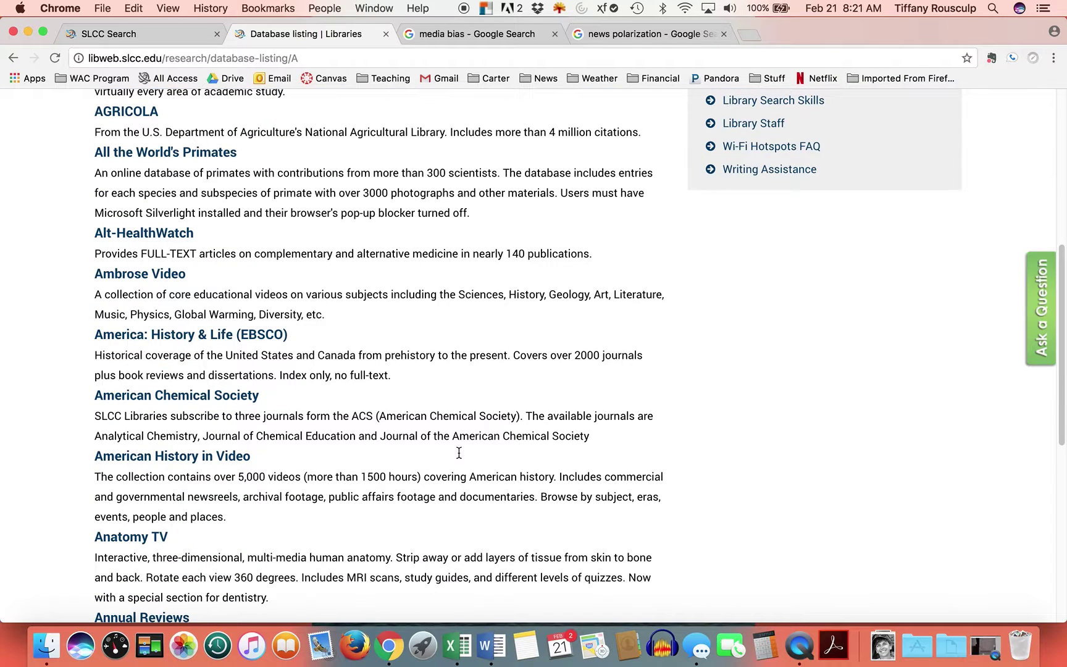
scroll(459, 453, down, 2)
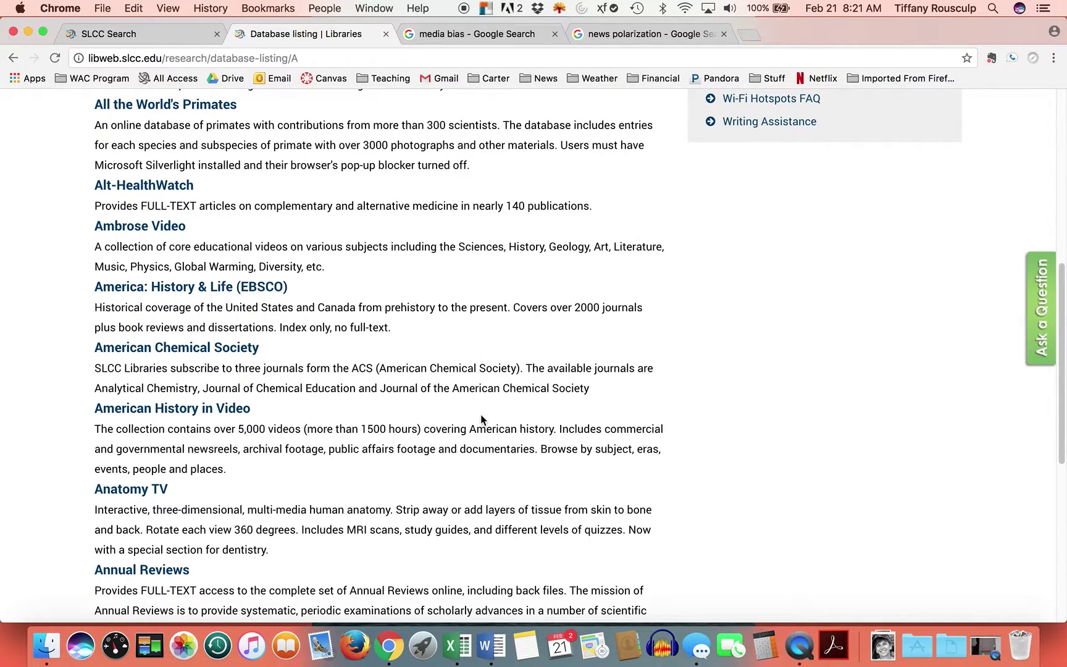
scroll(382, 487, down, 3)
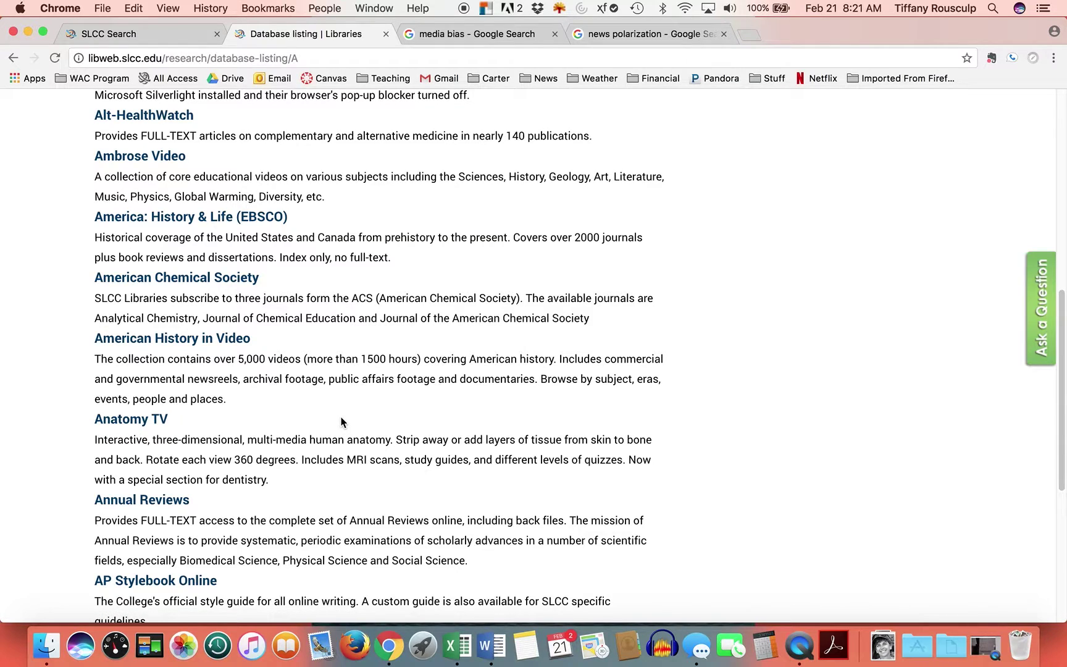
scroll(342, 417, down, 3)
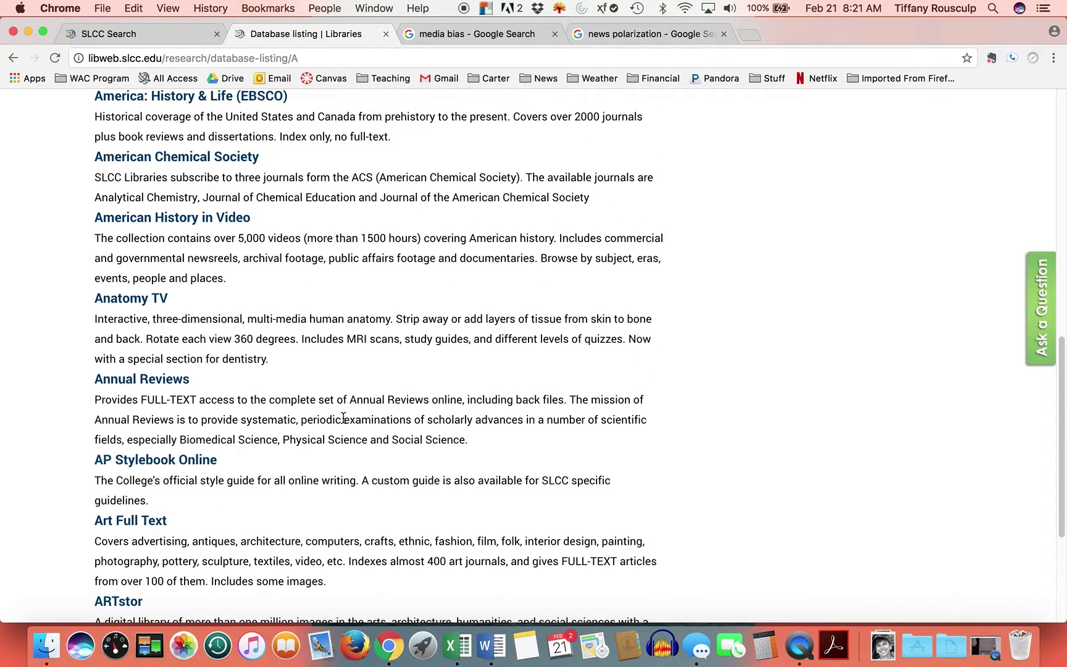
scroll(335, 506, down, 4)
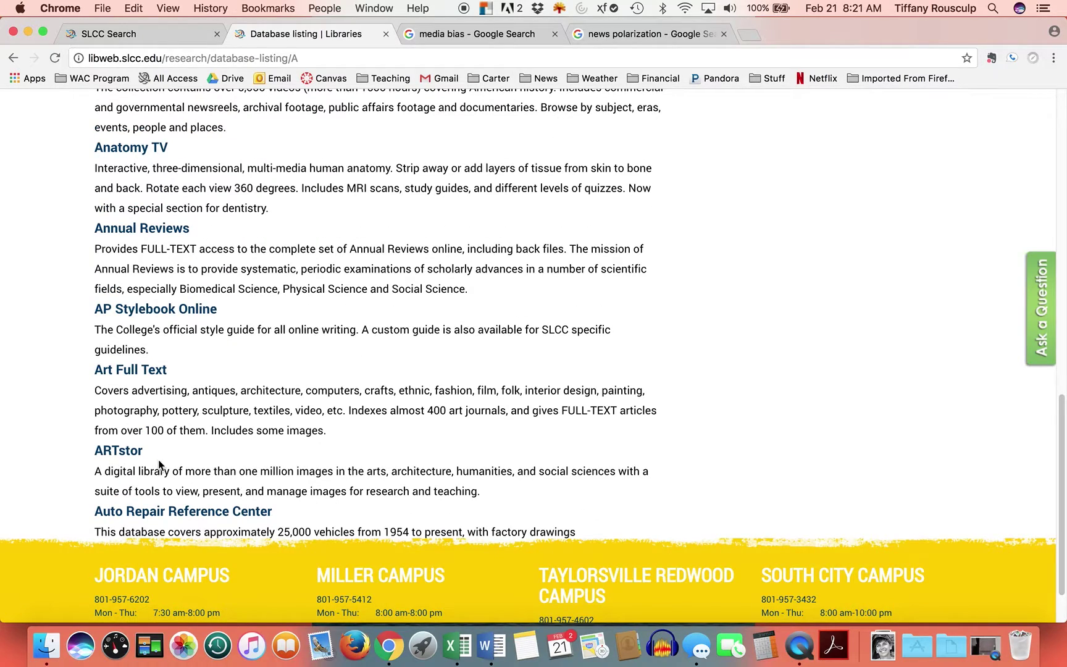
scroll(295, 507, up, 20)
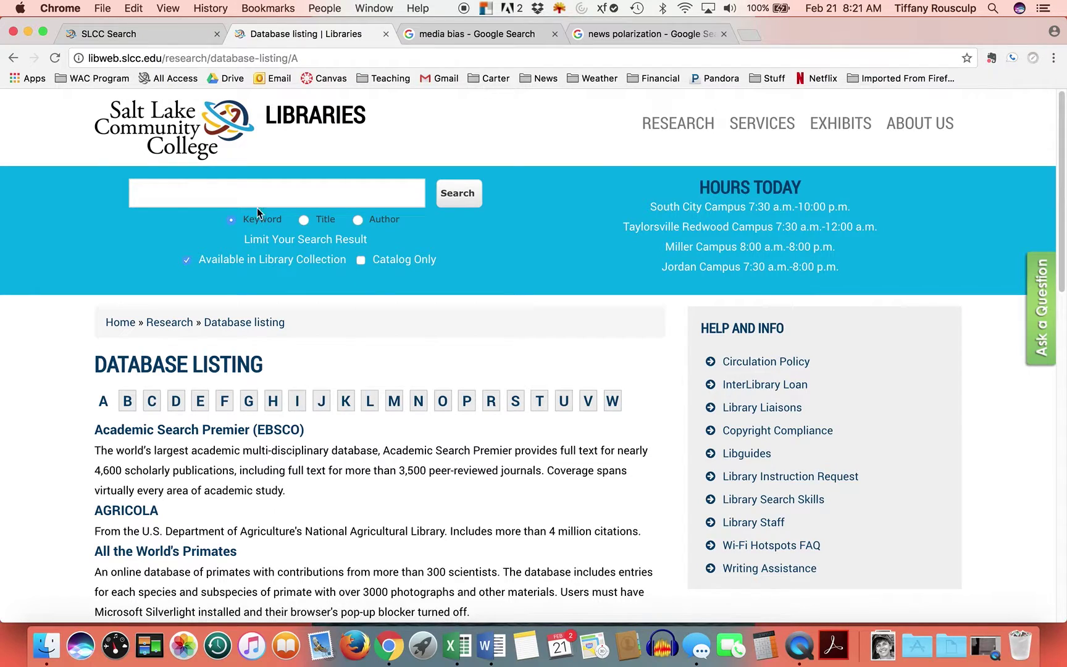
- Run a library OneSearch for 'media bias'
click(166, 193)
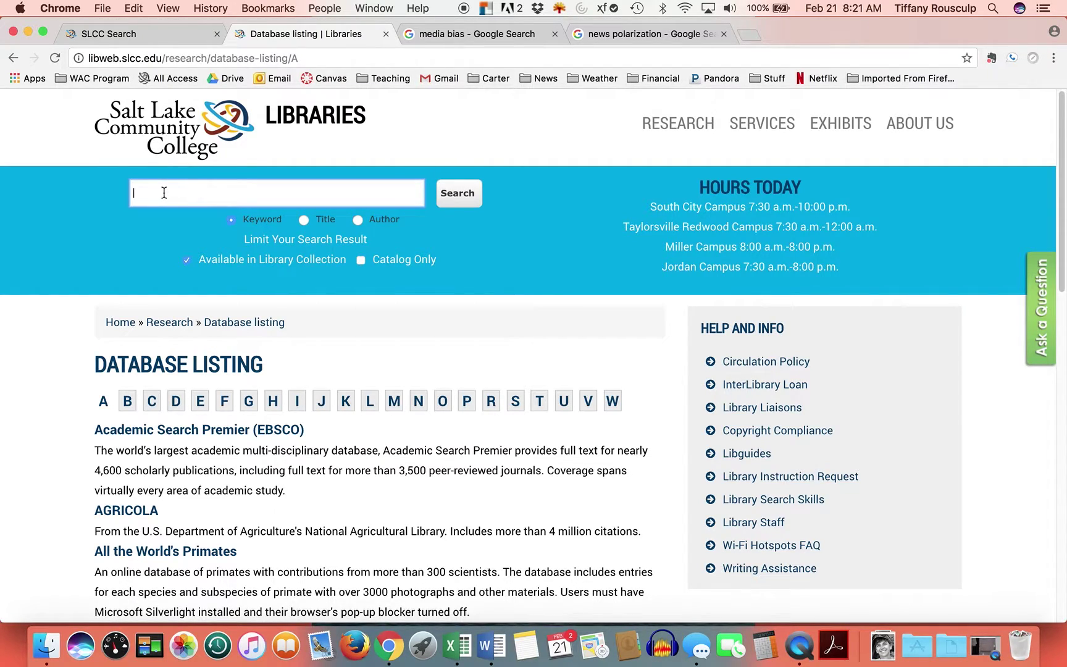
text(media bias)
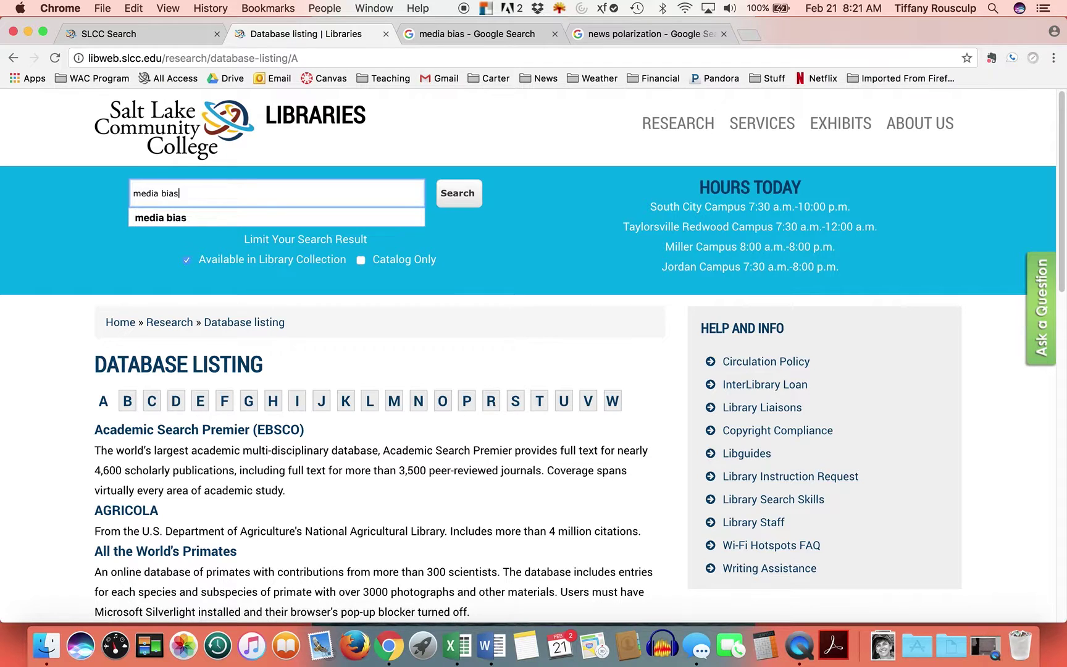
key(Return)
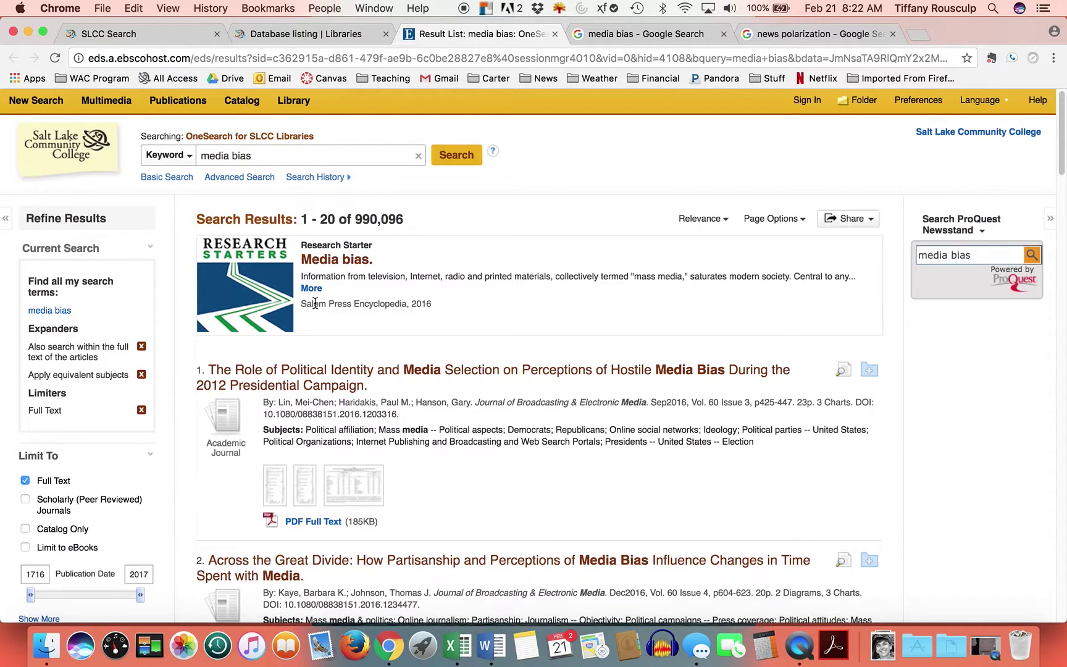
click(344, 263)
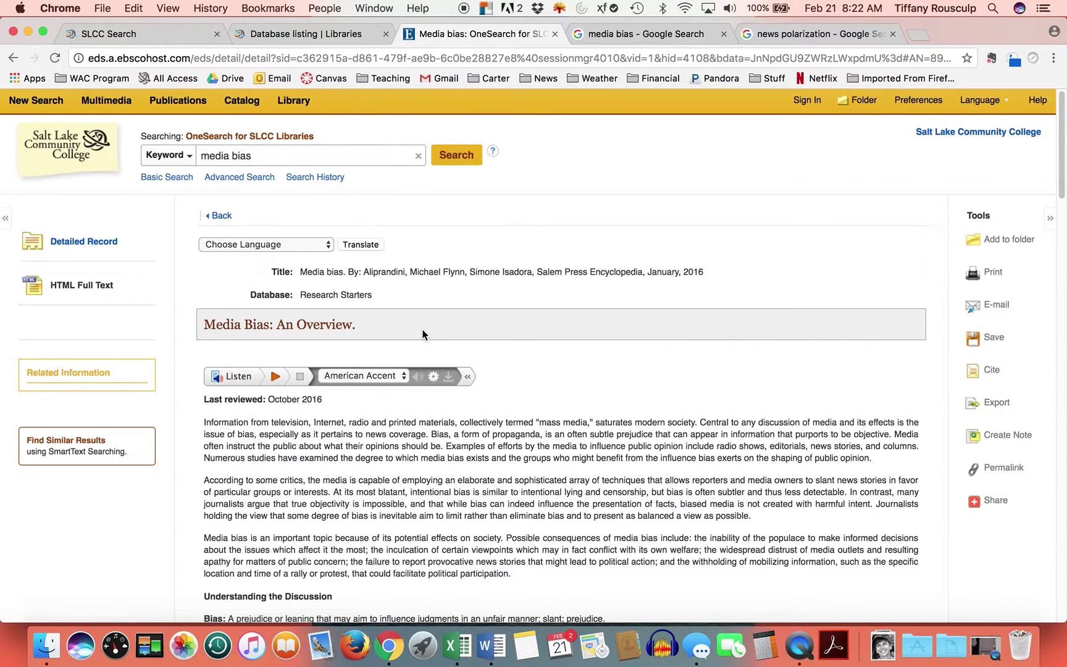
scroll(557, 431, down, 1)
scroll(558, 431, down, 3)
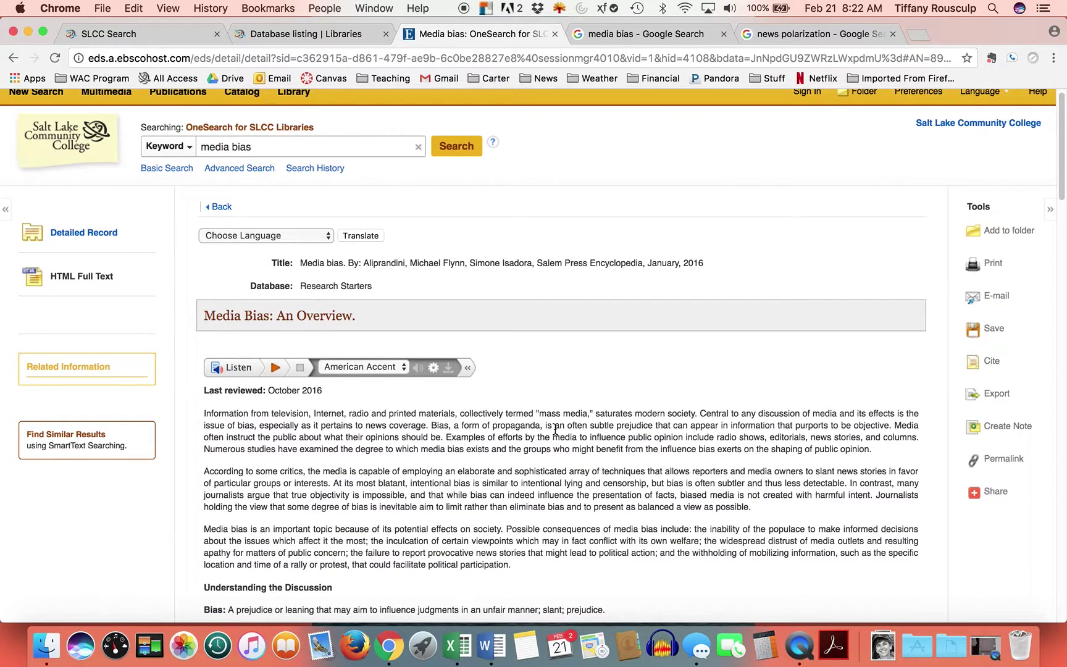
scroll(551, 424, down, 6)
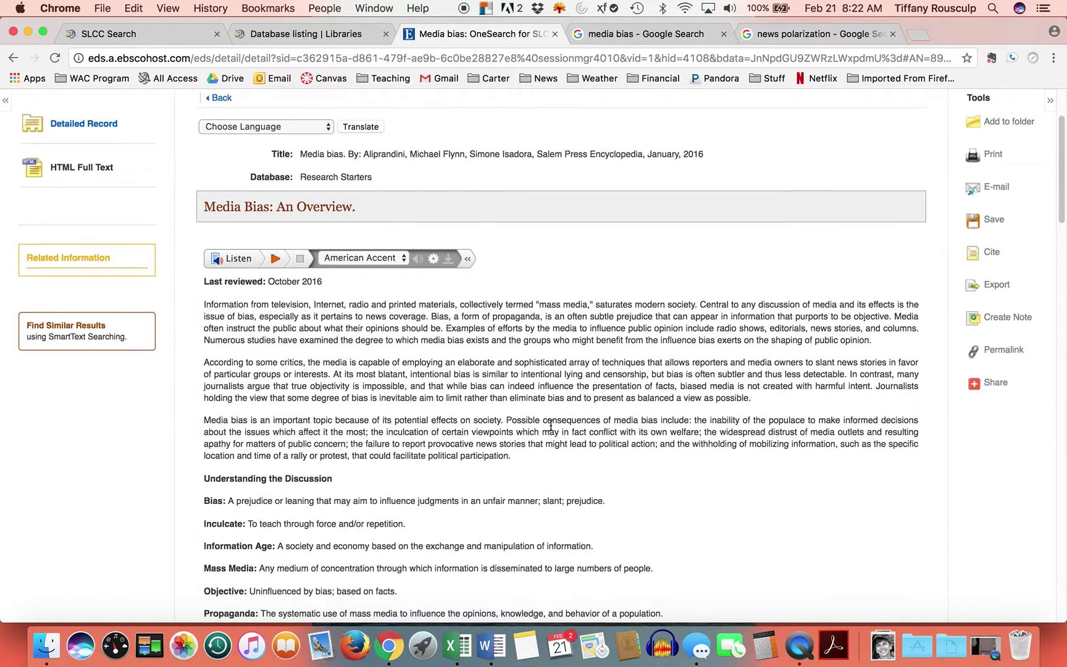
scroll(546, 426, down, 1)
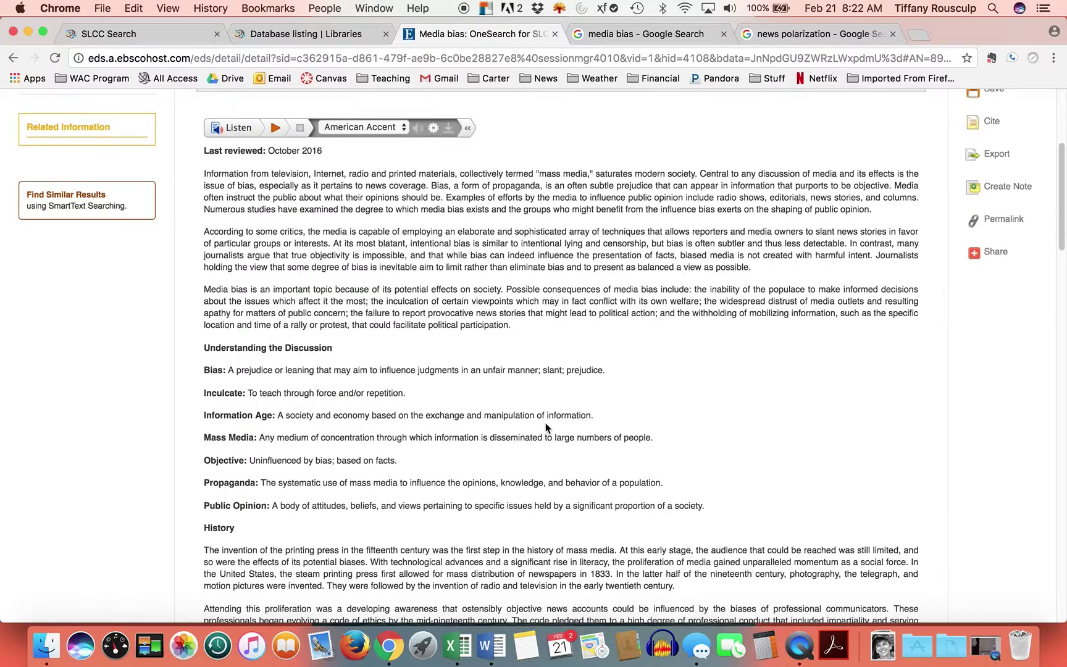
scroll(518, 398, down, 8)
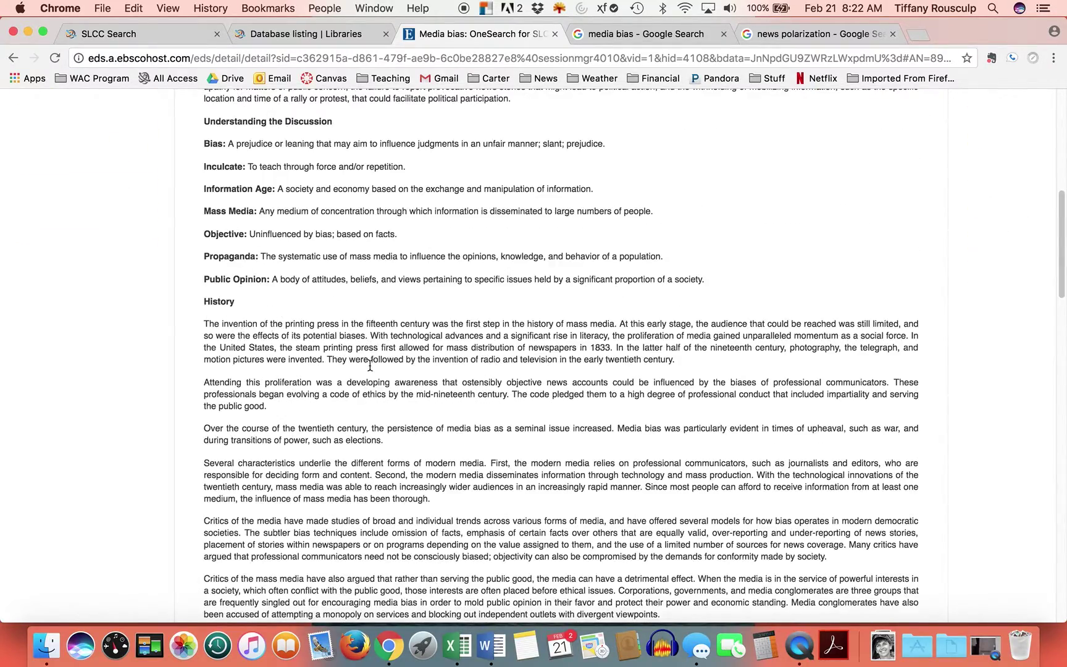
scroll(369, 365, down, 15)
scroll(369, 365, down, 4)
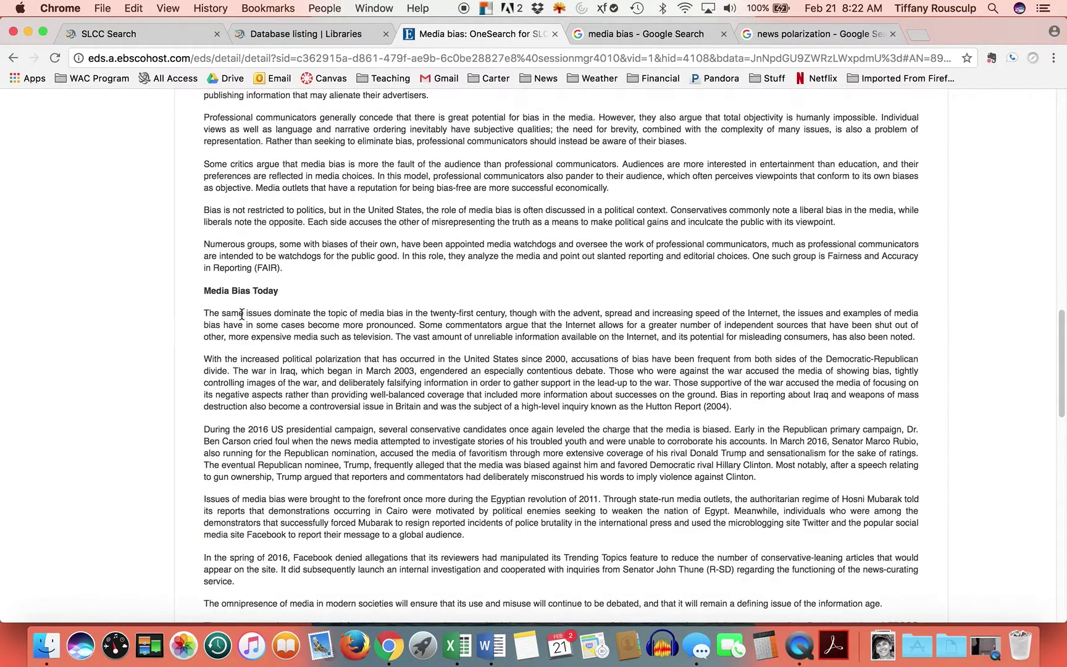
scroll(431, 397, down, 10)
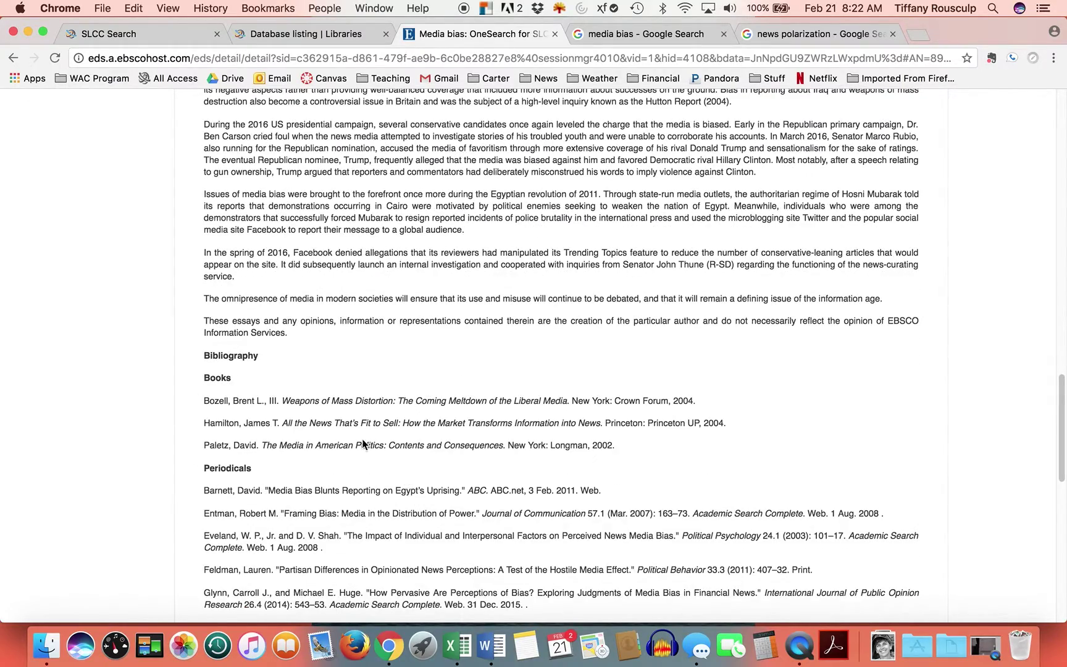
scroll(667, 417, down, 8)
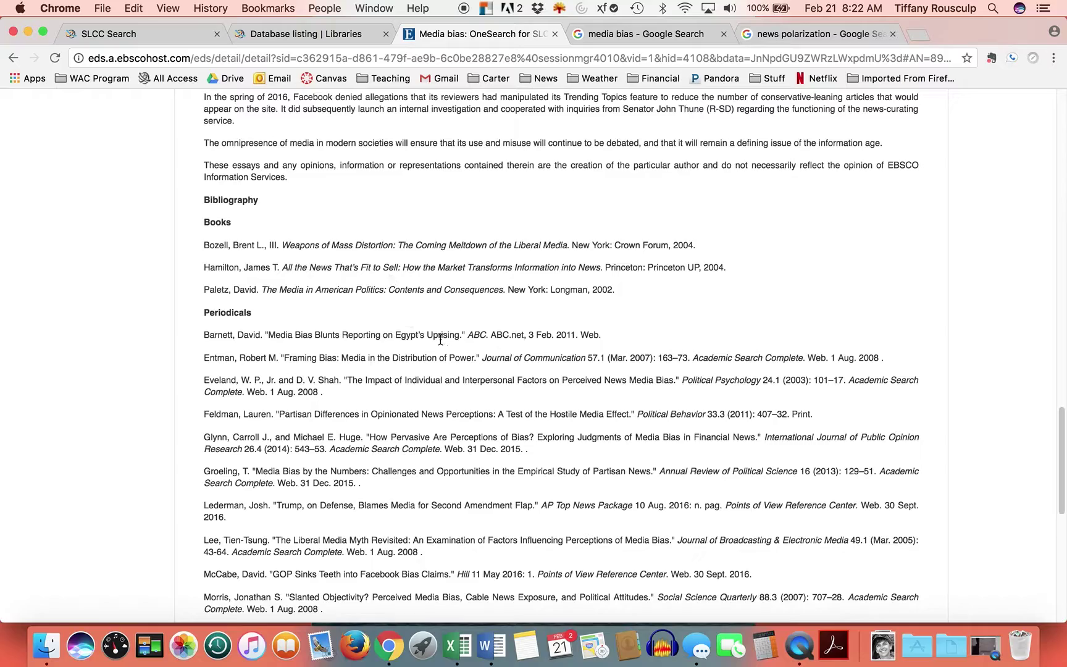
scroll(448, 344, down, 4)
scroll(441, 343, up, 20)
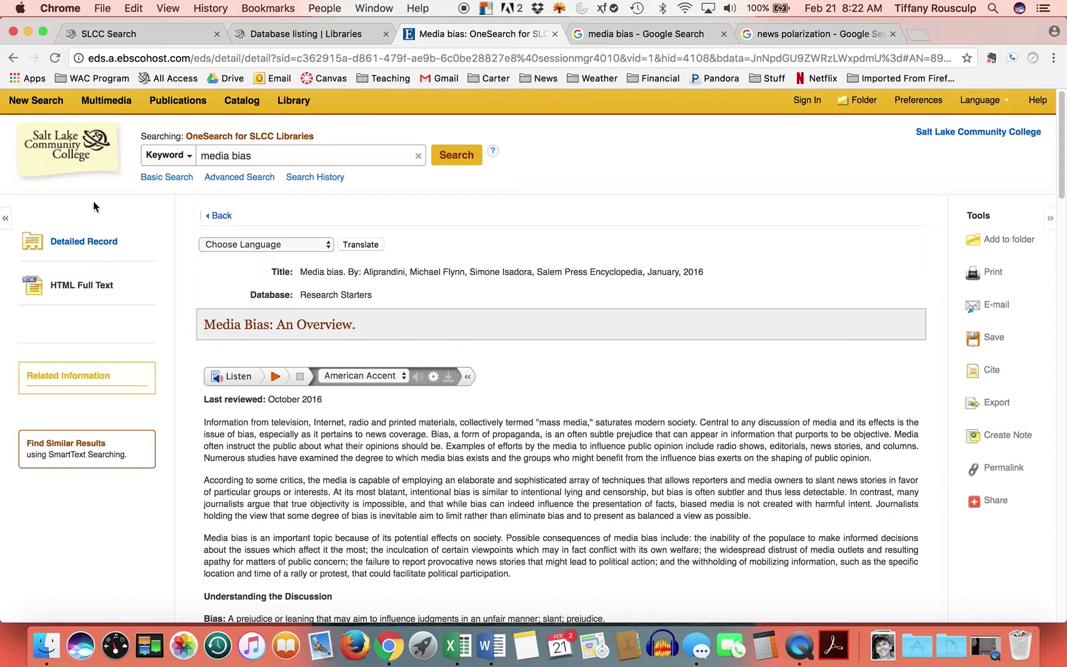
- Go back to the 'media bias' results and scroll through the list and source-type sidebar
click(14, 59)
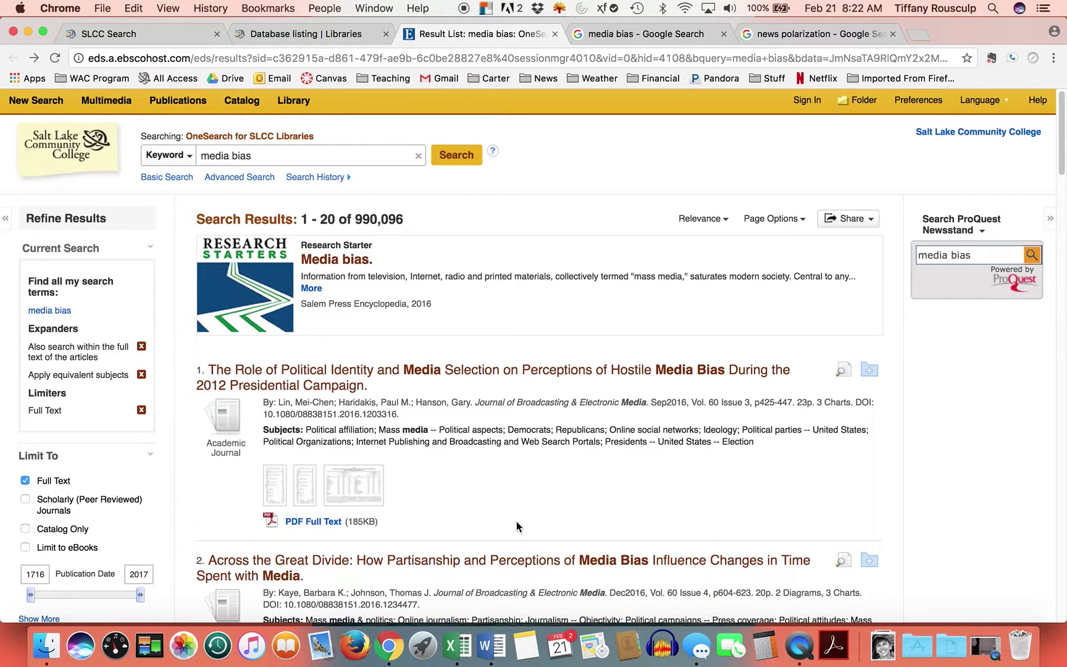
scroll(516, 521, down, 1)
scroll(516, 525, down, 1)
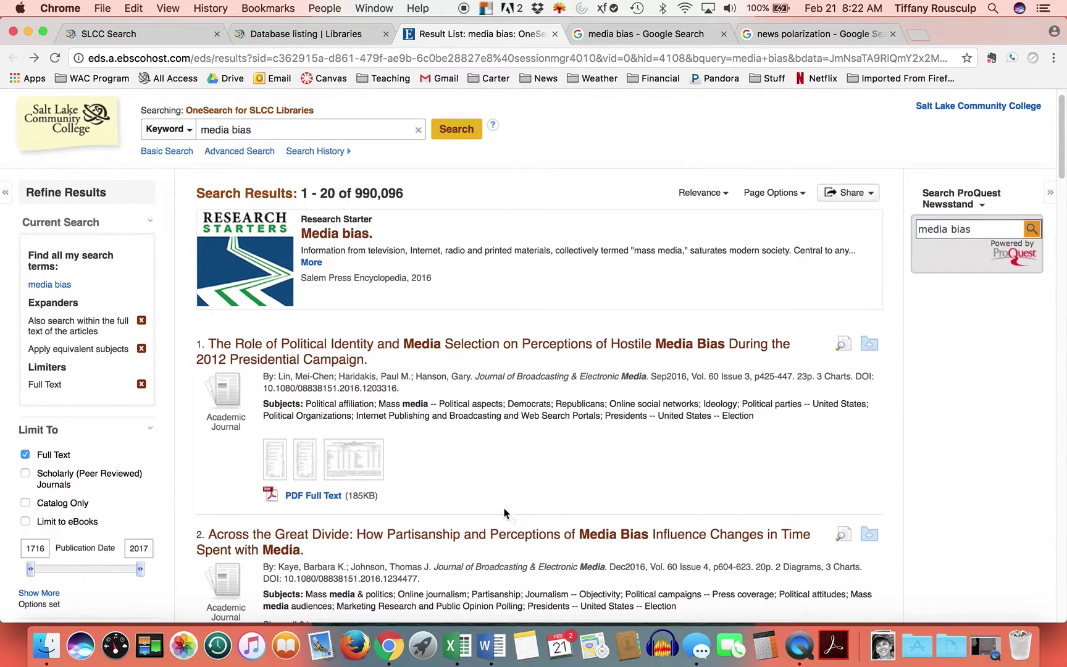
scroll(498, 507, down, 1)
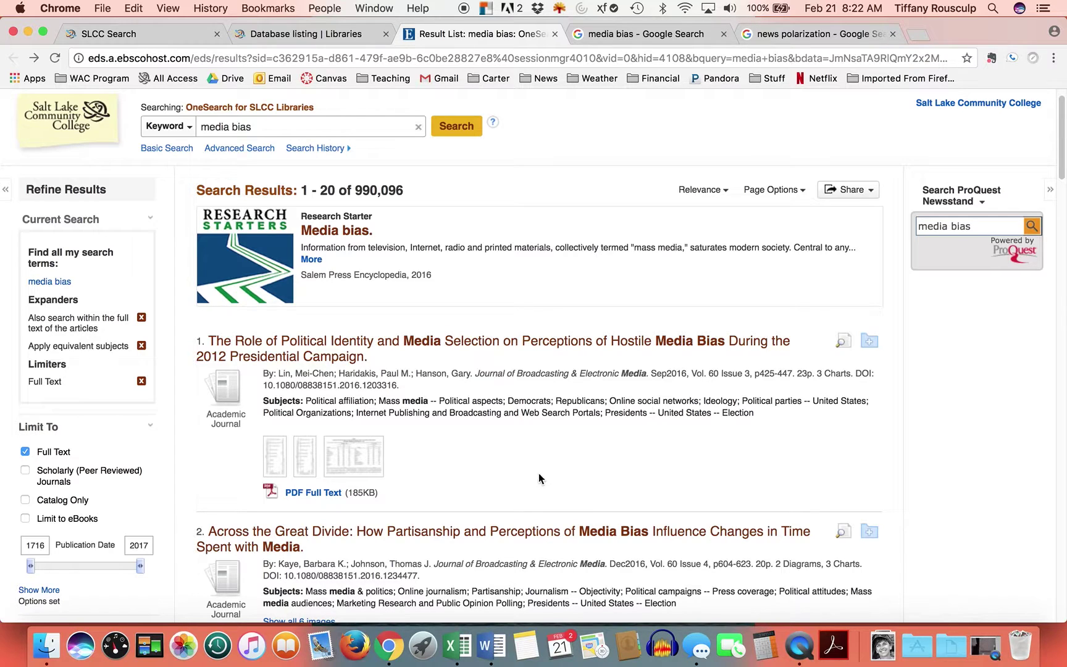
scroll(526, 479, down, 1)
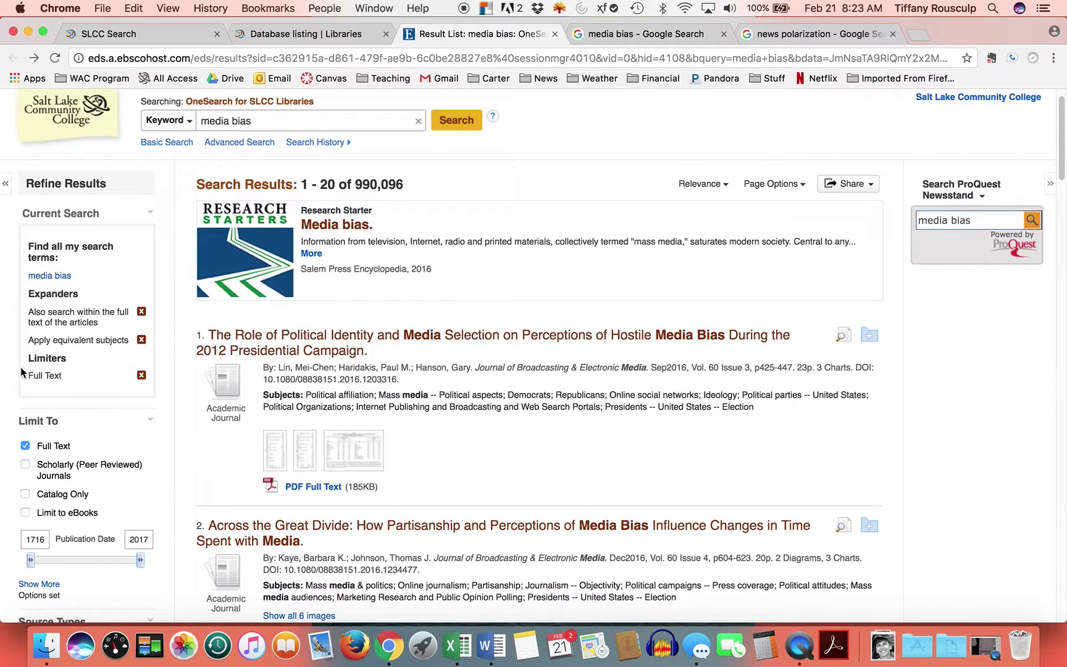
scroll(157, 448, down, 2)
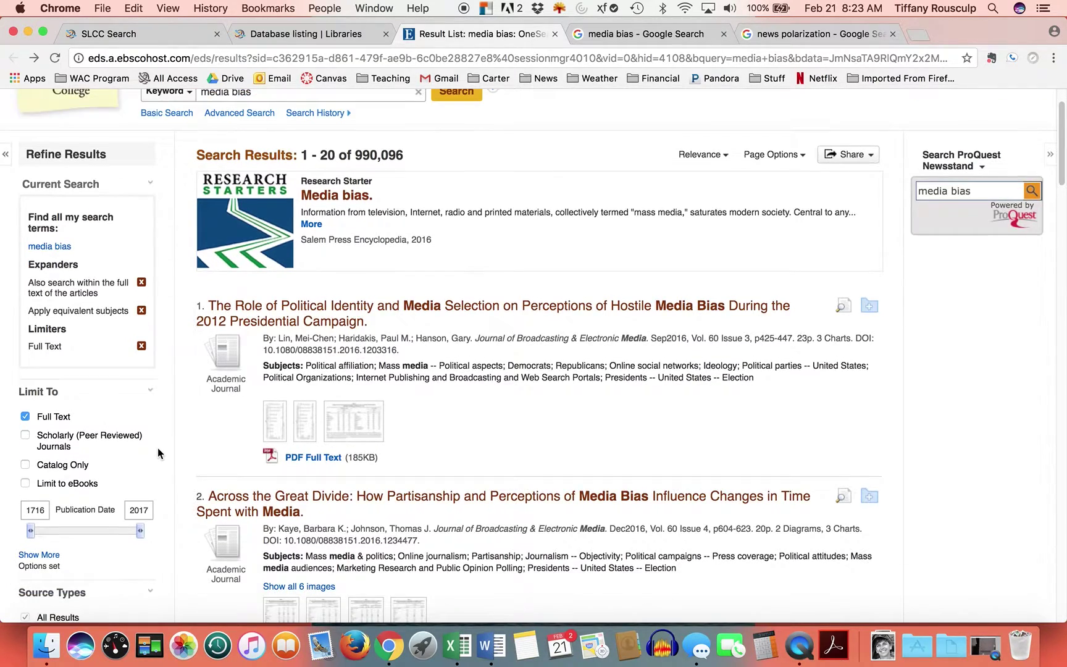
scroll(157, 447, down, 3)
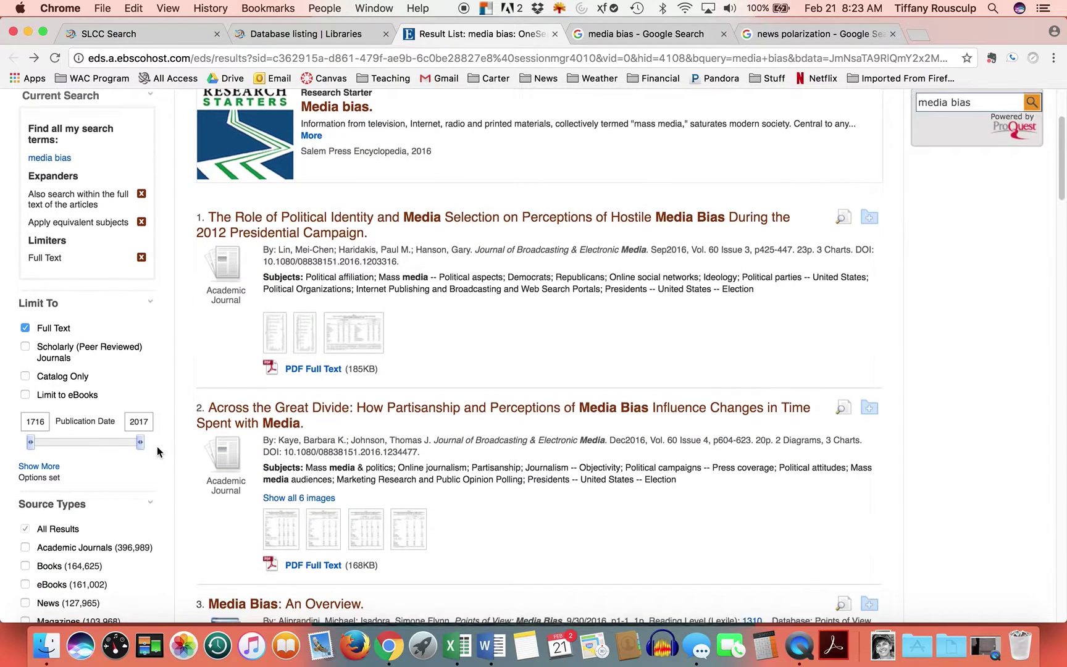
scroll(148, 408, down, 1)
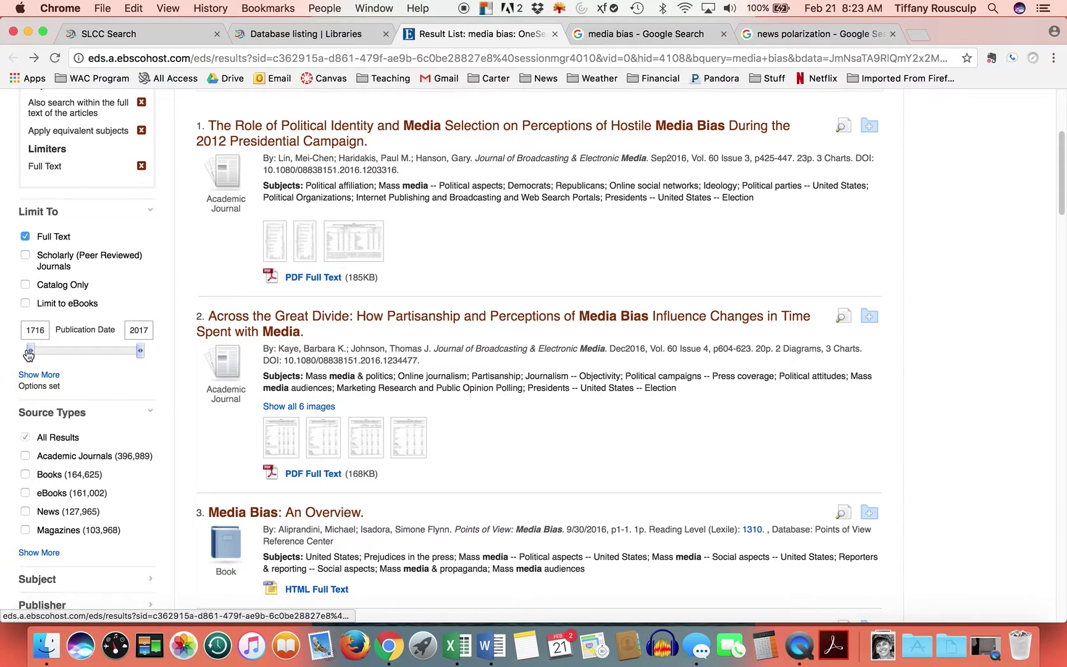
- Move the Publication Date start year later, narrowing results to 989,816, and scroll them
mouse_move(30, 351)
mouse_down()
mouse_move(113, 352)
mouse_move(32, 351)
mouse_up()
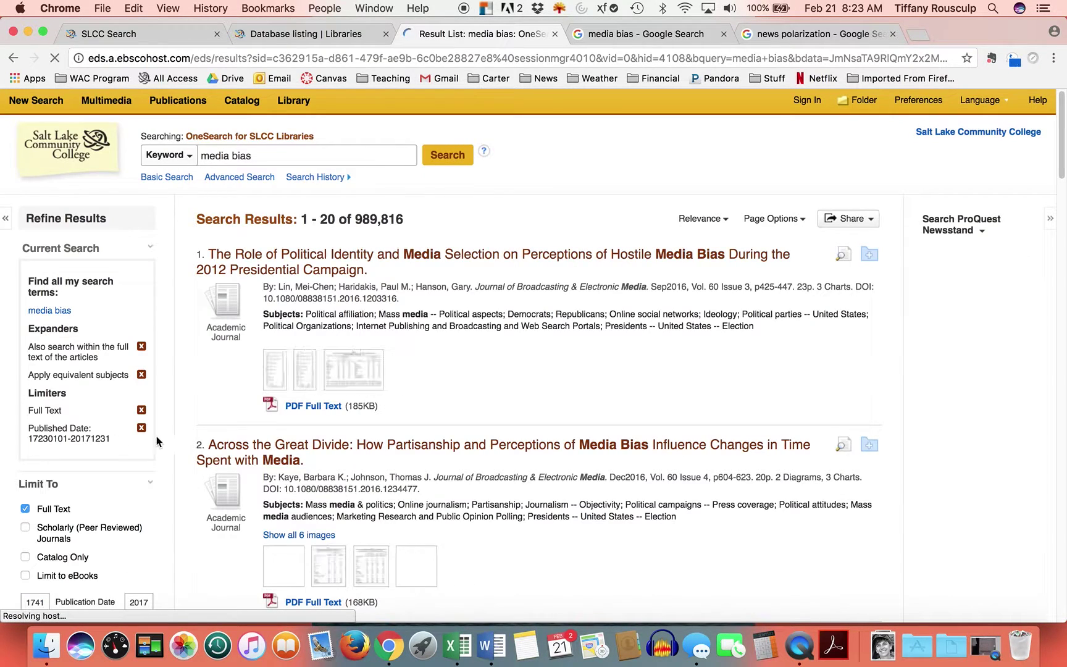
scroll(143, 419, down, 2)
scroll(142, 417, down, 2)
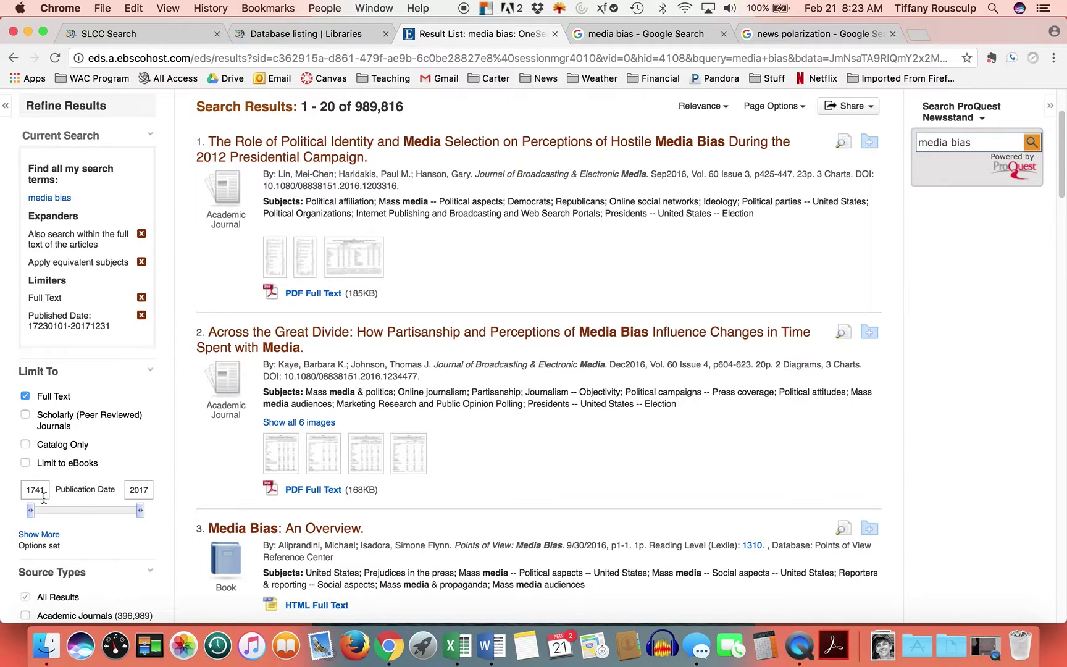
scroll(154, 478, down, 10)
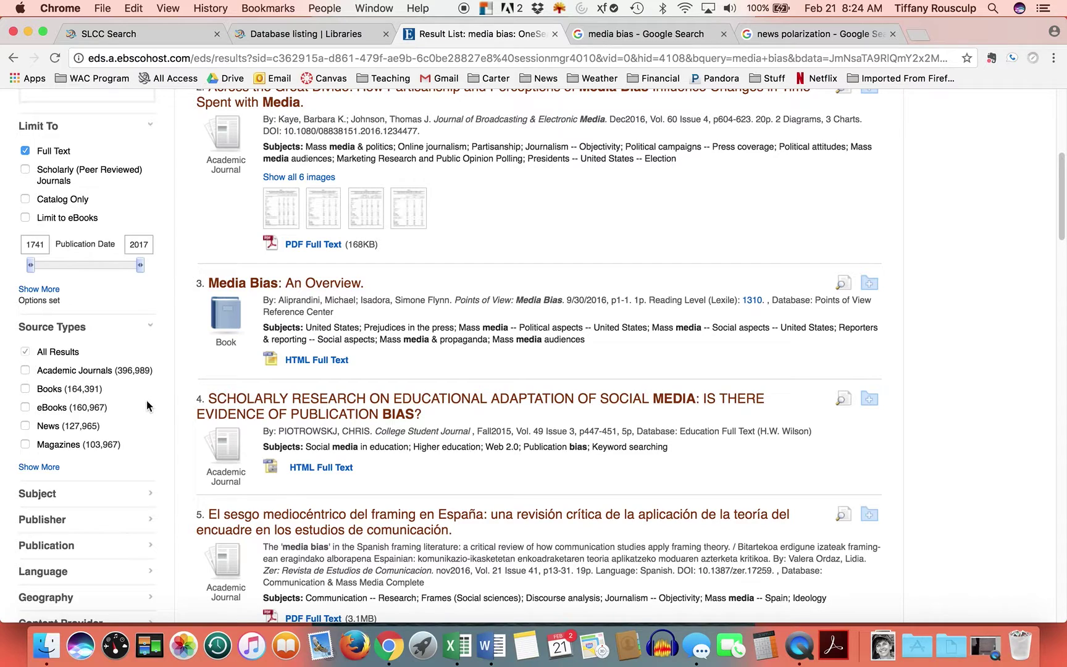
- Limit the media bias results to News and Magazines sources, leaving 231,932 results
click(26, 426)
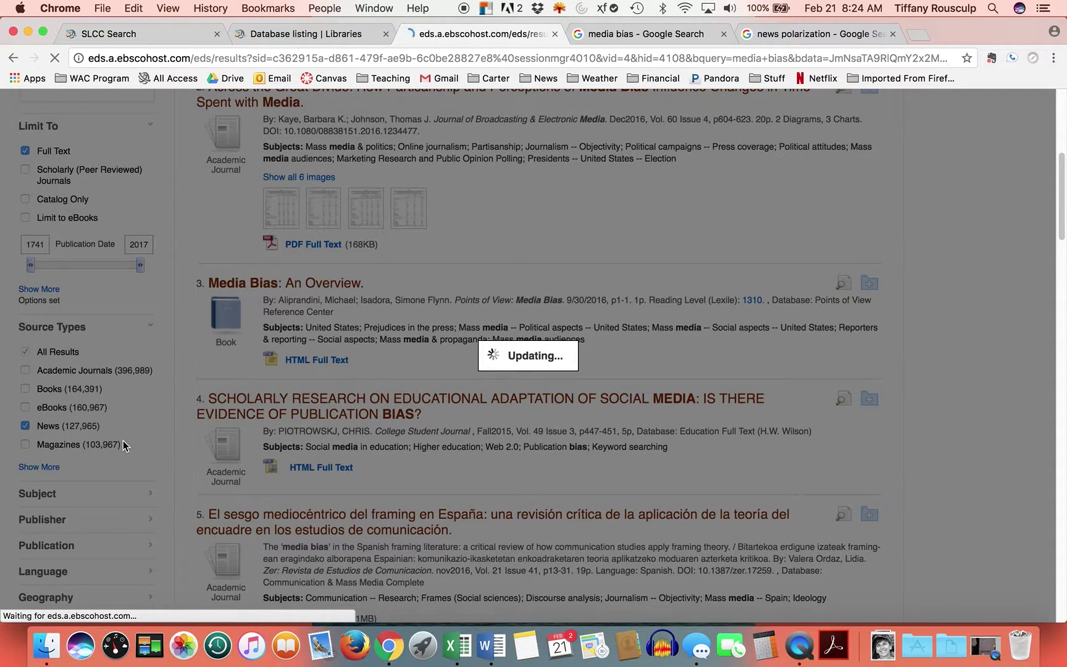
scroll(121, 444, down, 2)
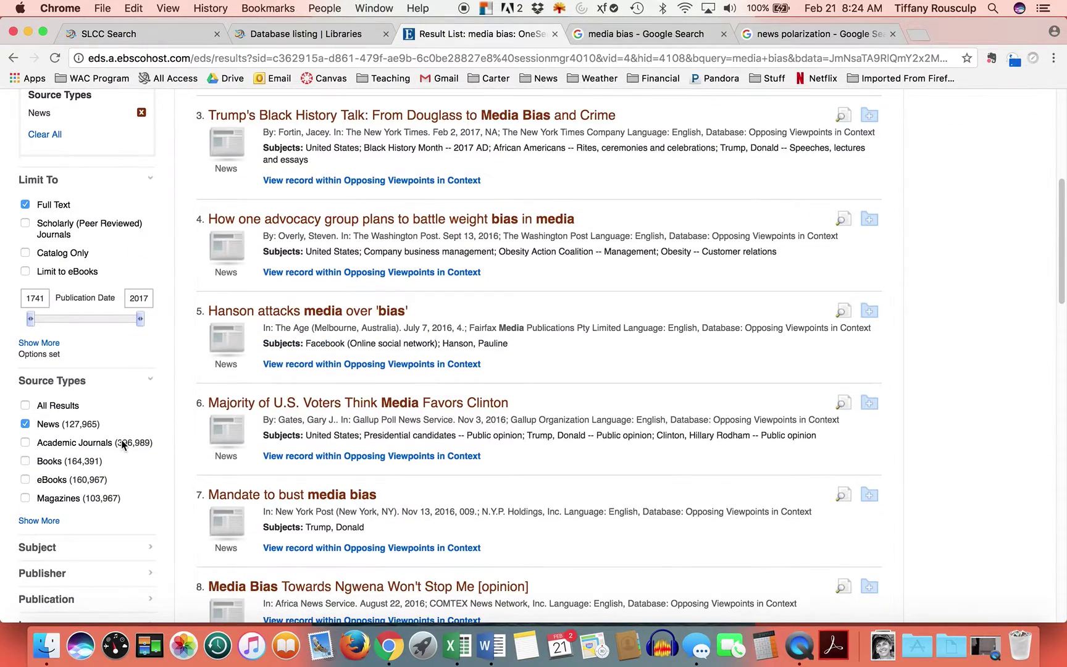
click(25, 498)
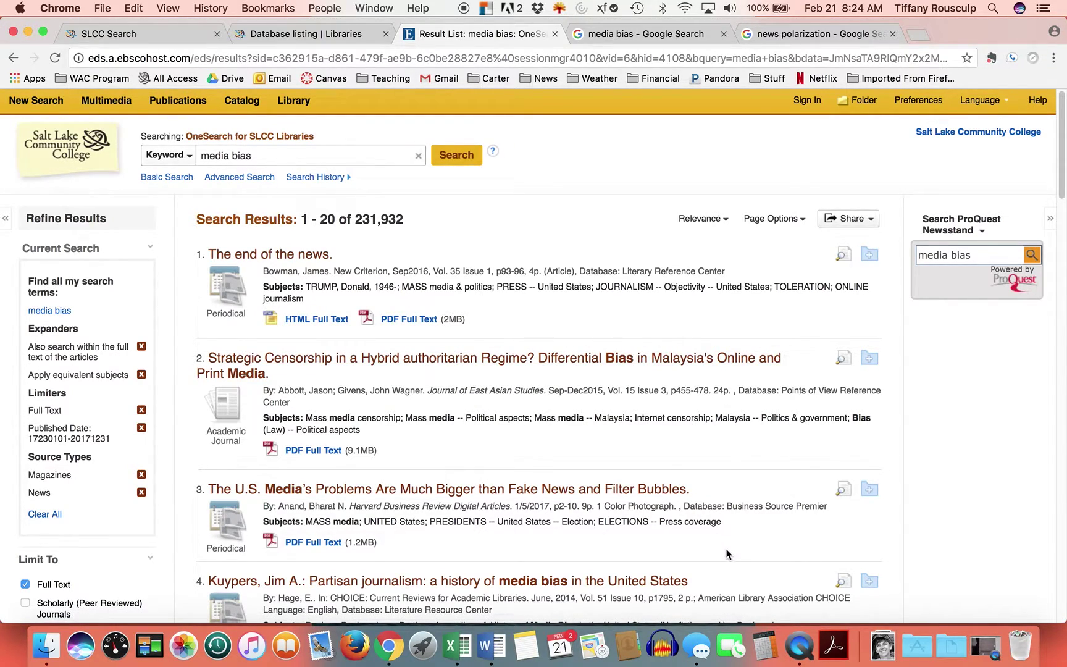
scroll(727, 553, down, 1)
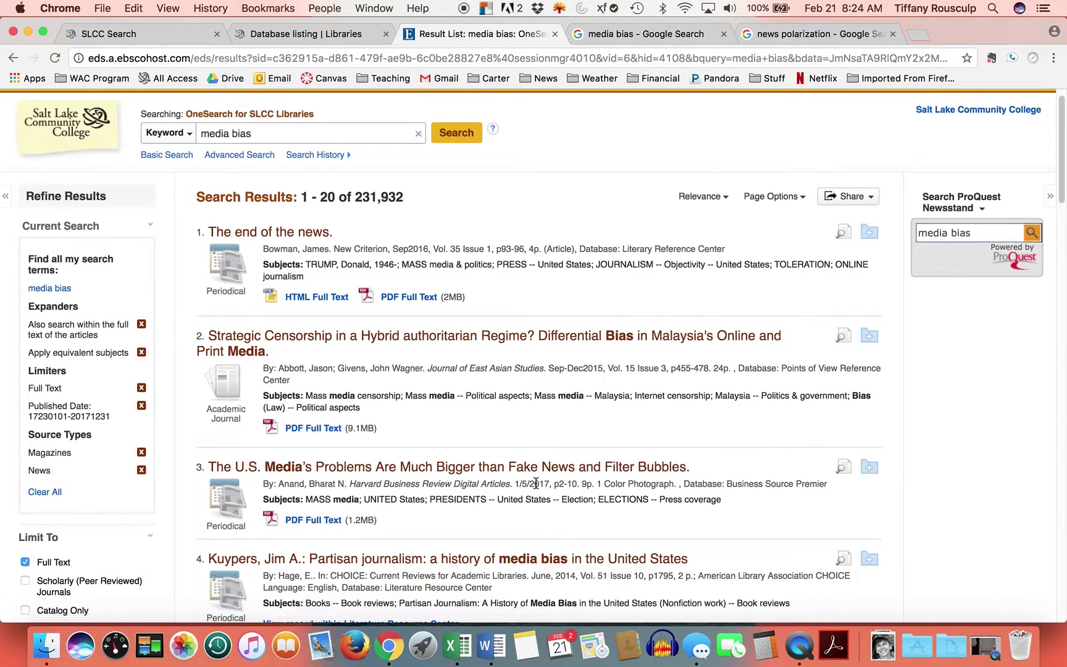
scroll(717, 533, down, 5)
scroll(717, 534, down, 1)
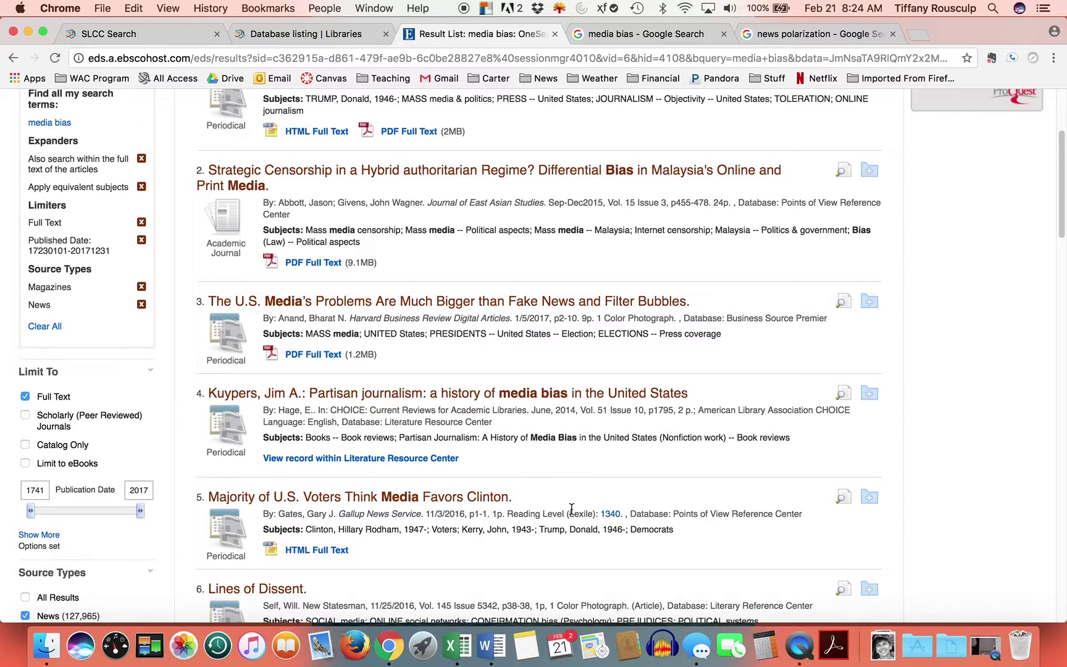
scroll(574, 509, up, 5)
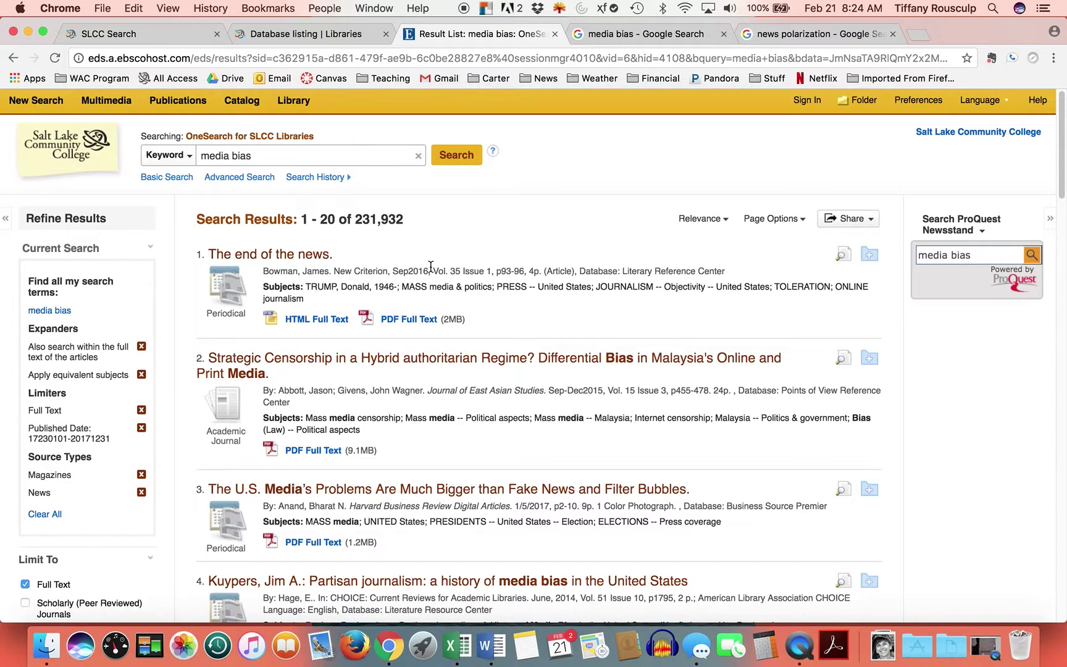
- In the Google tab, replace the 'news polarization' query with 'new criterion' and search
click(780, 34)
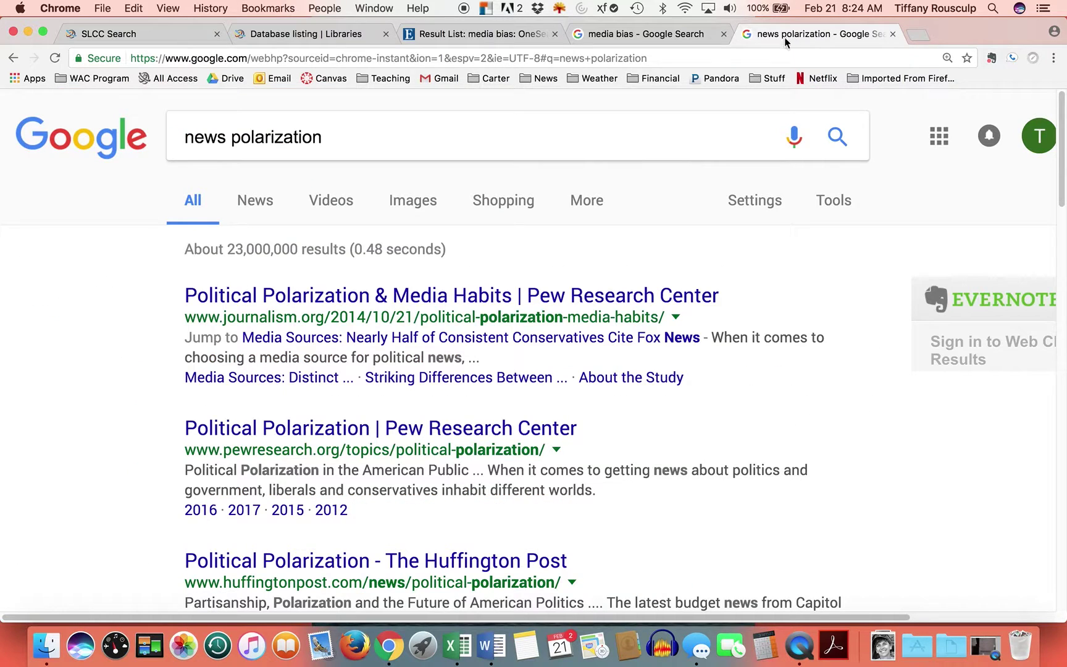
click(238, 139)
double_click(243, 142)
triple_click(326, 137)
text(new critieria)
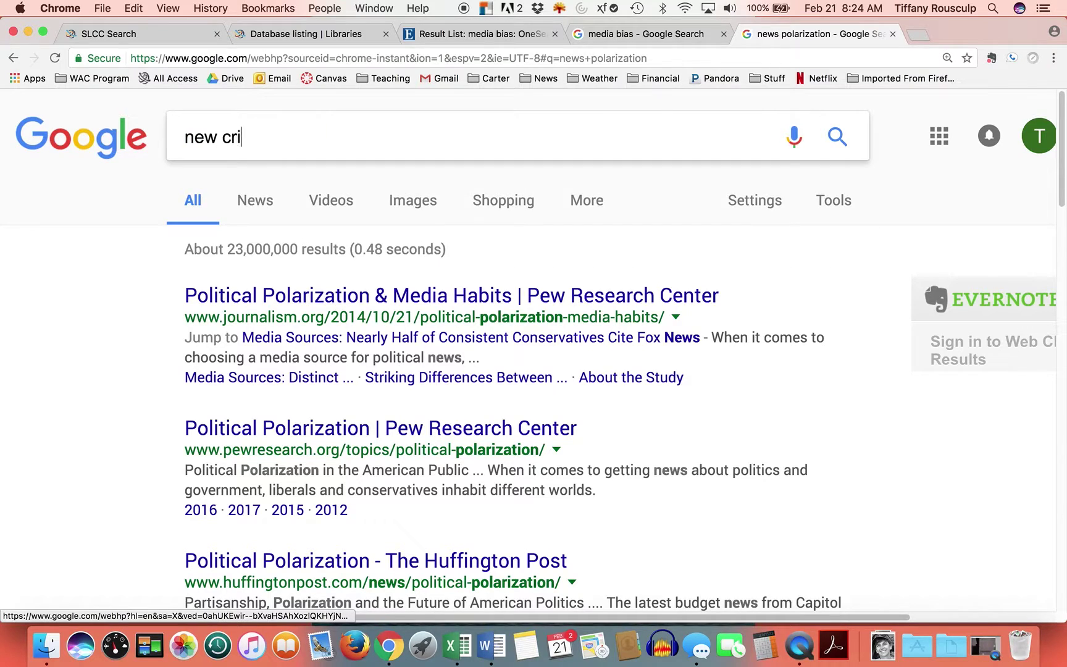
key(BackSpace)
key(BackSpace)
text(ion)
key(Return)
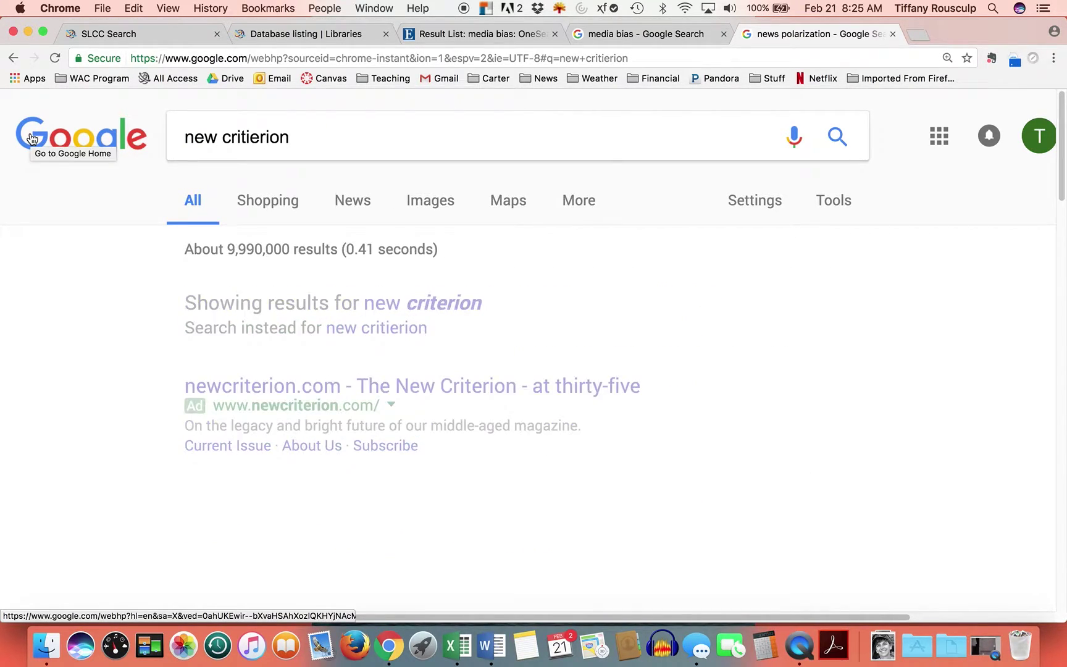
- Scroll down the results and open The New Criterion's Wikipedia article
scroll(720, 514, down, 2)
scroll(721, 514, down, 4)
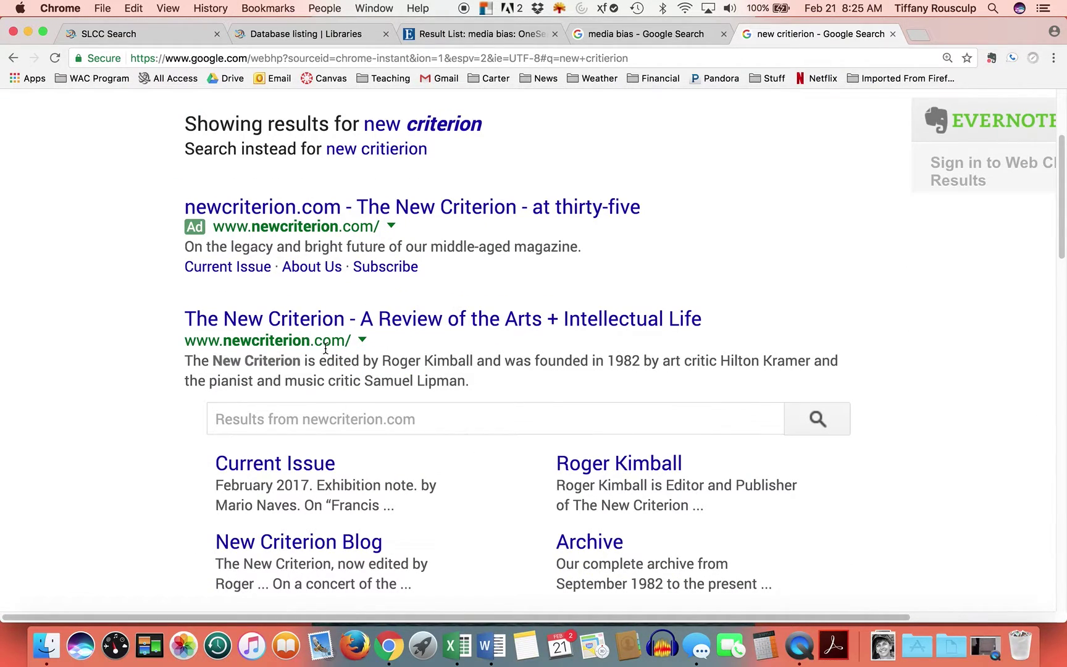
scroll(408, 422, down, 1)
scroll(408, 422, down, 3)
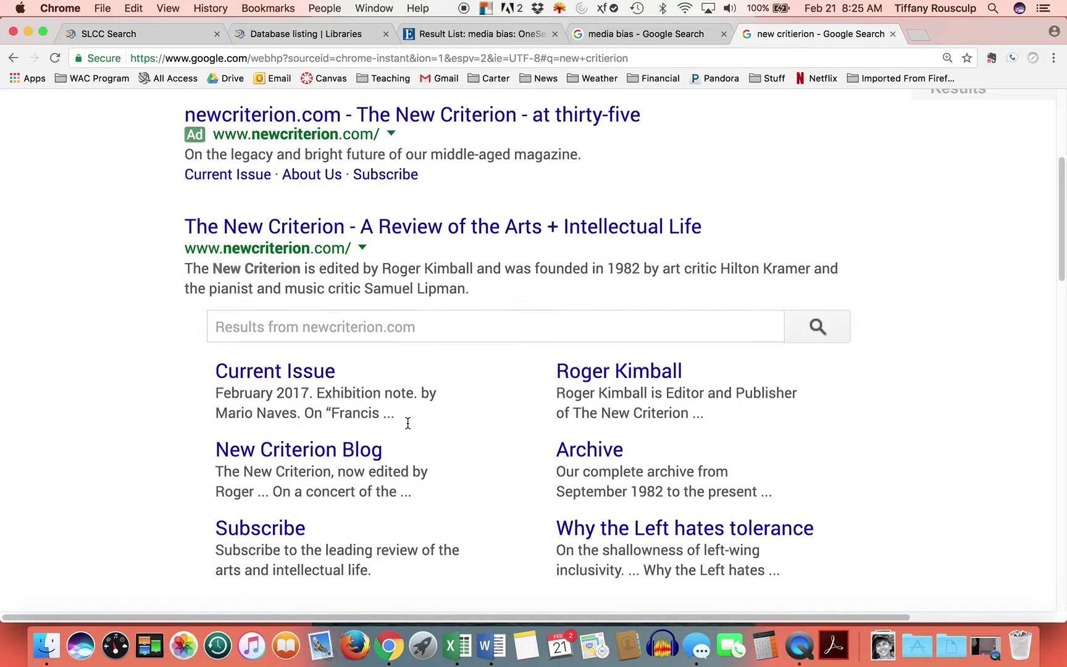
scroll(408, 423, down, 6)
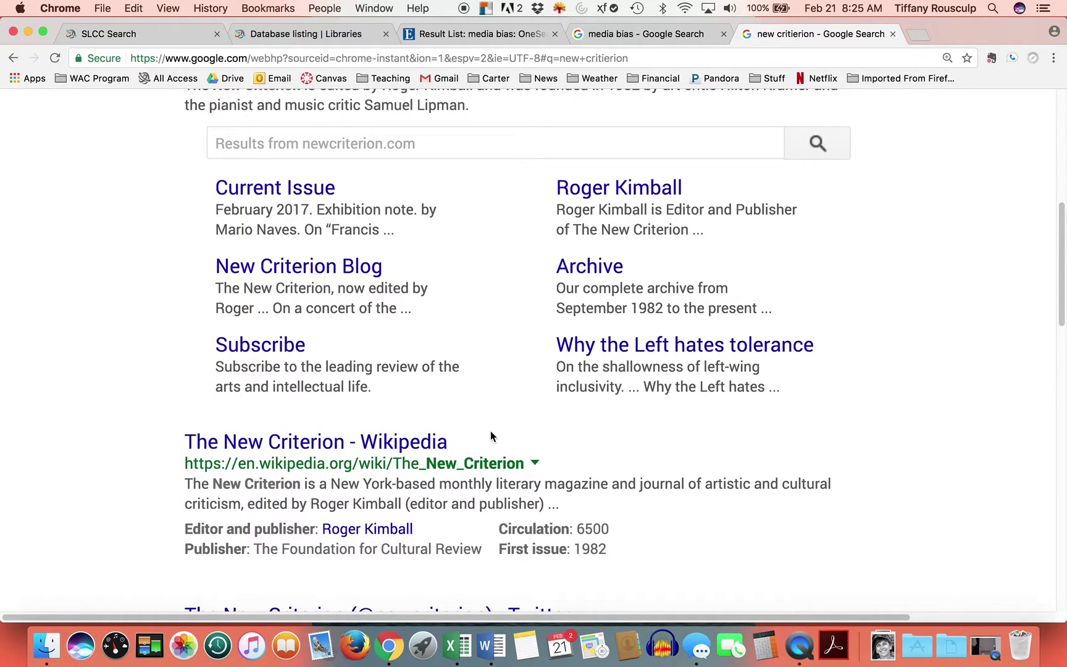
scroll(494, 442, down, 1)
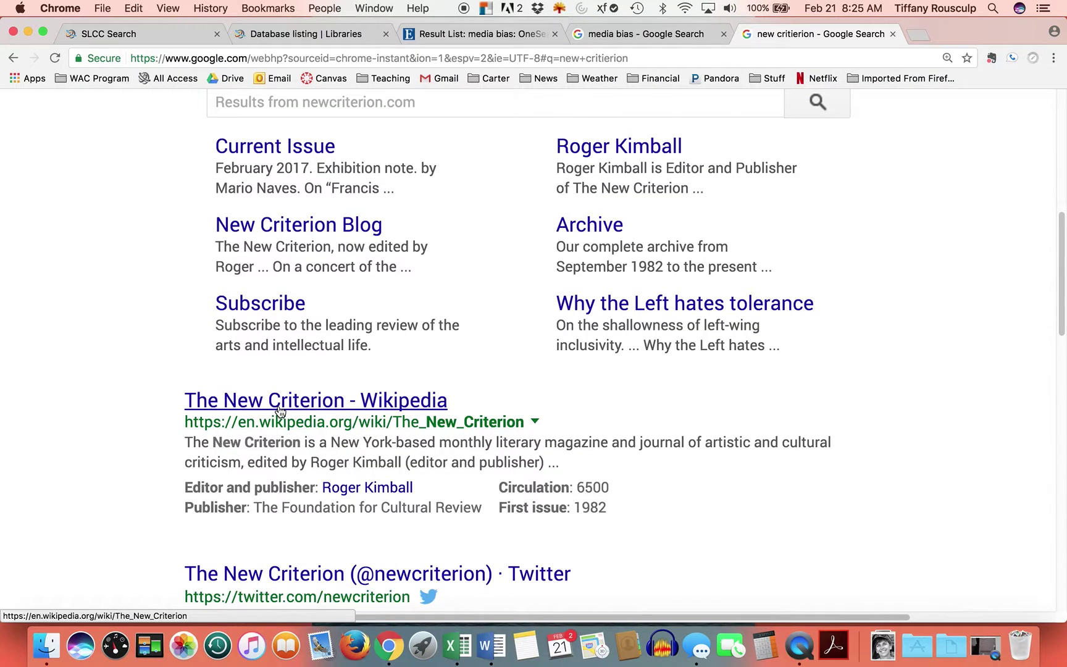
click(279, 405)
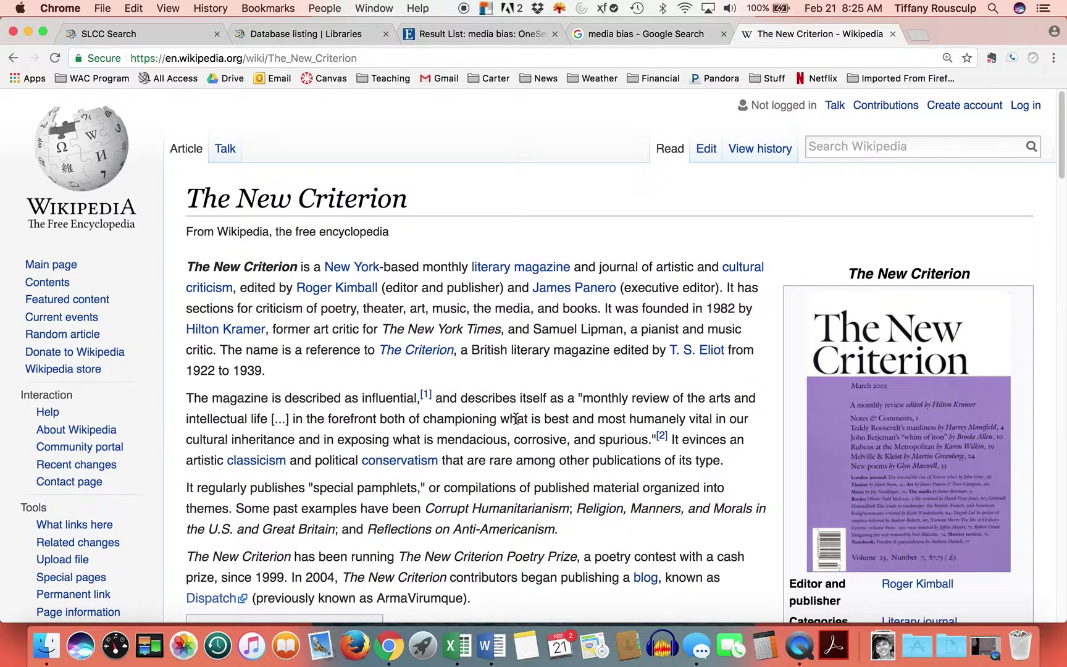
- Scroll down The New Criterion Wikipedia article to read about the magazine and its editor
scroll(515, 418, down, 3)
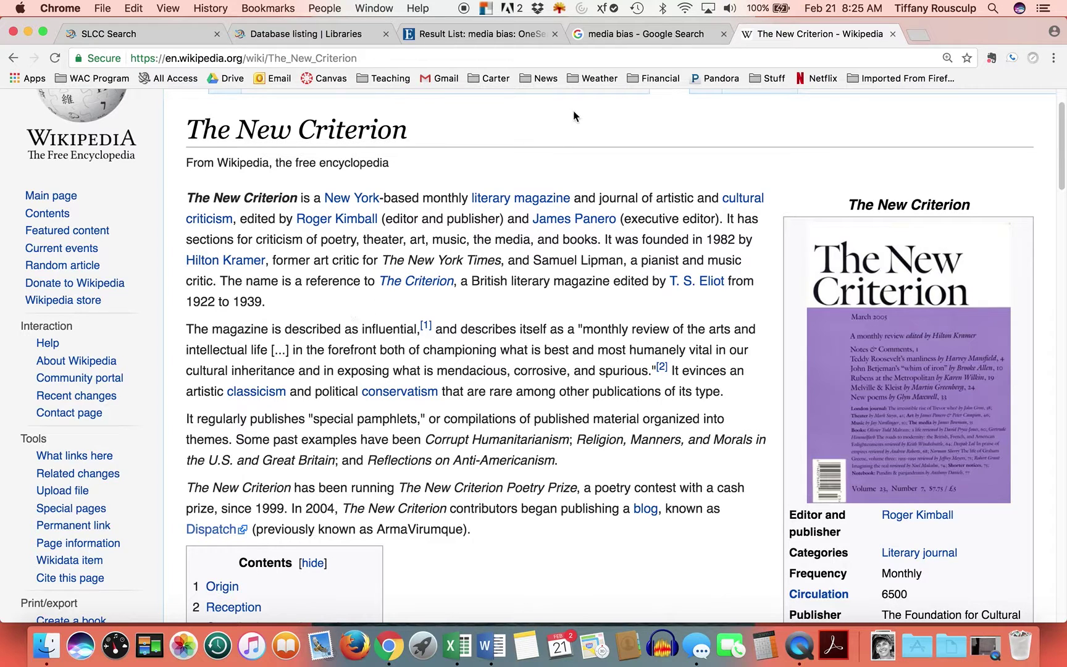
- Return to the media bias results, open the record for 'The end of the news.' and read its abstract
click(472, 40)
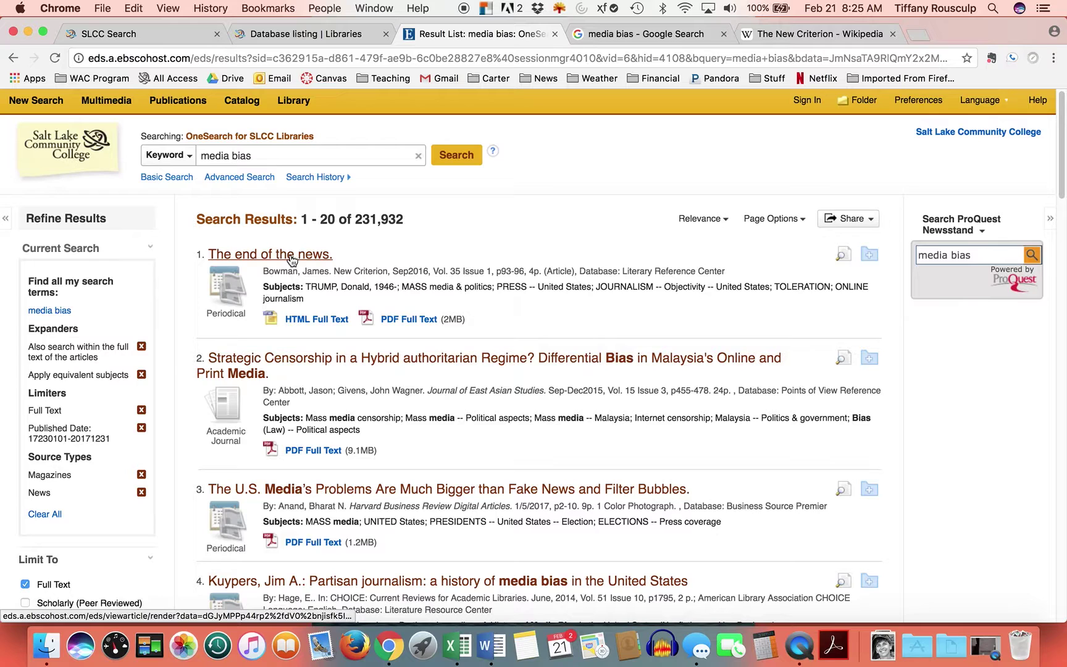
click(256, 258)
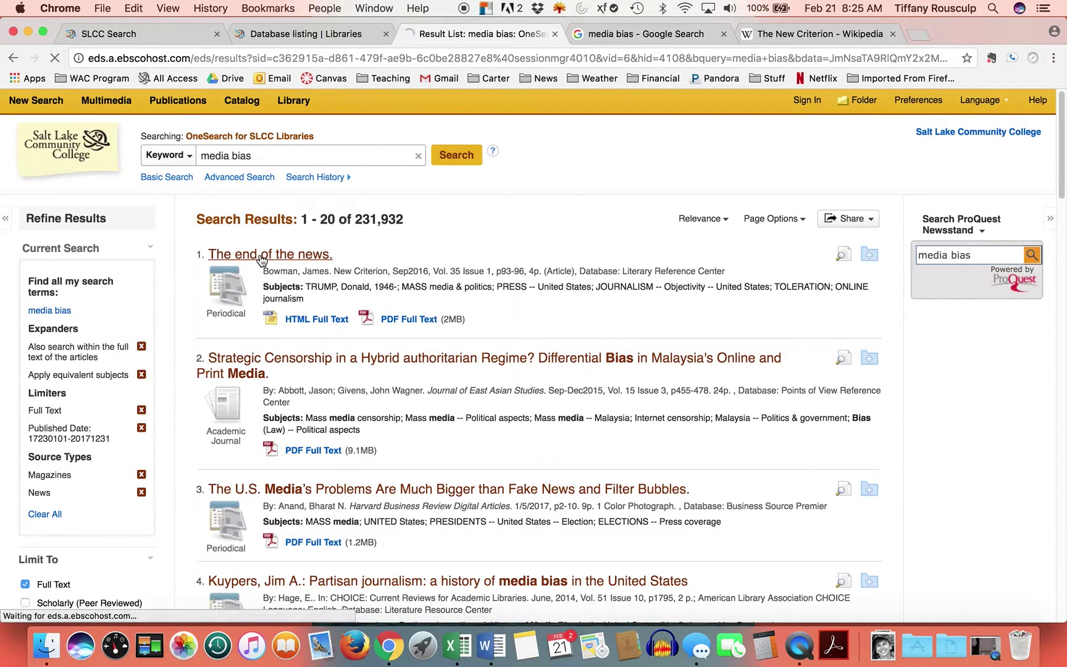
scroll(512, 373, down, 10)
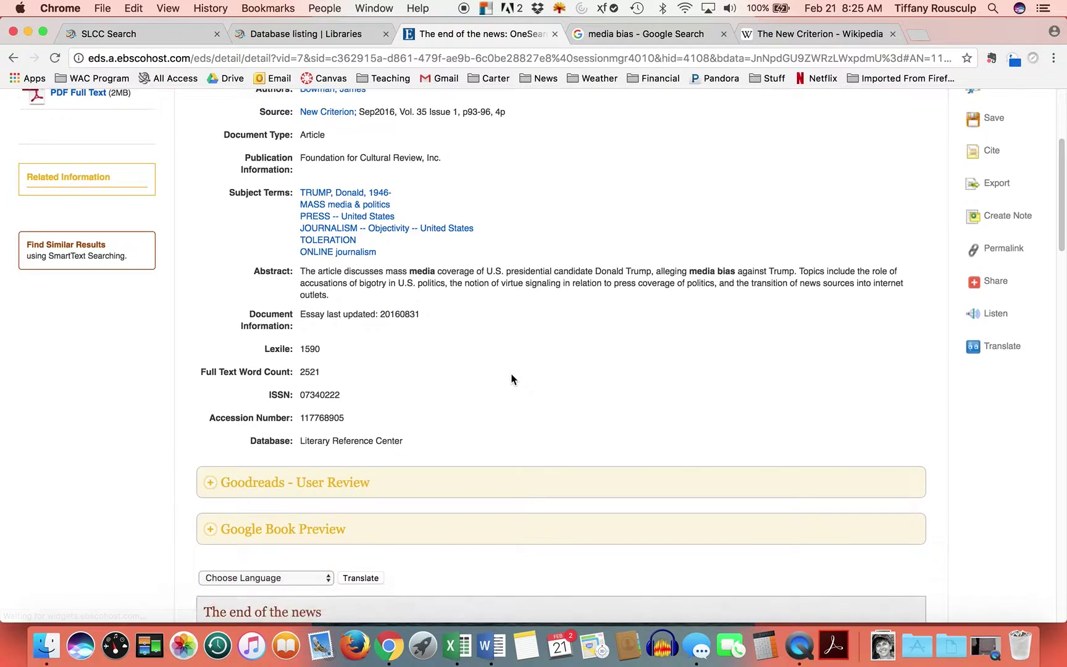
scroll(469, 259, up, 9)
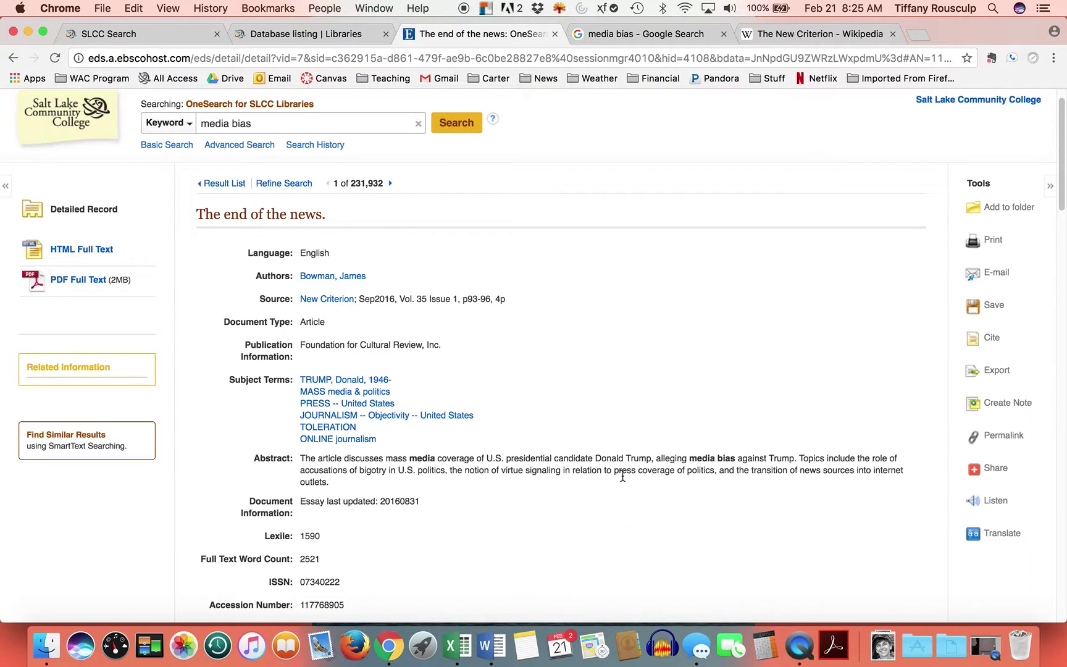
scroll(482, 417, down, 2)
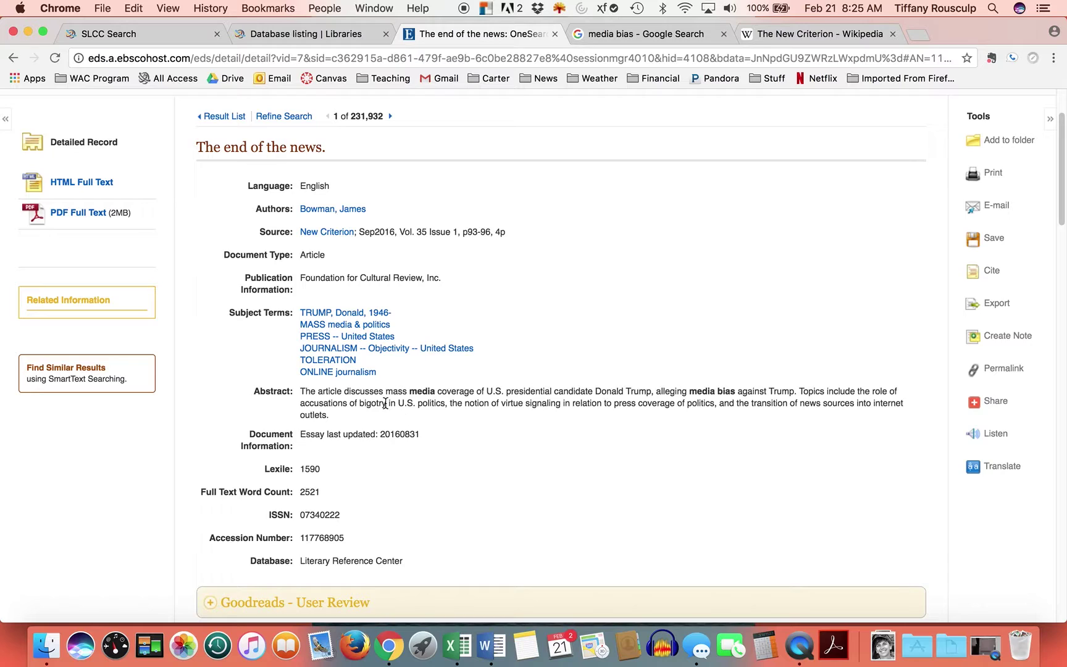
drag(252, 392, 303, 391)
click(565, 454)
- Scroll through the article's HTML full text, then back up toward the top of the record
scroll(545, 477, down, 10)
scroll(536, 380, down, 1)
scroll(513, 426, down, 4)
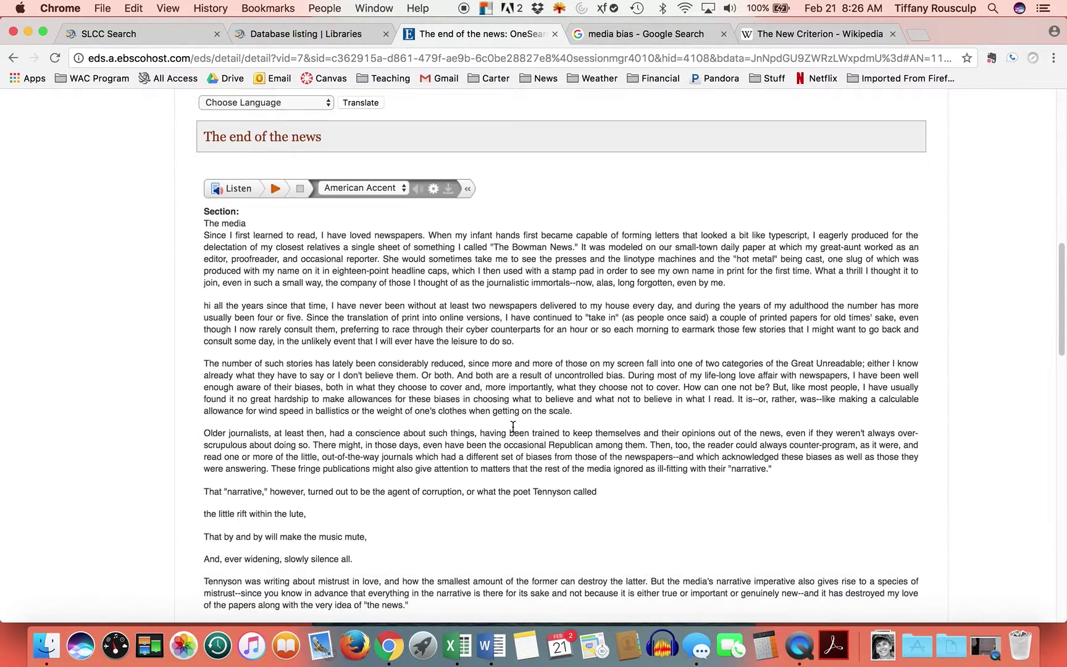
scroll(480, 463, down, 20)
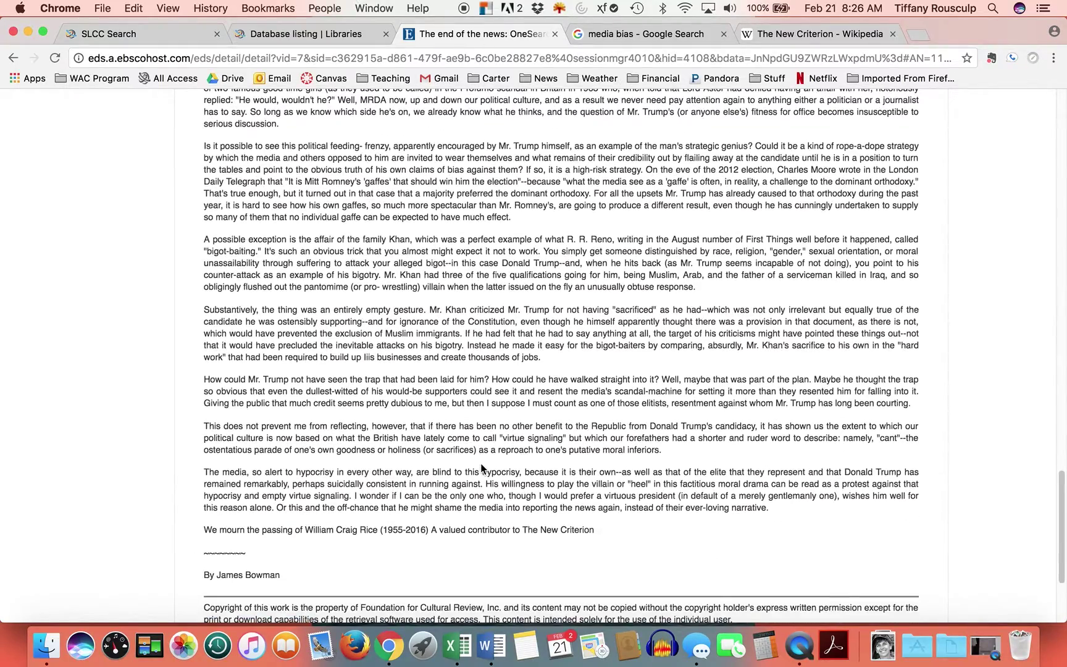
scroll(481, 468, up, 15)
scroll(480, 463, up, 20)
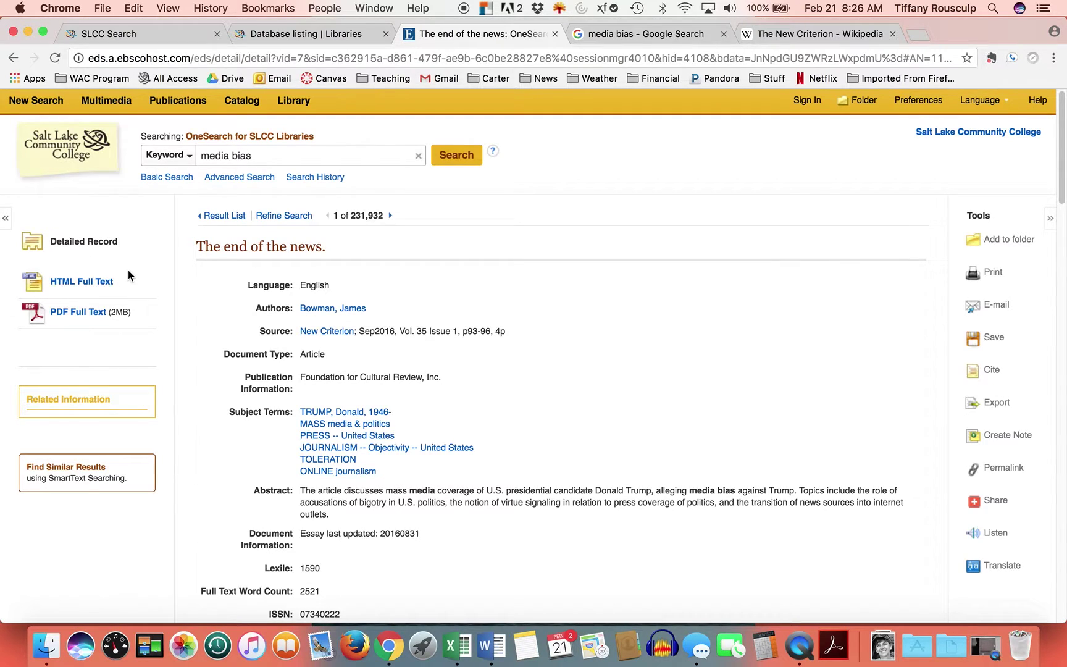
- Look over the PDF full text of 'The end of the news.', then switch back to its HTML full text
click(86, 315)
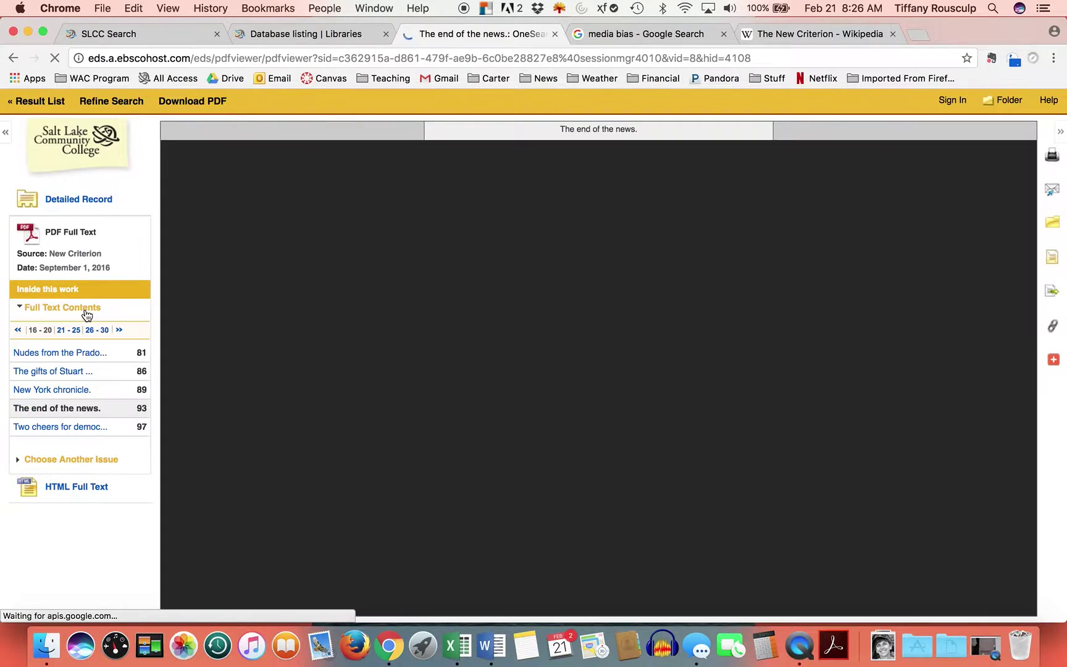
scroll(494, 419, down, 10)
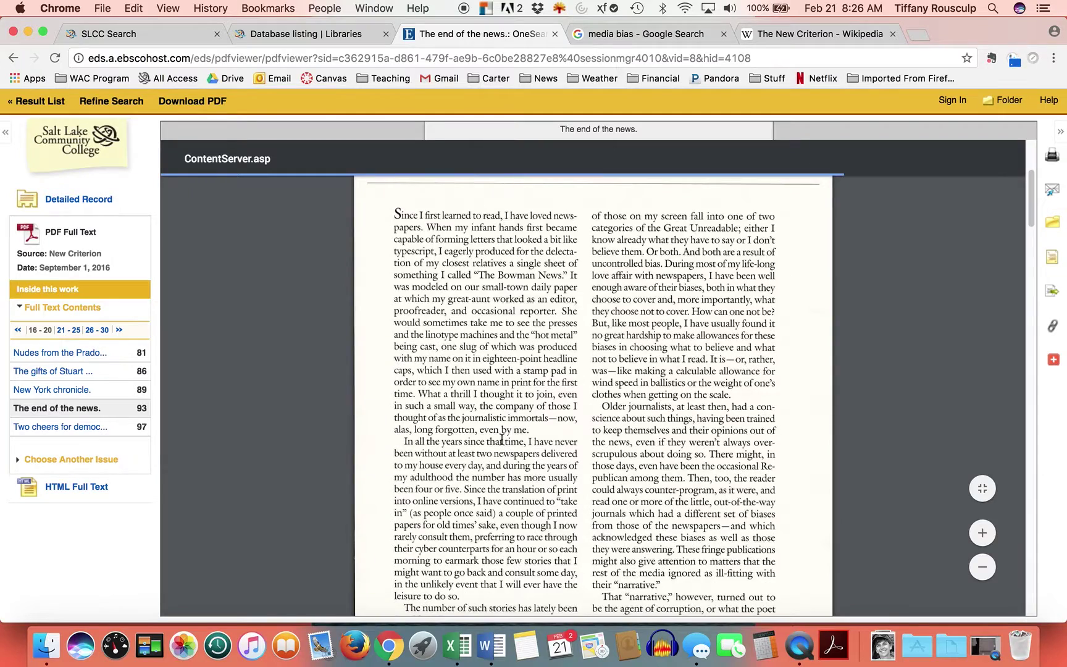
scroll(501, 439, up, 10)
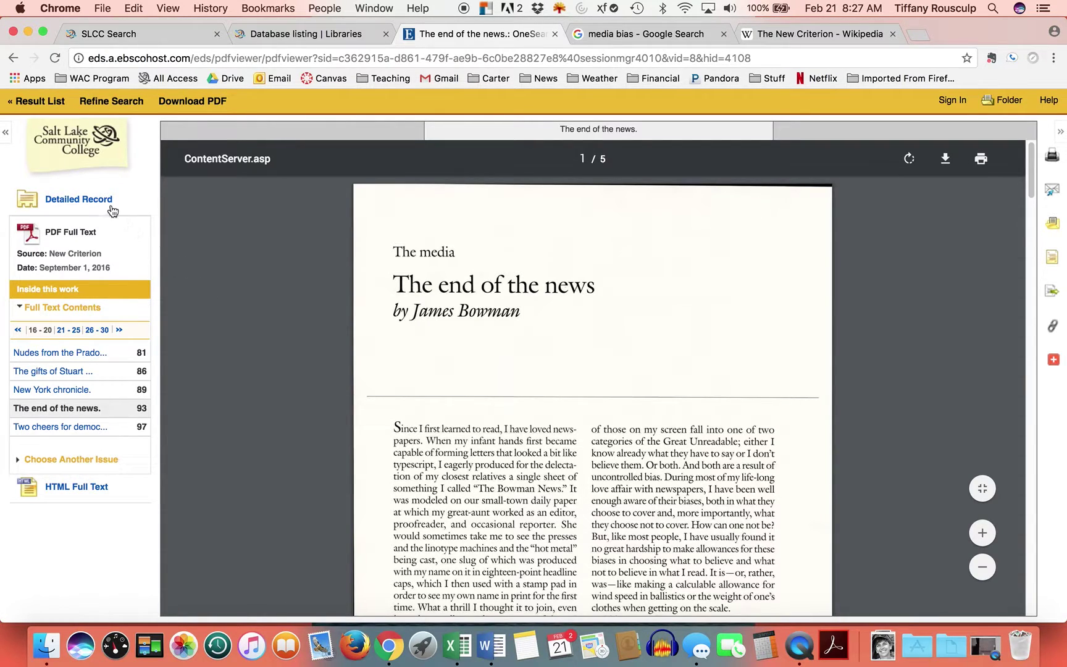
click(6, 133)
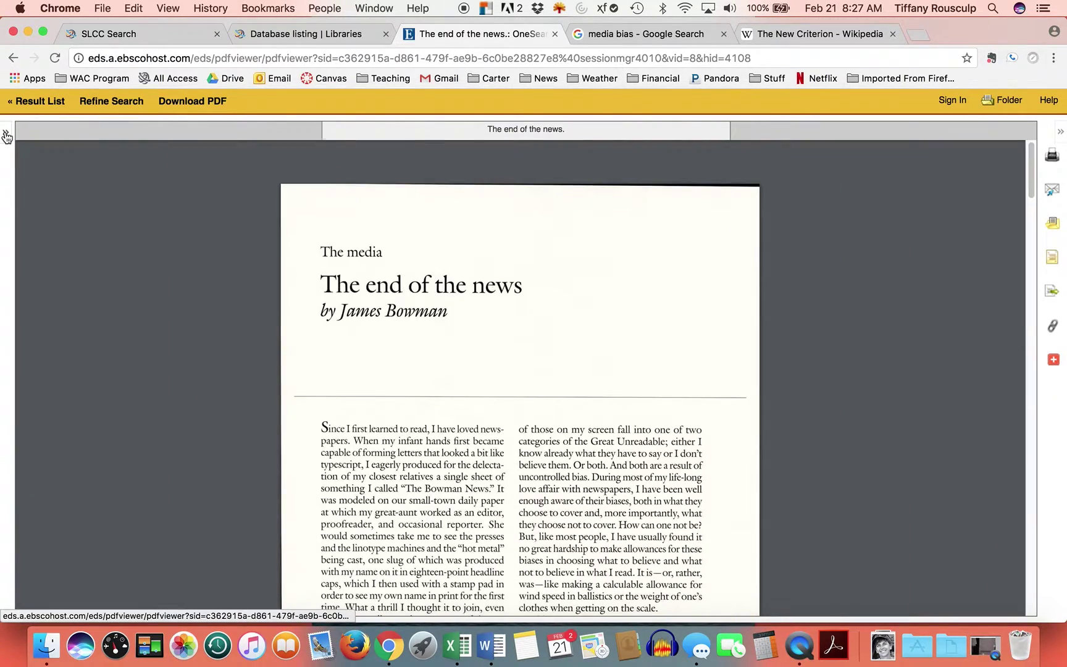
click(7, 134)
click(70, 487)
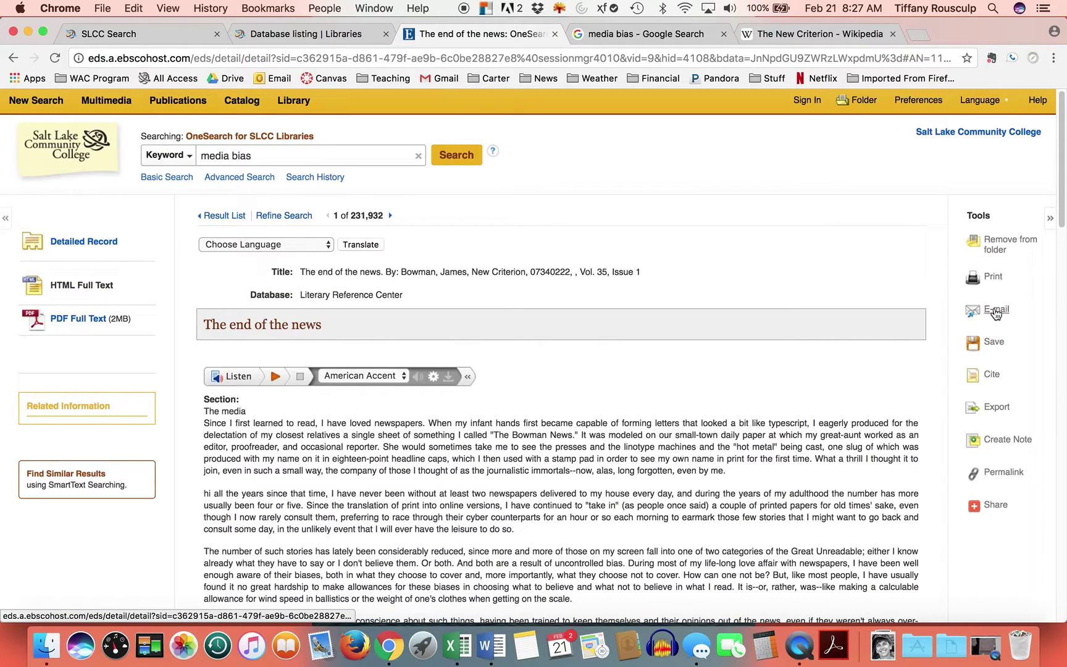
- Start an e-mail of the article to the user's own address with subject 'Article on News Media'
click(994, 311)
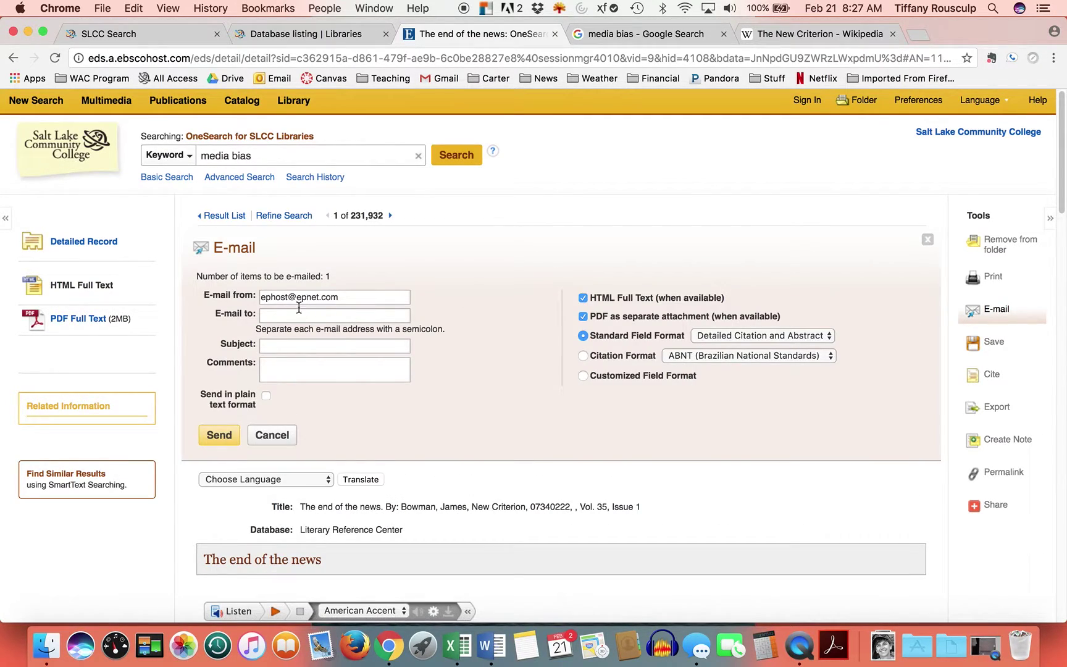
click(269, 316)
click(327, 347)
text(ARticle)
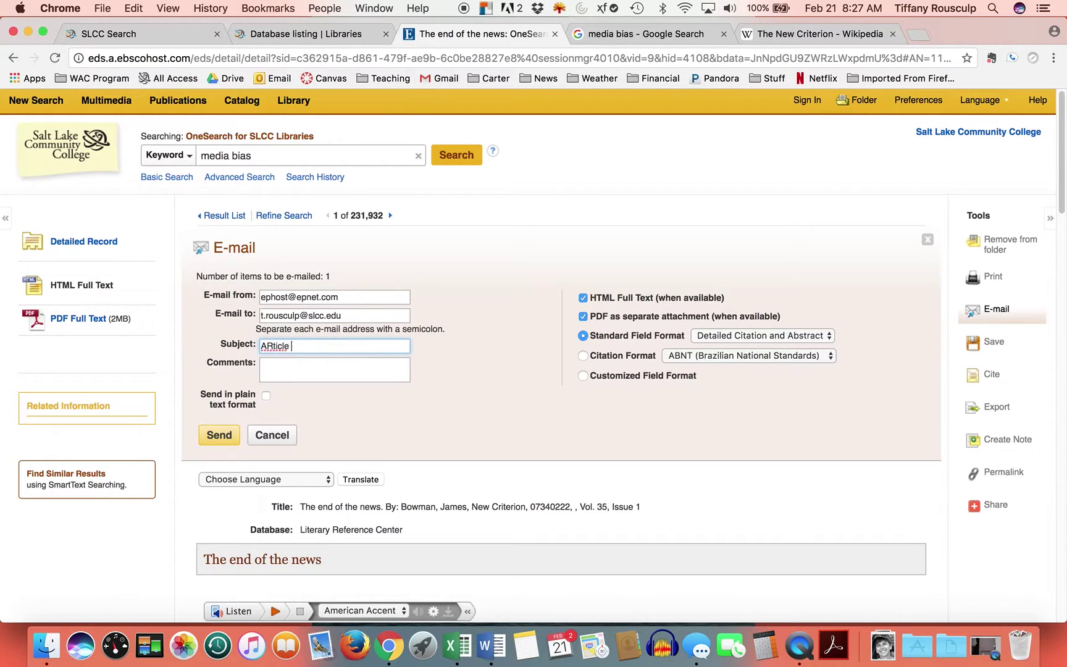
key(BackSpace)
key(BackSpace)
key(BackSpace)
key(BackSpace)
text(icle on News Medi)
- Choose APA as the citation format, send the e-mail and dismiss the confirmation
click(830, 358)
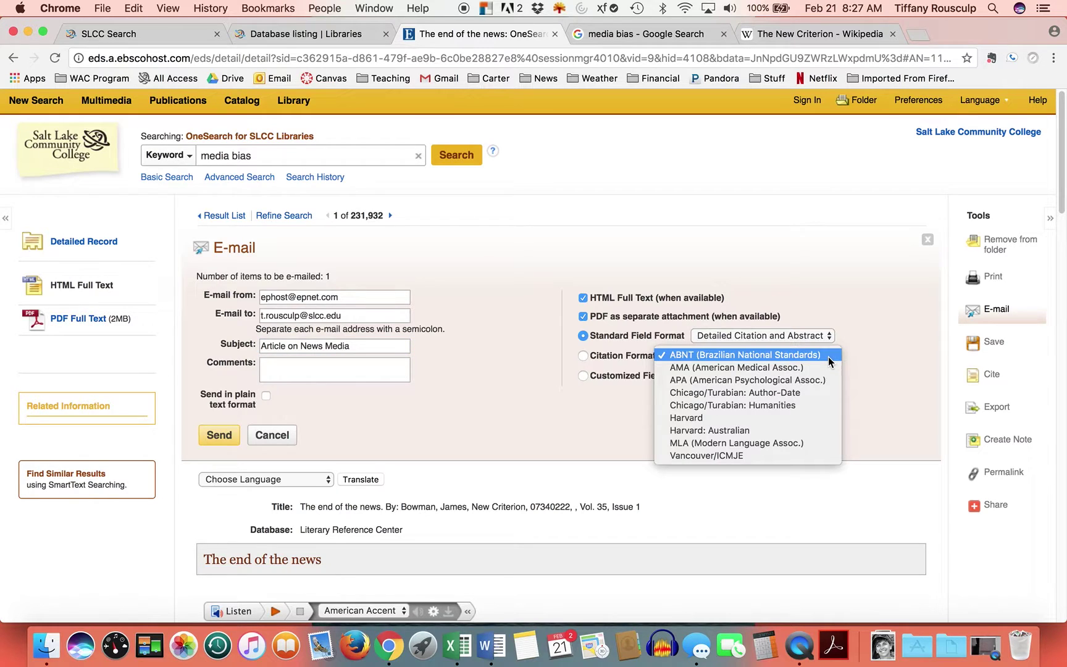
click(783, 383)
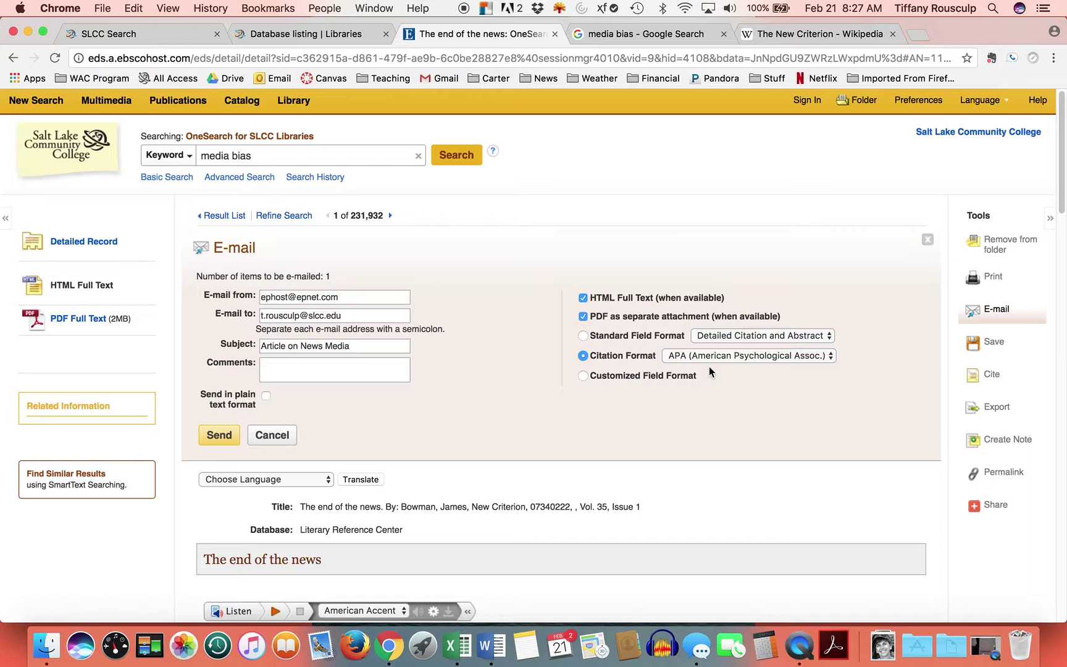
scroll(505, 406, down, 1)
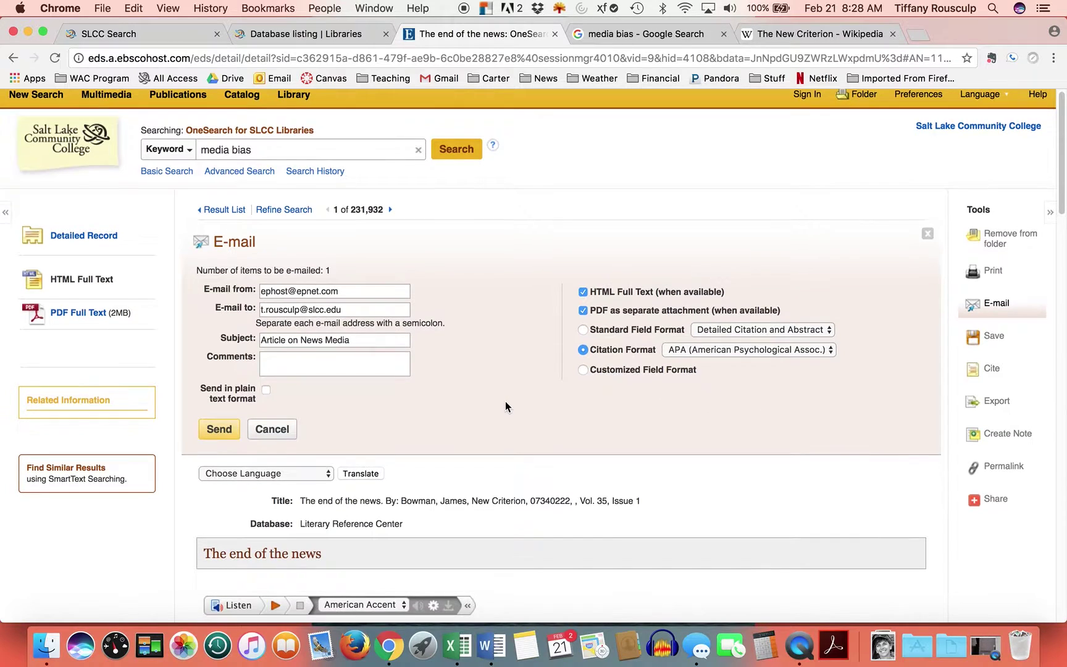
click(219, 428)
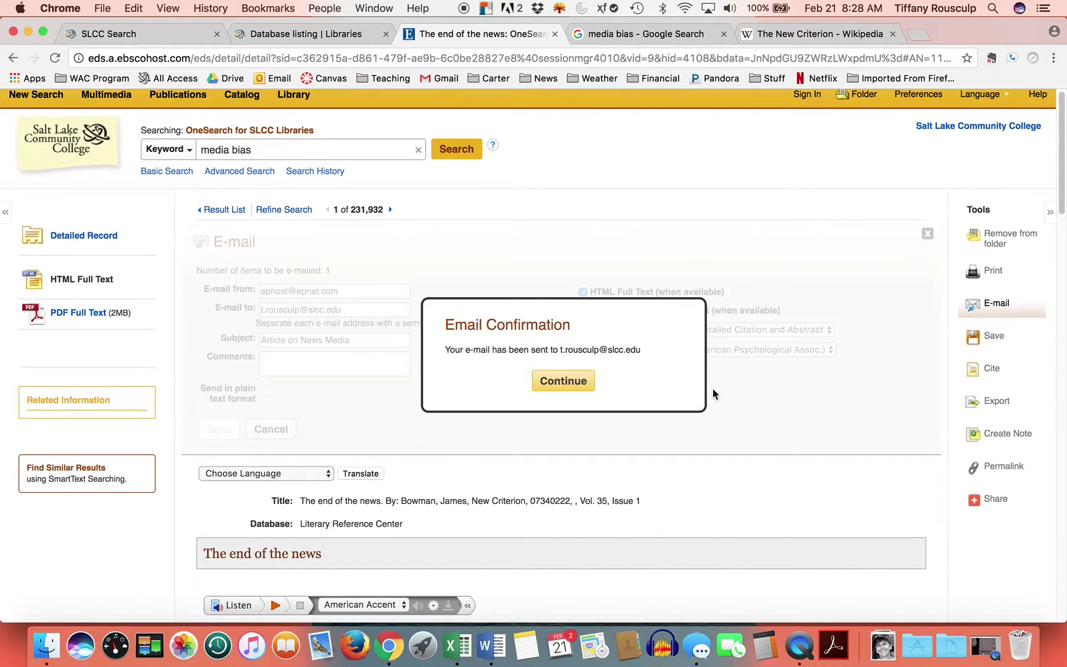
click(562, 380)
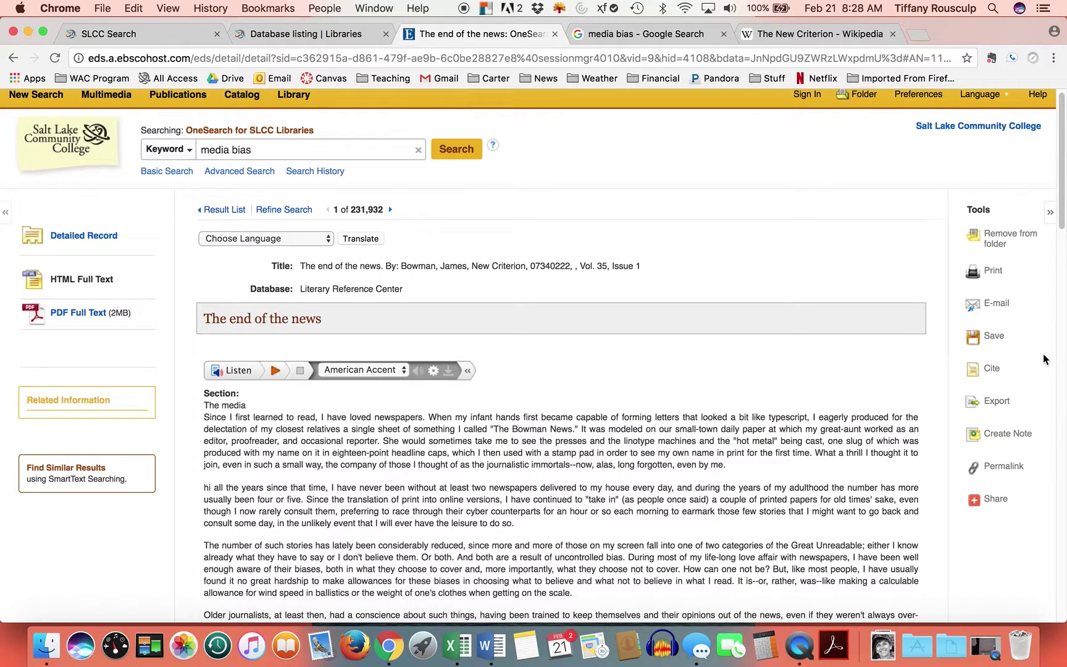
- Show the article's APA, MLA and Chicago citations and scroll through them
click(990, 372)
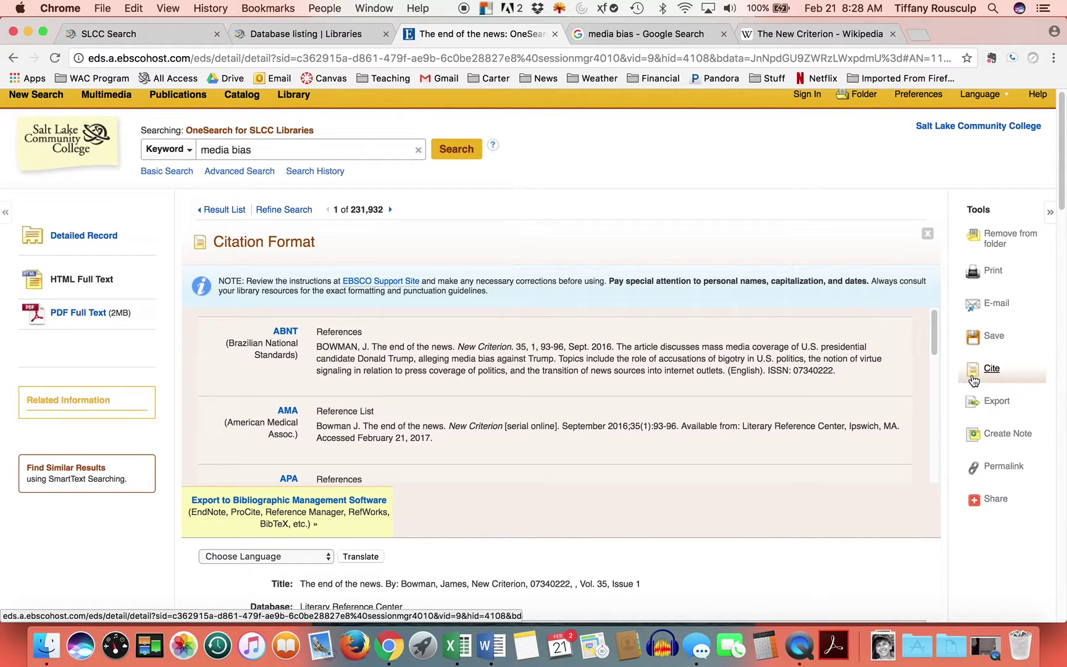
scroll(290, 357, down, 3)
scroll(290, 358, down, 2)
scroll(288, 357, down, 5)
scroll(288, 361, up, 5)
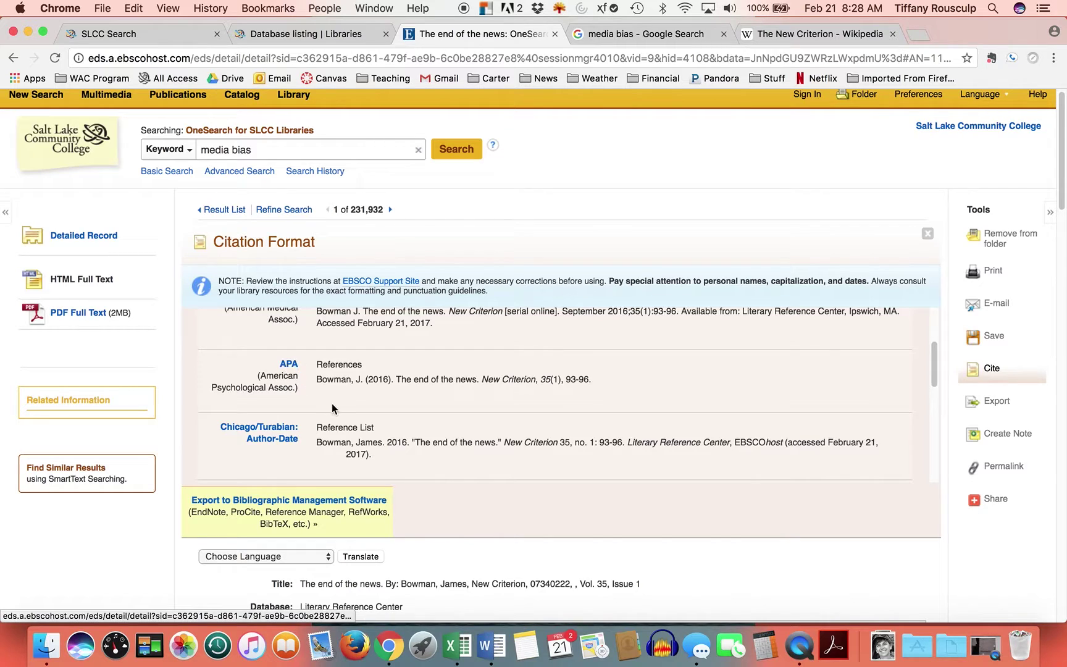
scroll(333, 408, down, 6)
scroll(334, 407, down, 2)
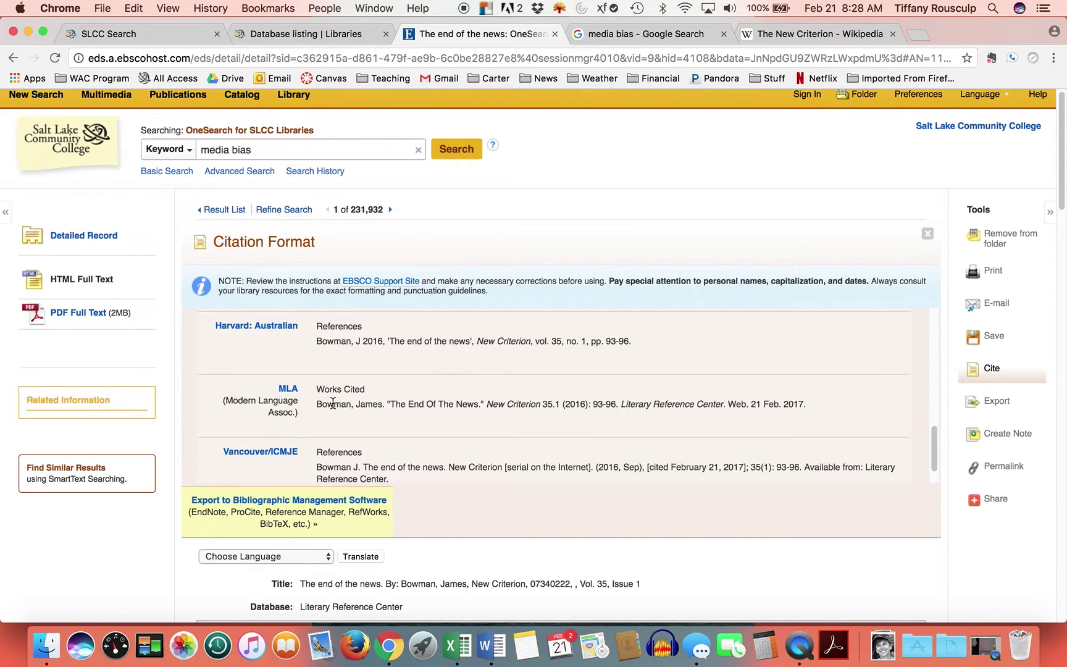
scroll(321, 414, up, 5)
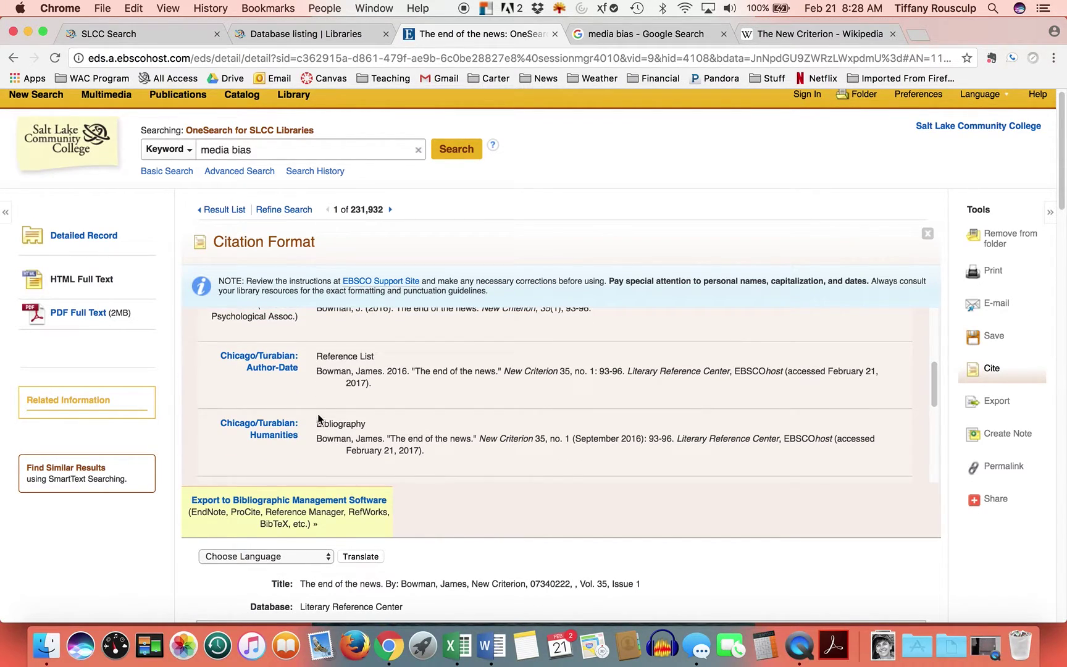
scroll(376, 426, up, 5)
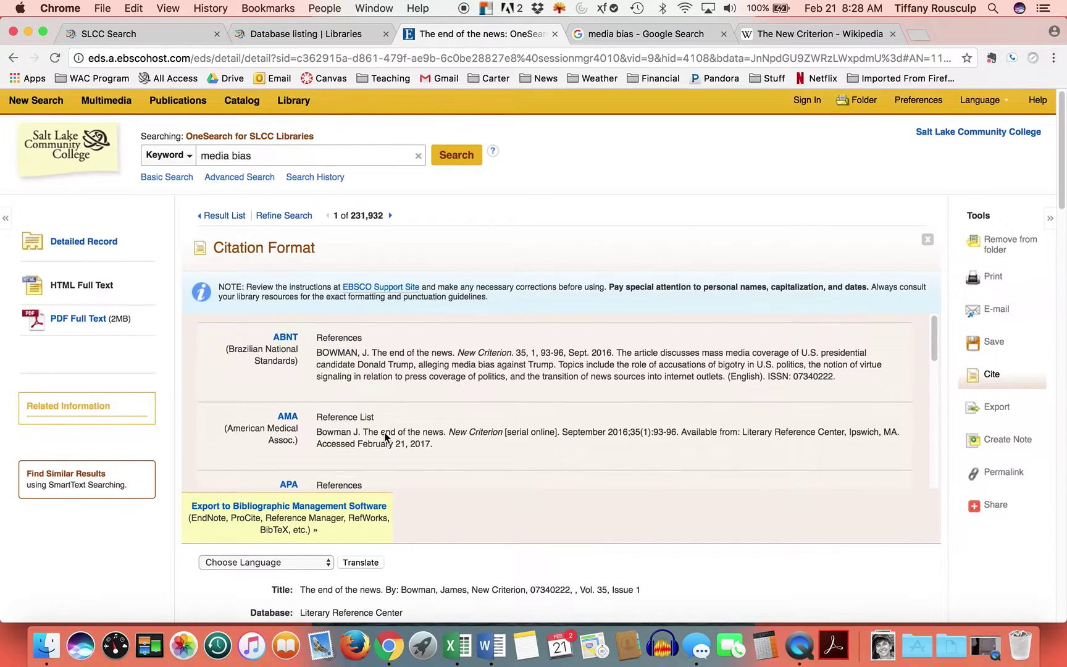
scroll(453, 441, down, 1)
scroll(448, 439, down, 1)
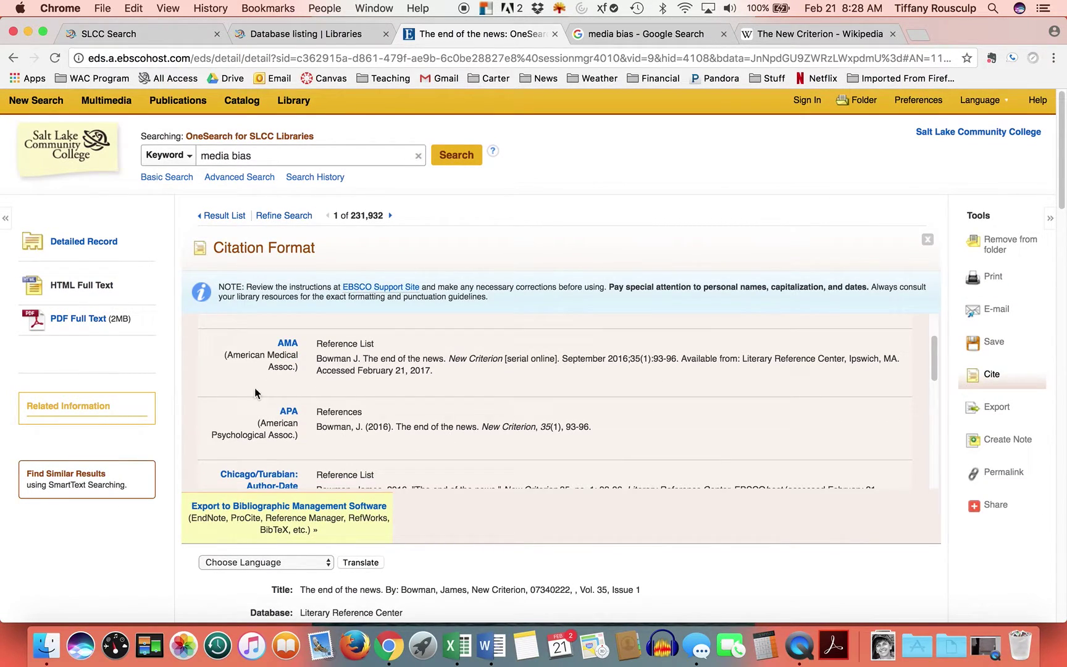
- Copy the APA citation and launch Microsoft Word
drag(611, 426, 322, 431)
right_click(374, 429)
click(401, 458)
click(492, 645)
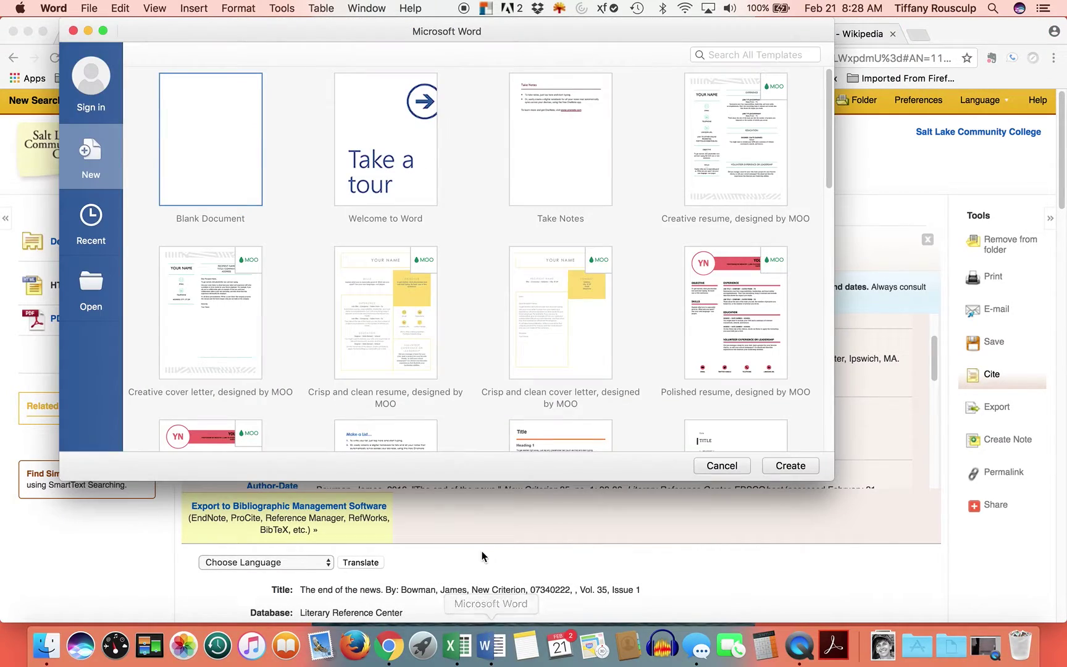
- Create a blank Word document and paste the APA citation as unformatted text
double_click(227, 197)
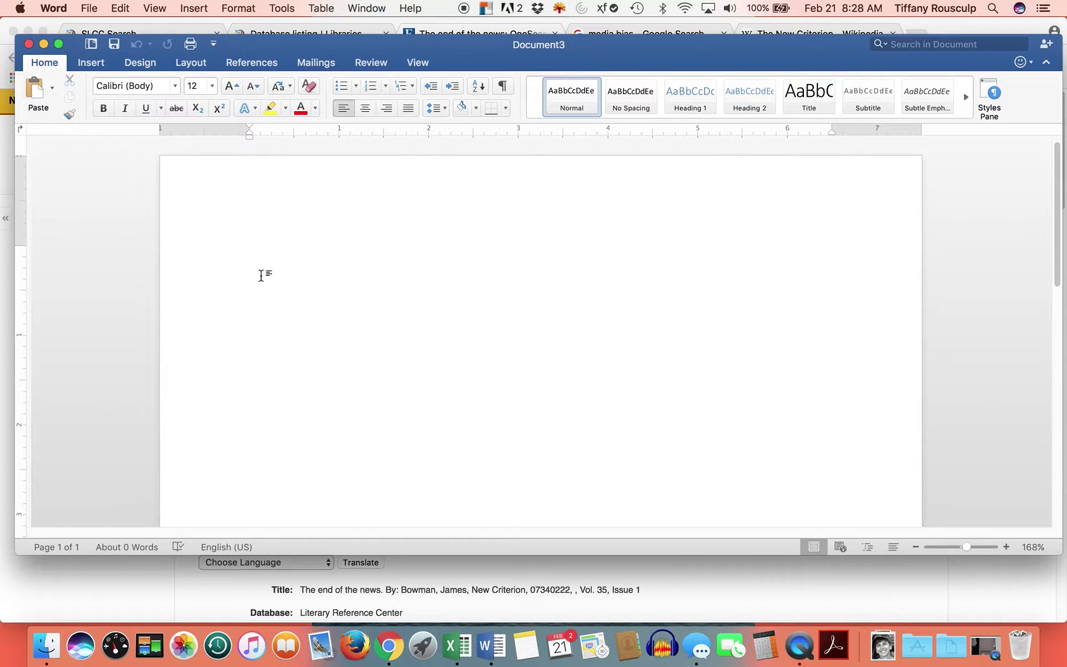
right_click(274, 269)
click(299, 311)
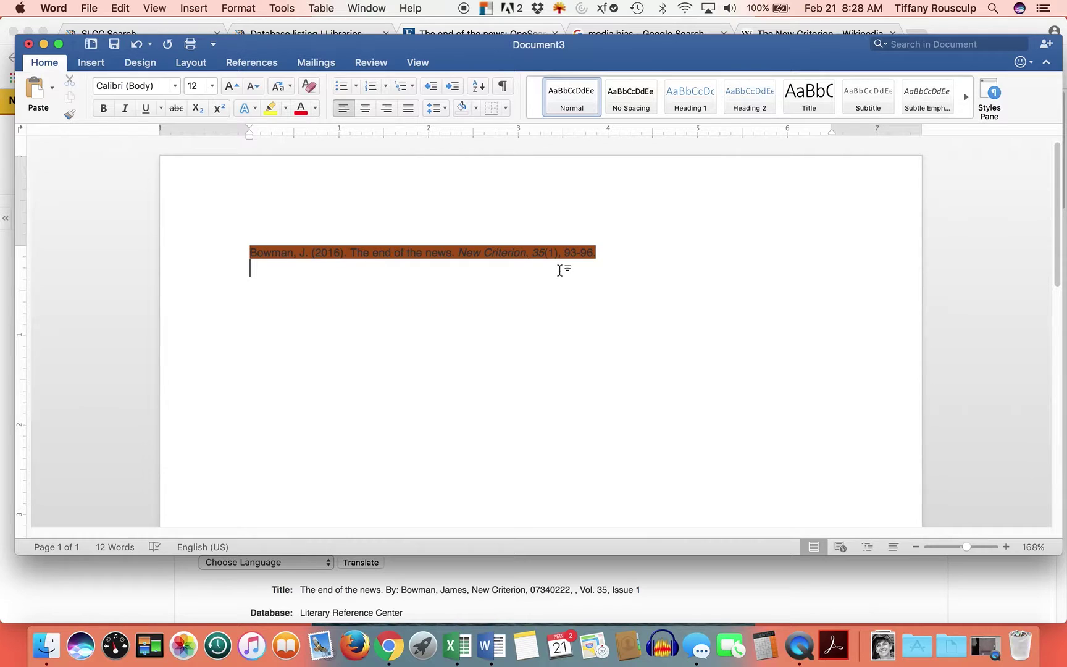
key(super+z)
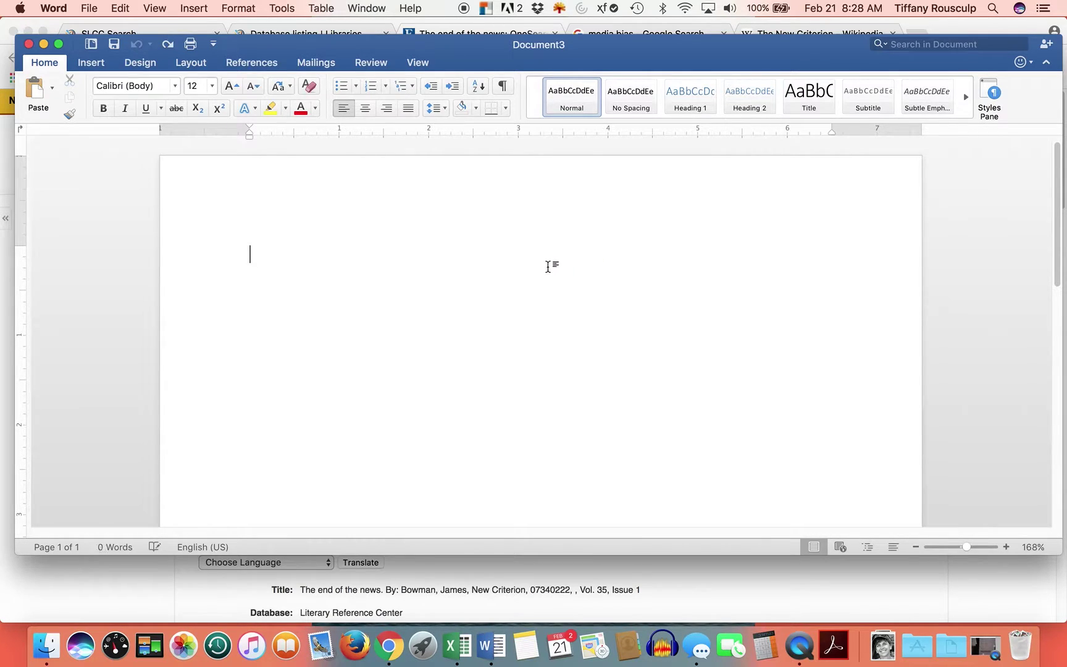
right_click(284, 256)
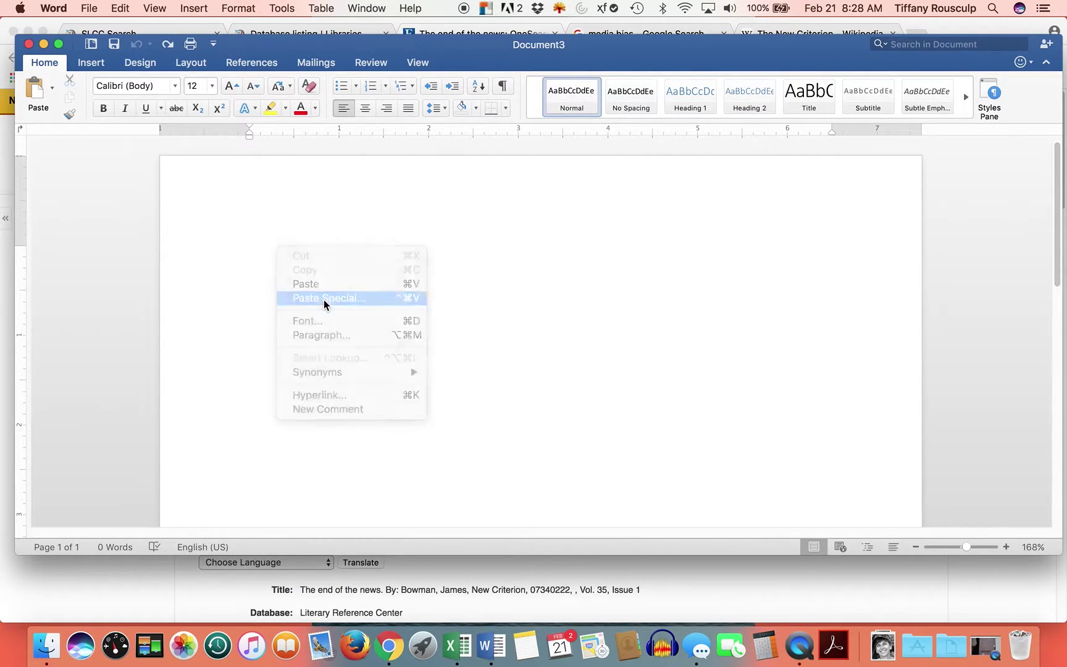
click(323, 301)
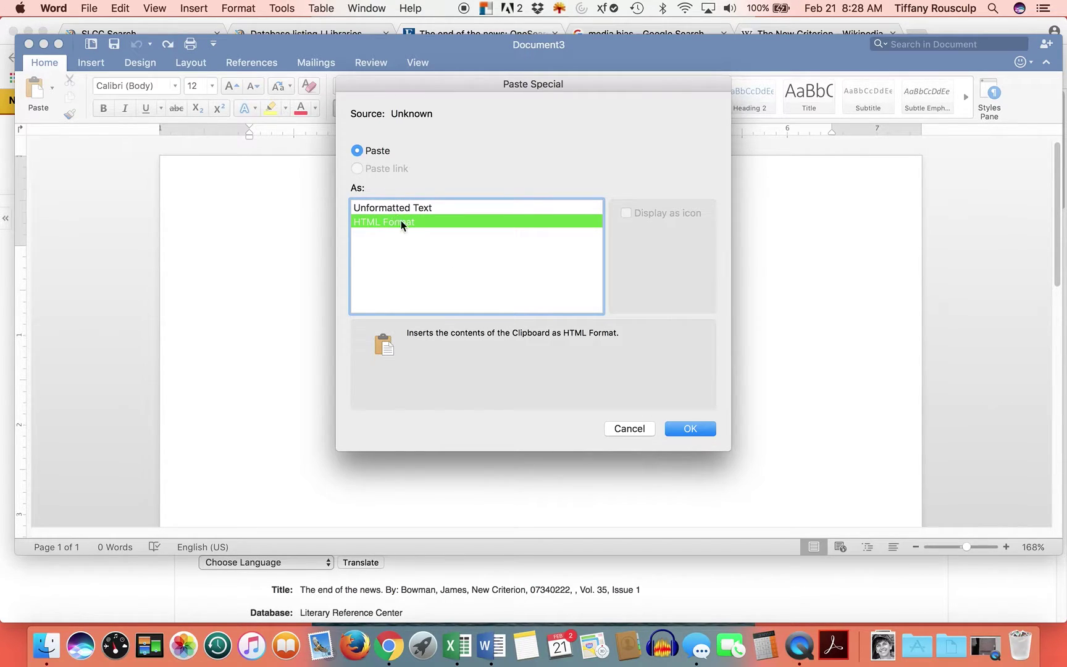
click(689, 428)
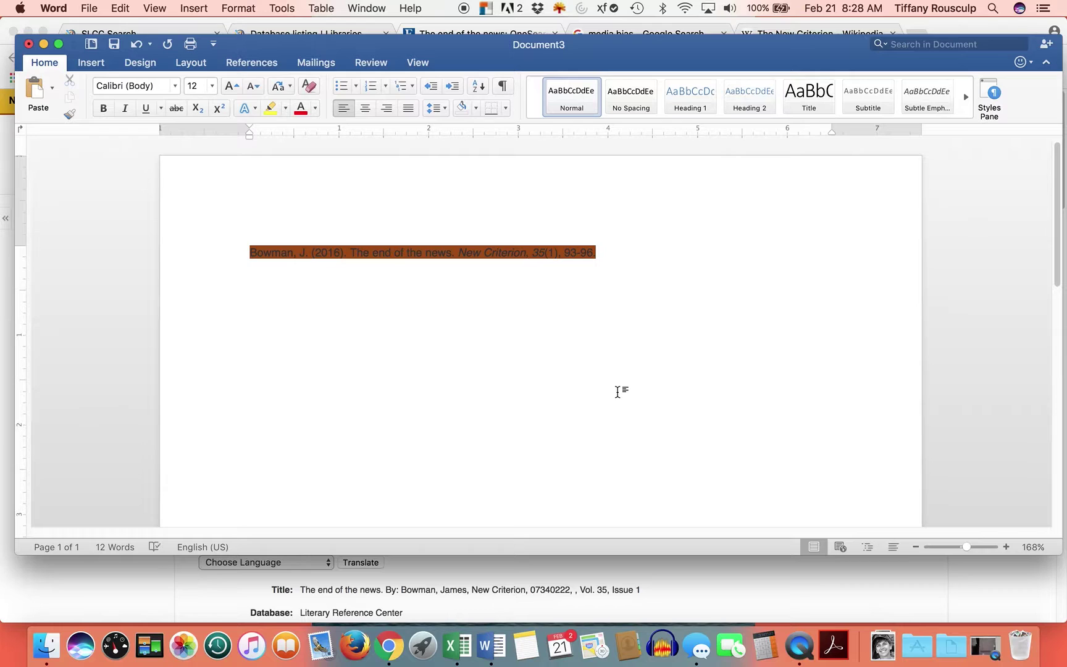
right_click(308, 250)
click(342, 304)
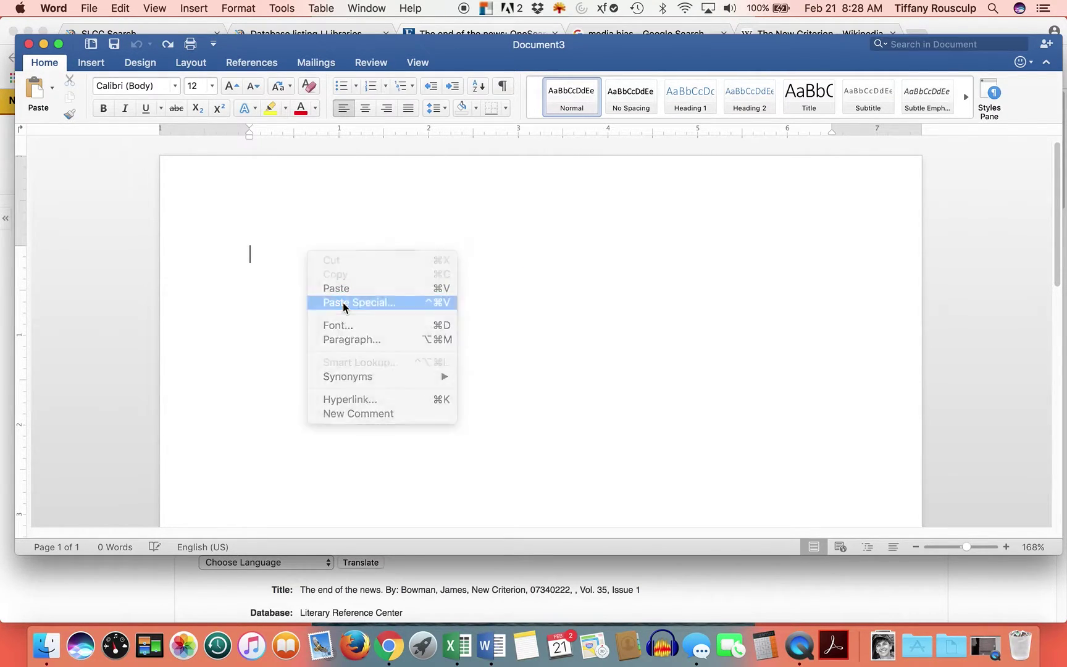
click(373, 213)
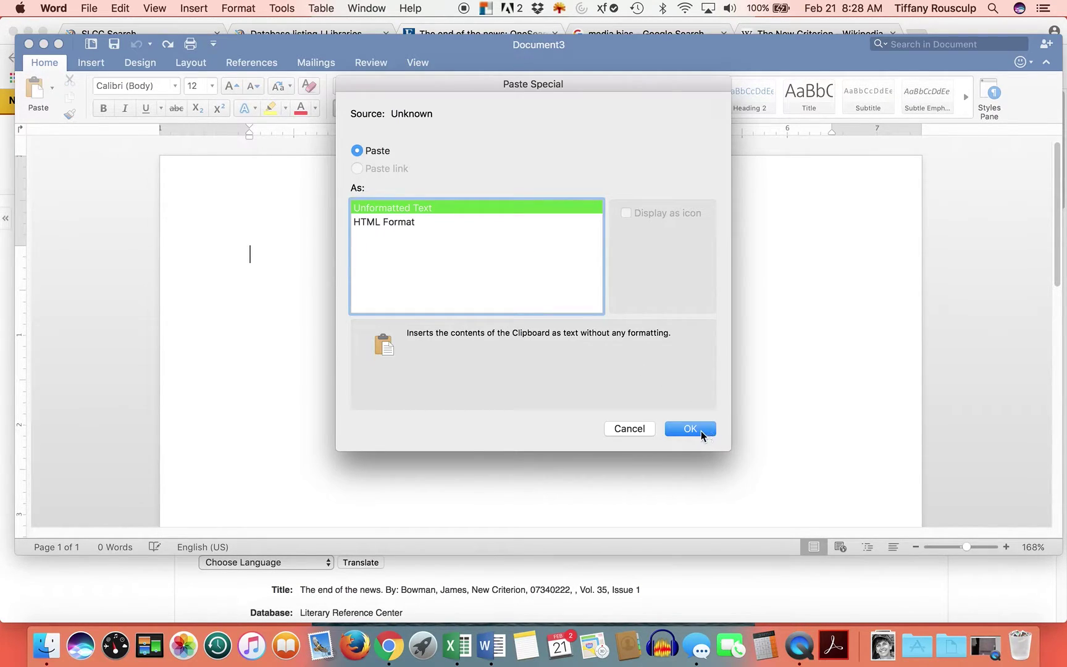
click(702, 429)
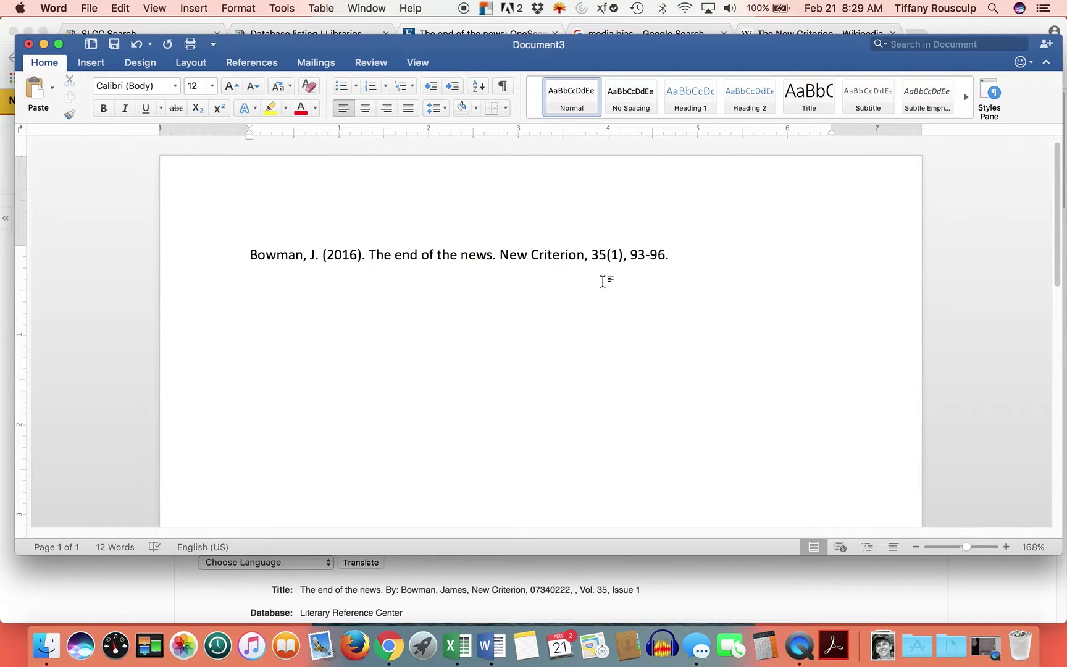
- Italicize the journal title New Criterion in the citation, checking it against the browser version
key(super+Tab)
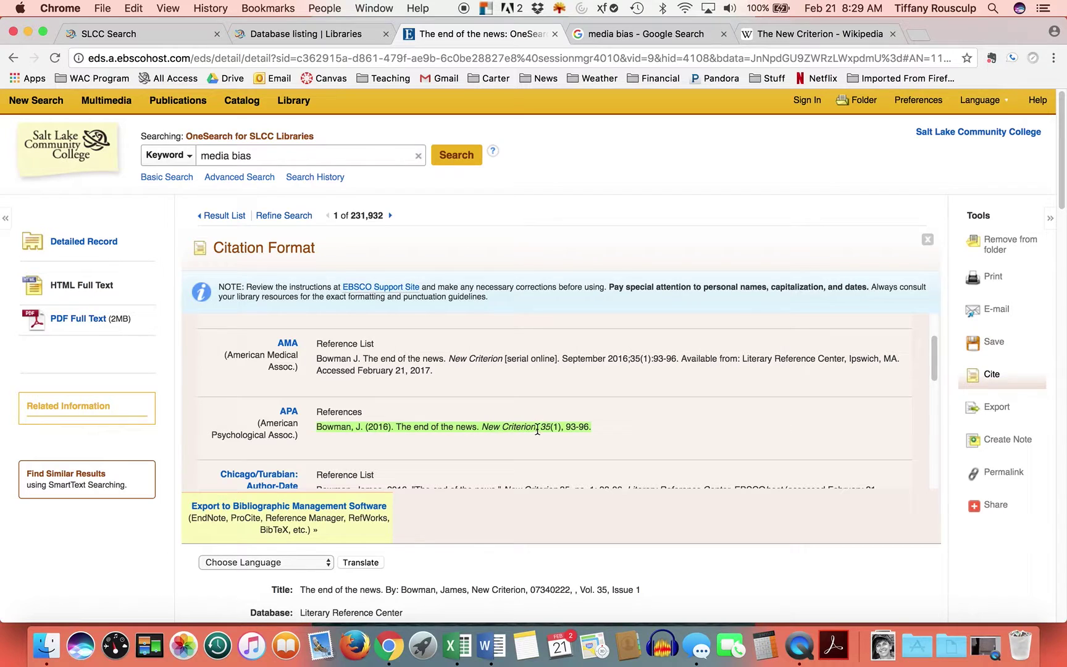
click(486, 426)
drag(488, 426, 530, 424)
key(super+Tab)
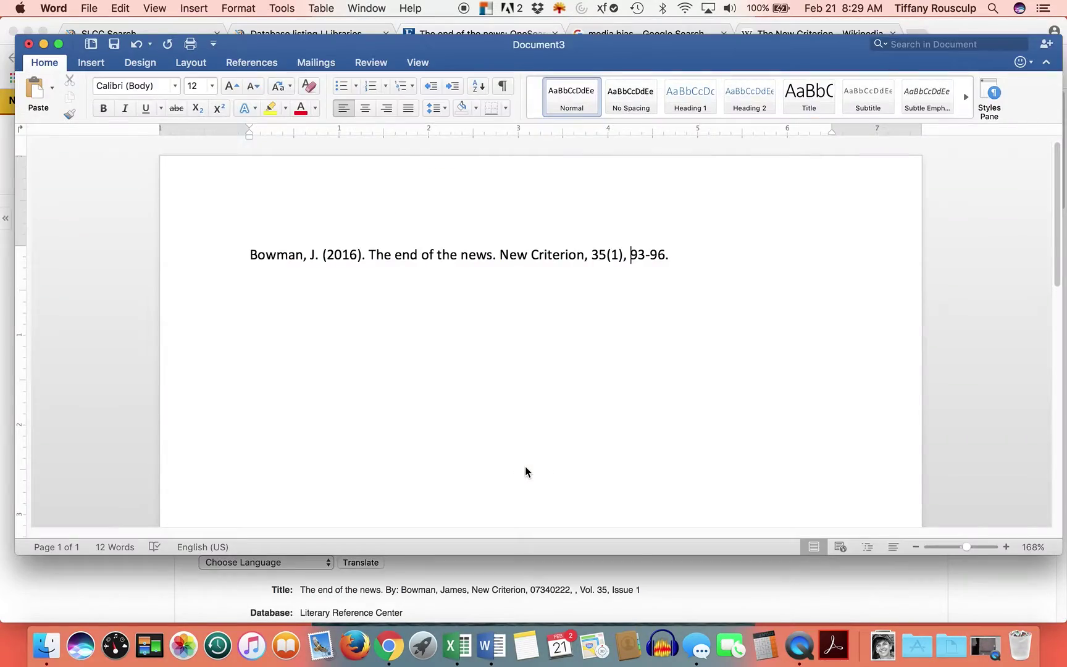
drag(499, 257, 564, 257)
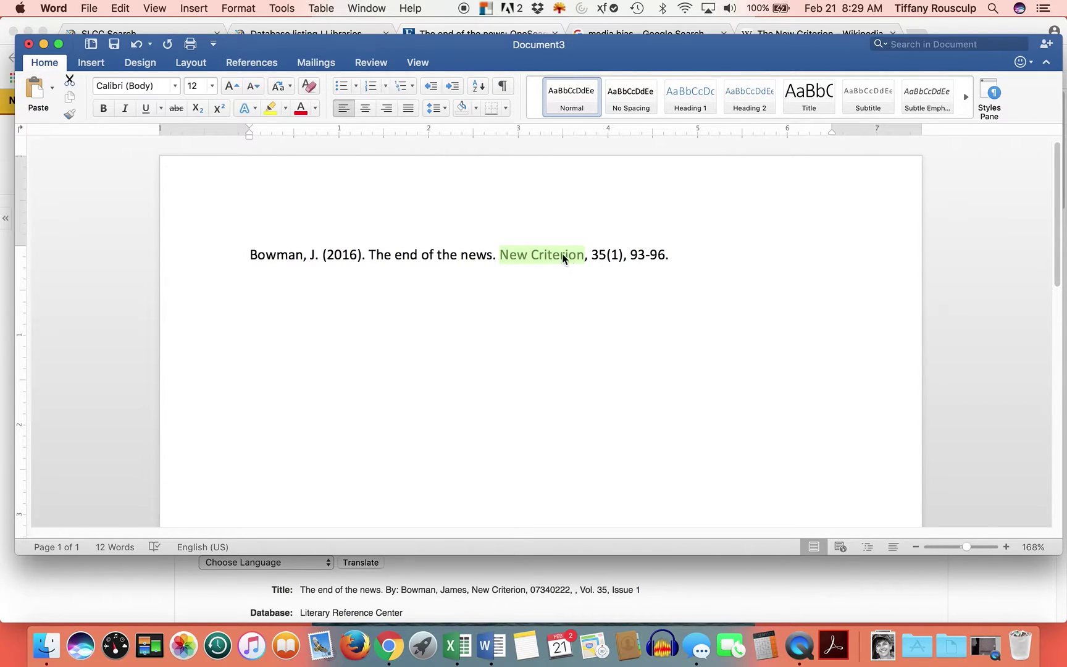
click(125, 108)
click(667, 354)
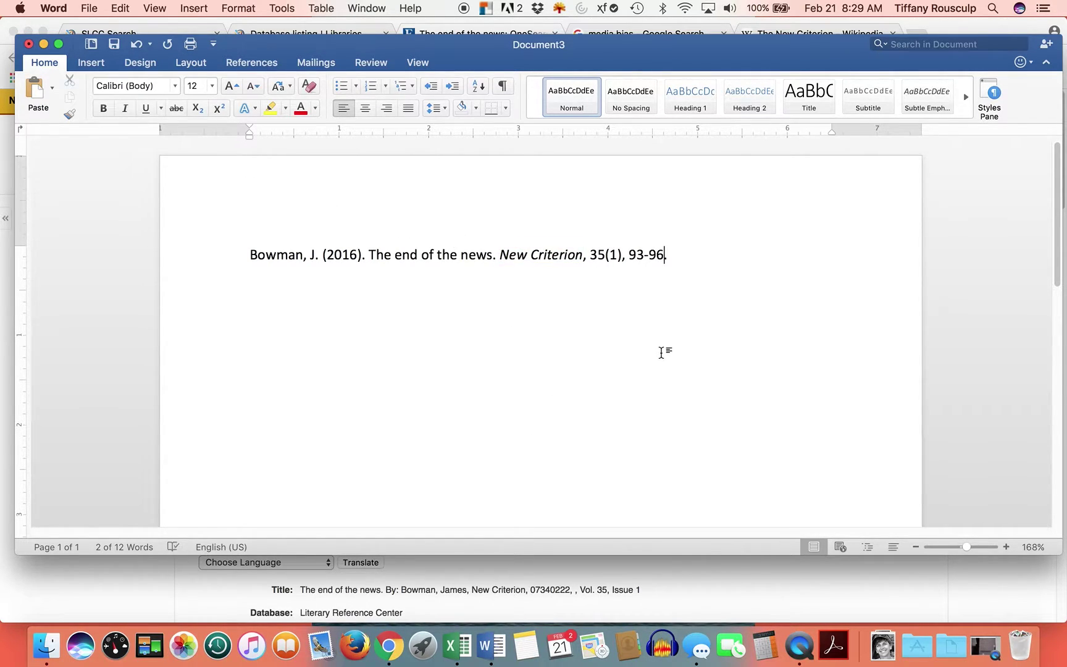
key(super+Tab)
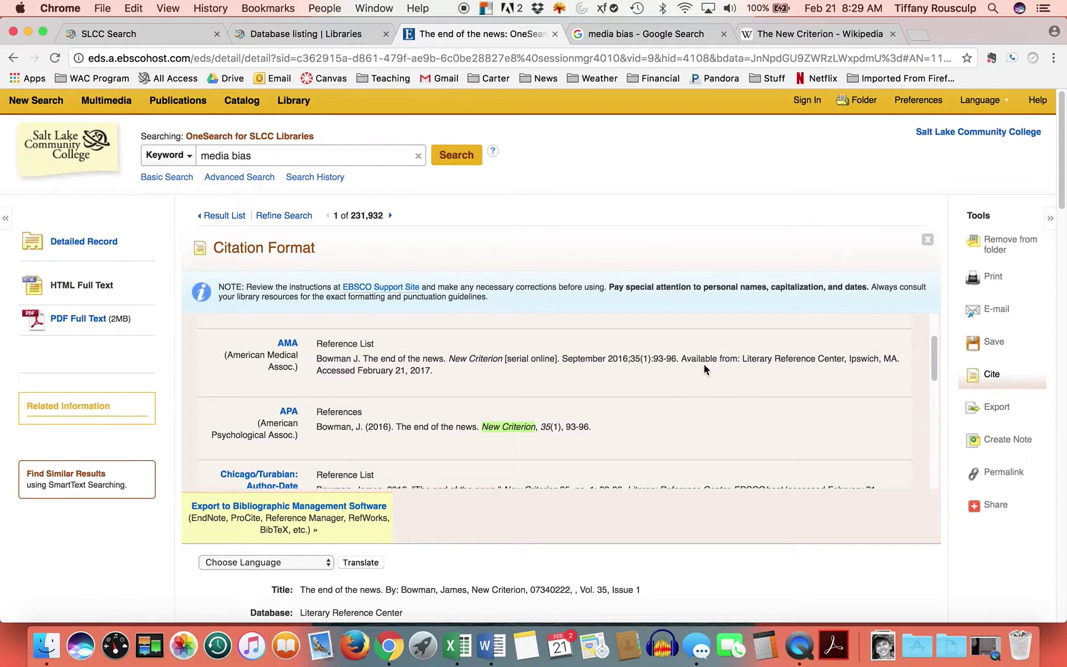
- Open the emailed 'Article on News Media' message in Mail and review its APA reference and PDF attachment
click(12, 58)
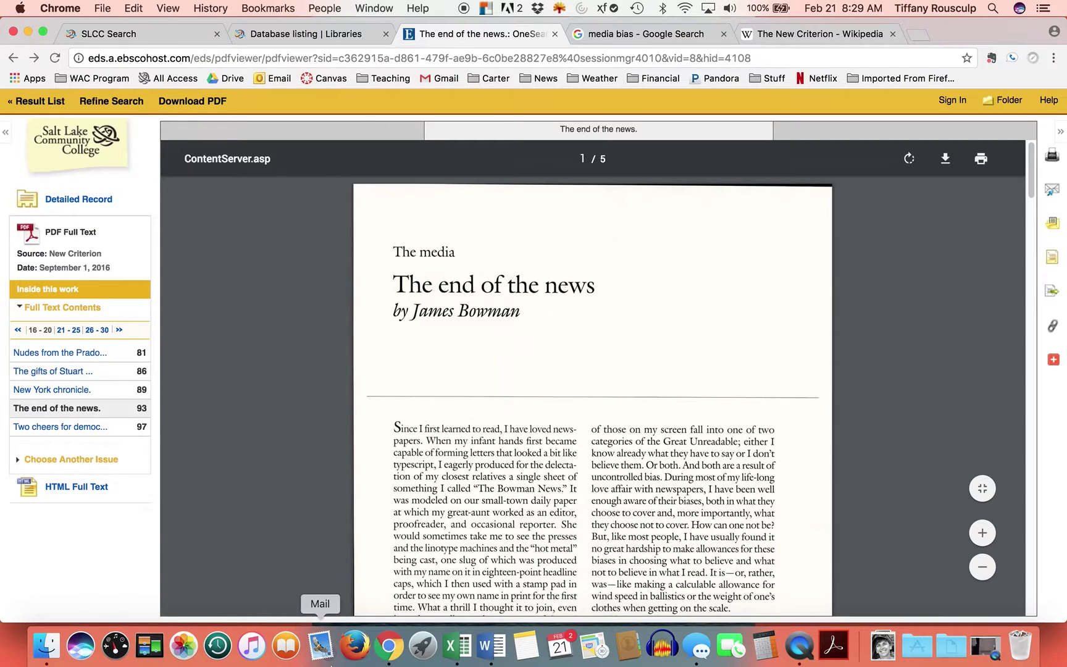
click(324, 647)
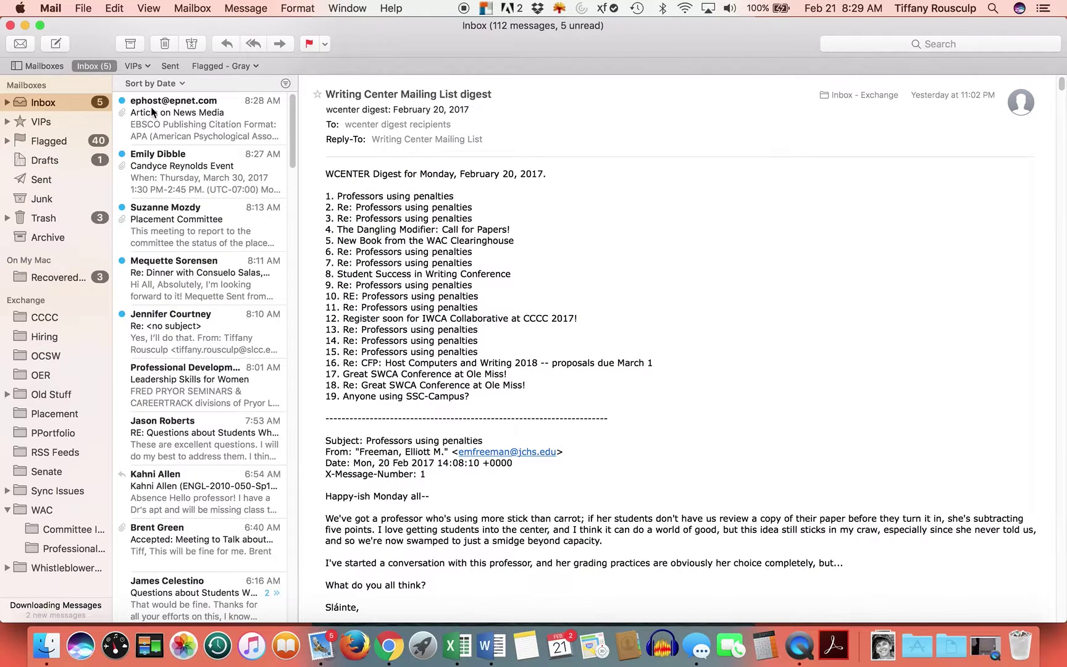
click(166, 116)
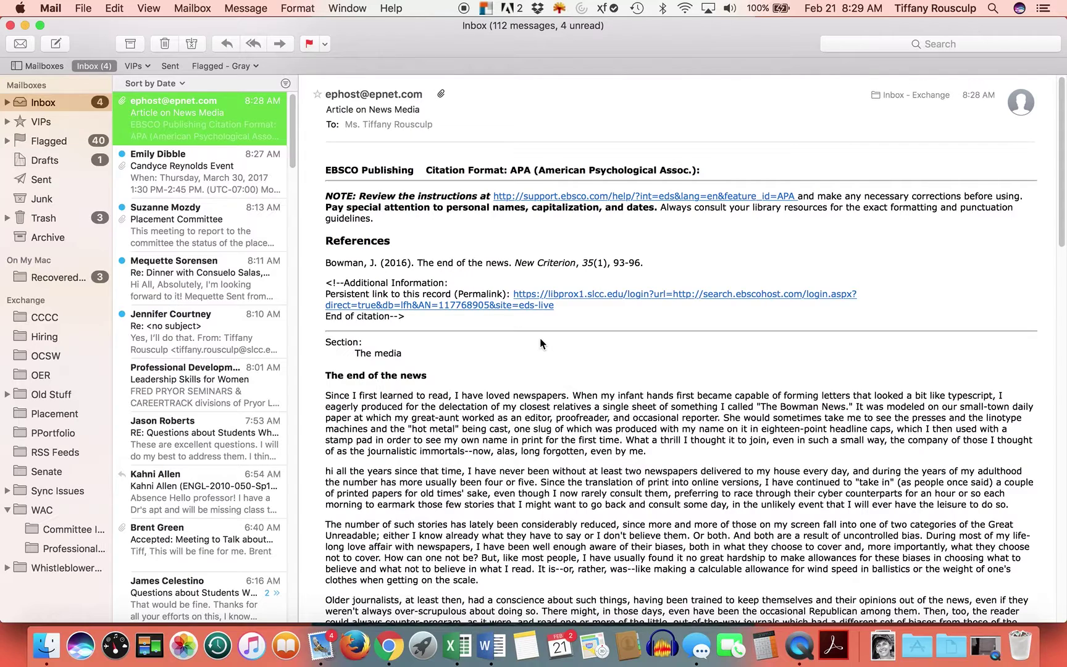
drag(327, 264, 663, 262)
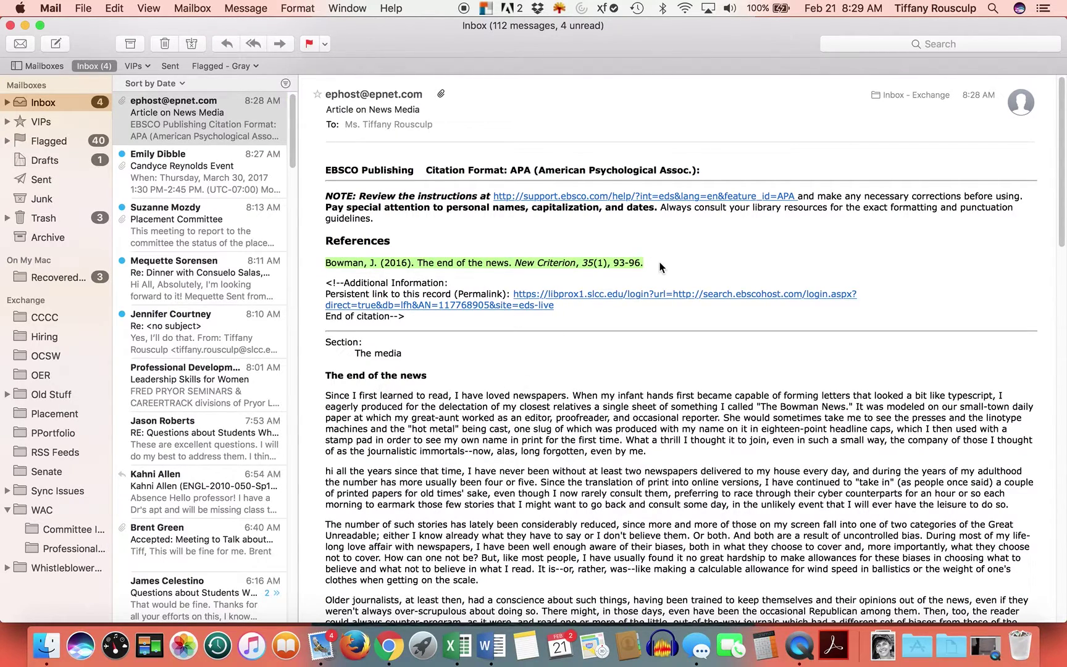
scroll(582, 287, down, 15)
scroll(581, 288, down, 10)
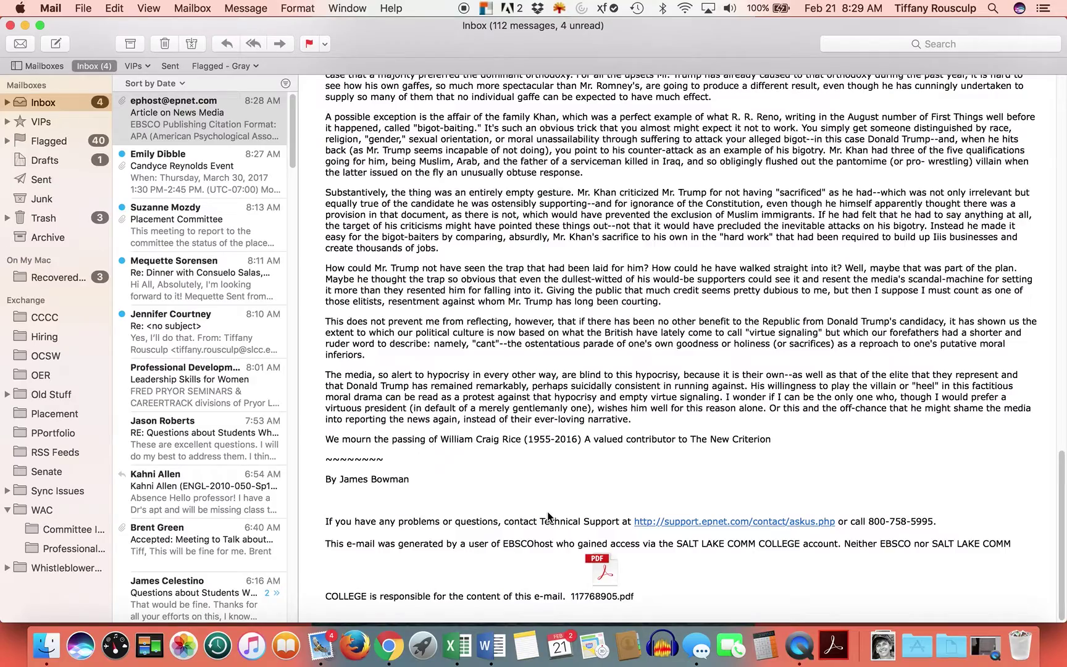
scroll(546, 511, up, 20)
key(super+Tab)
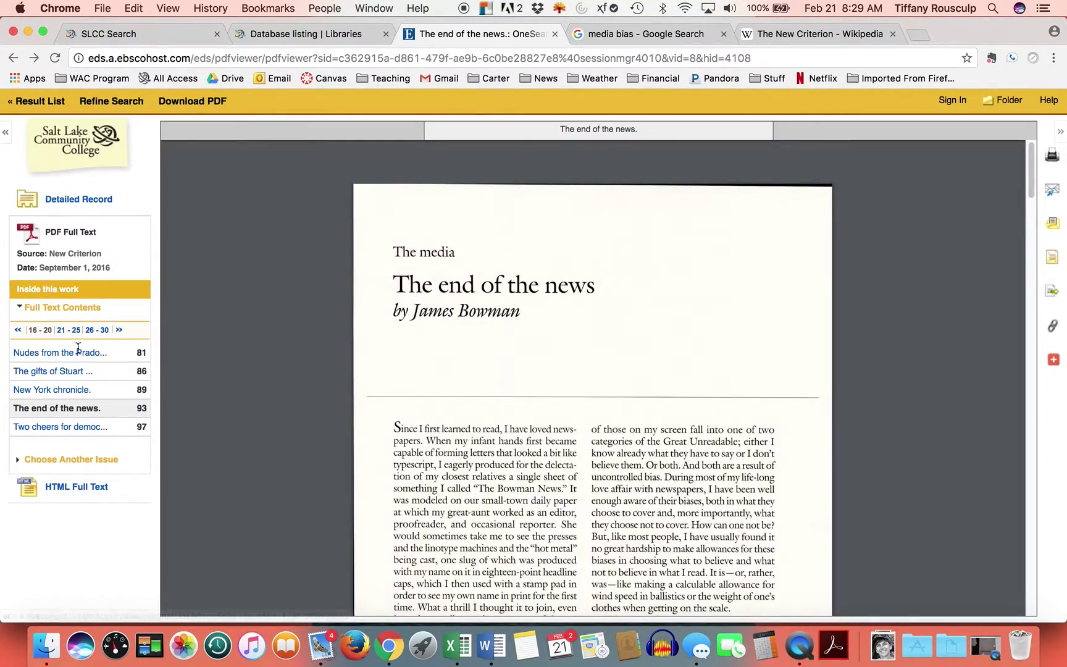
- Go back from the article to the 'media bias' result list of 231,932 items and scroll through it
click(102, 491)
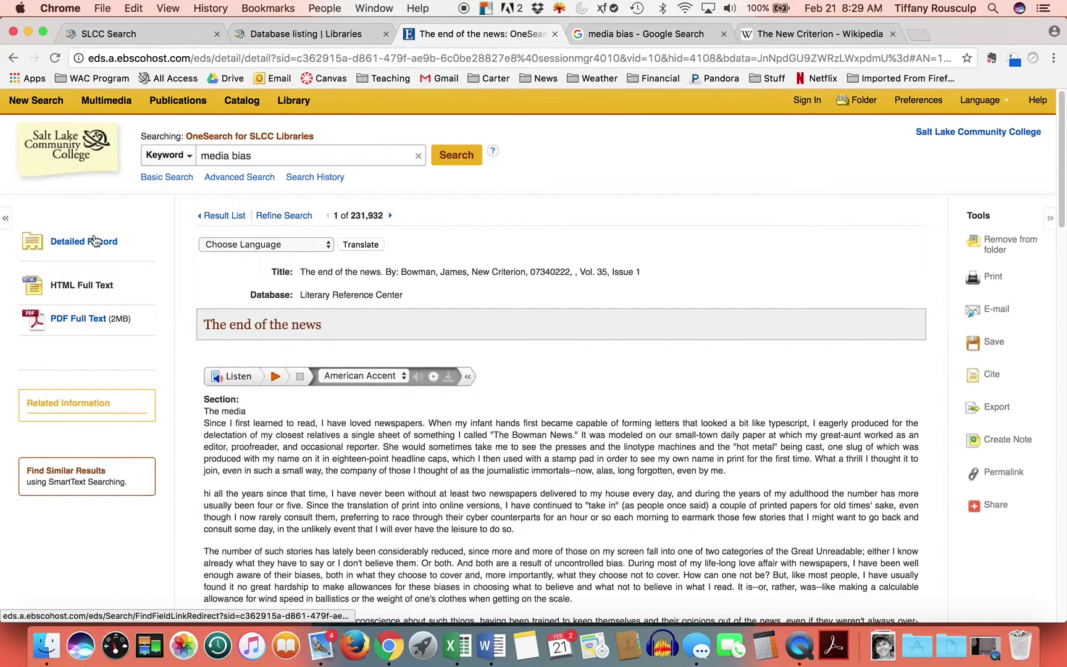
click(13, 58)
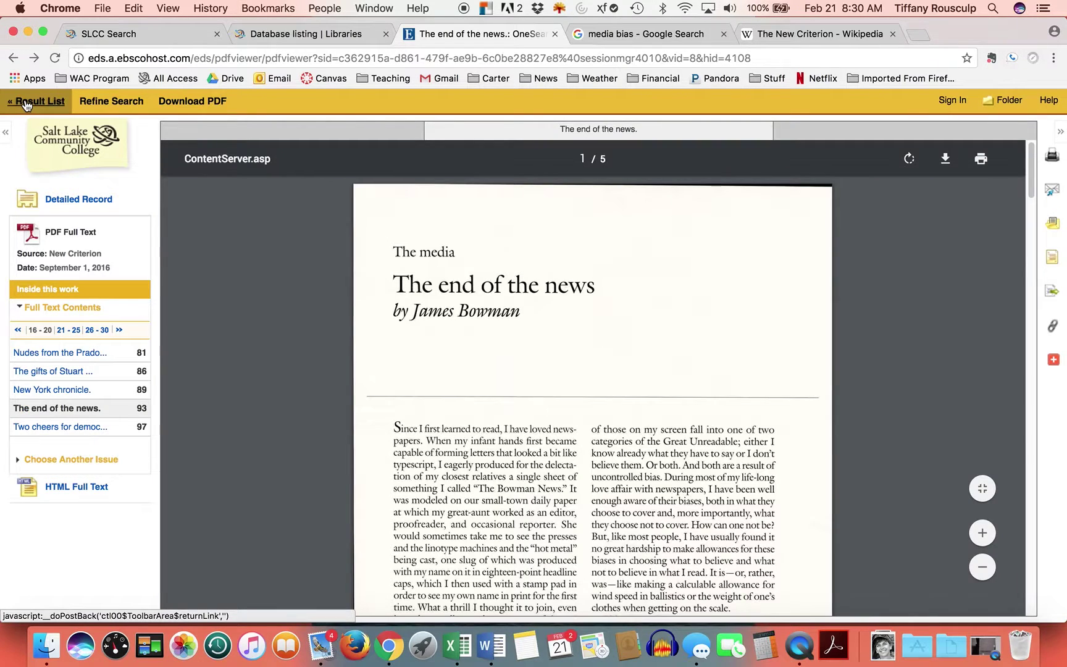
click(26, 102)
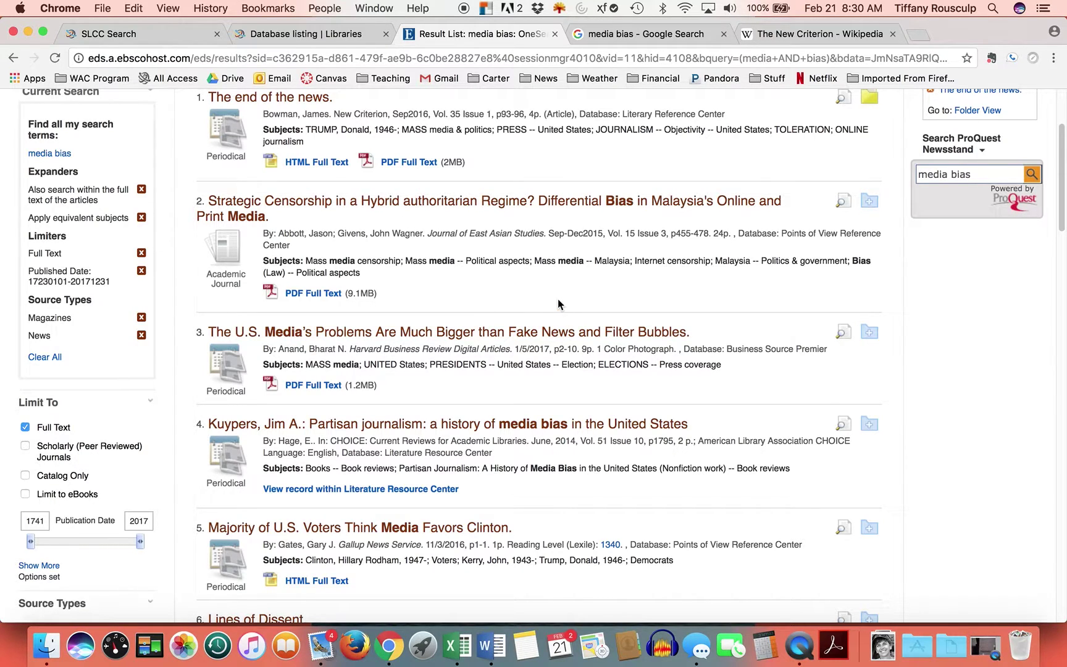
scroll(520, 321, up, 5)
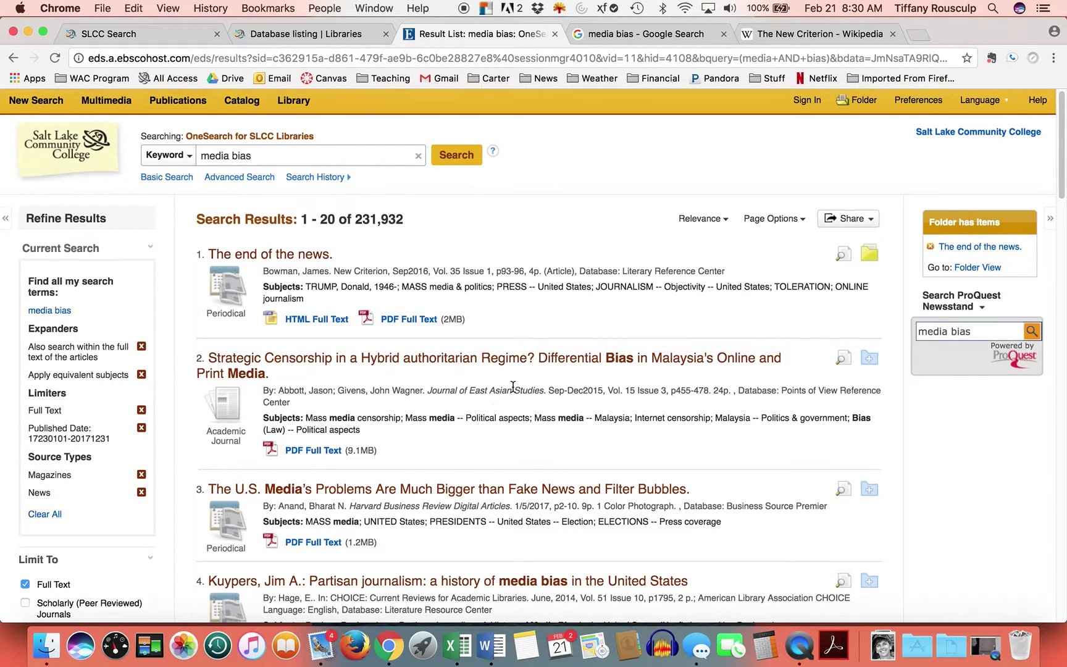
scroll(503, 393, down, 1)
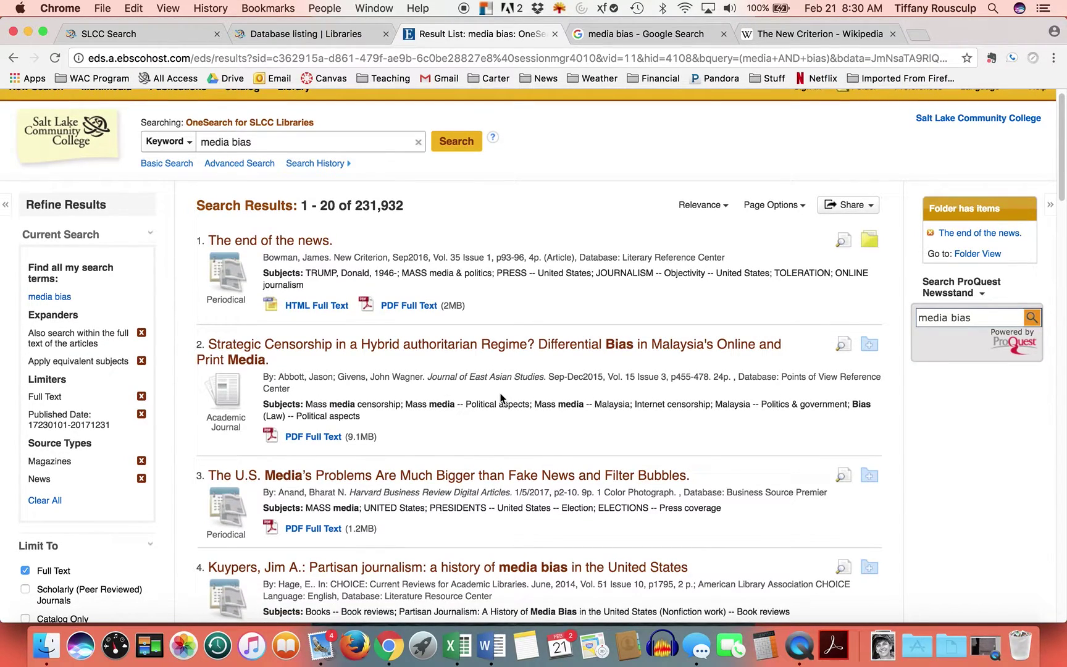
scroll(500, 397, down, 2)
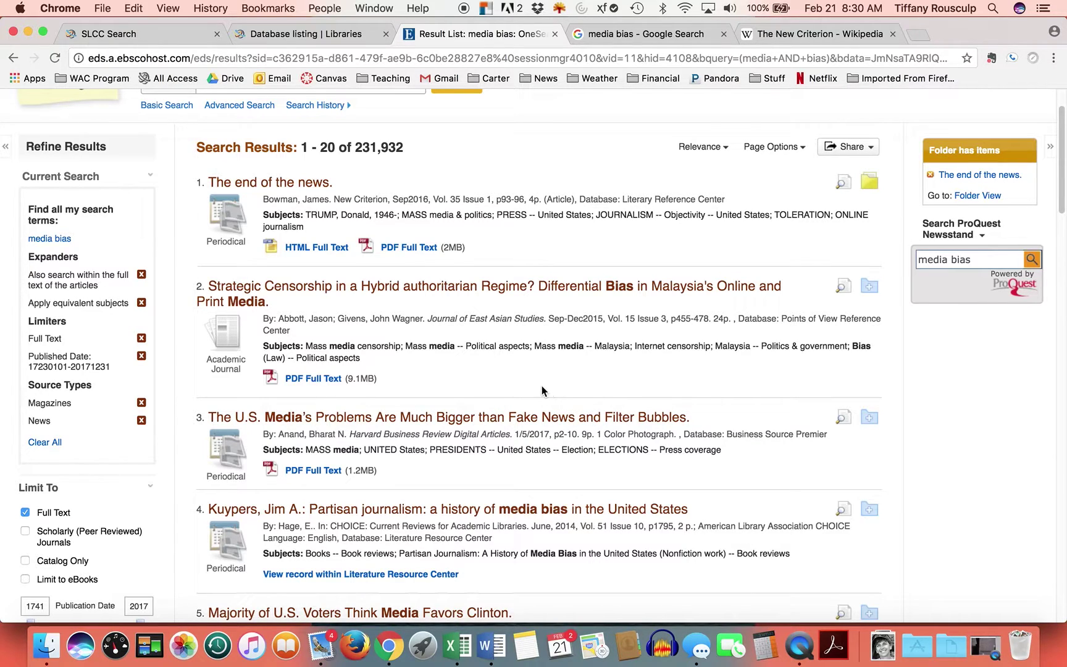
scroll(538, 387, down, 1)
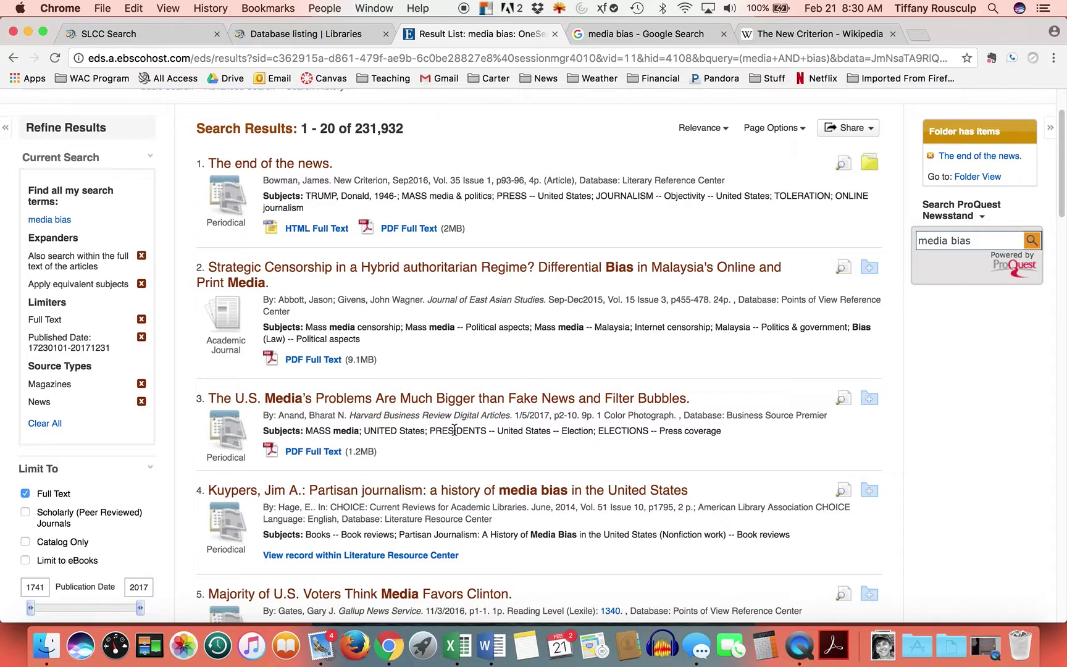
- Open The U.S. Media's Problems record and start an e-mail of it with APA citation format
click(416, 400)
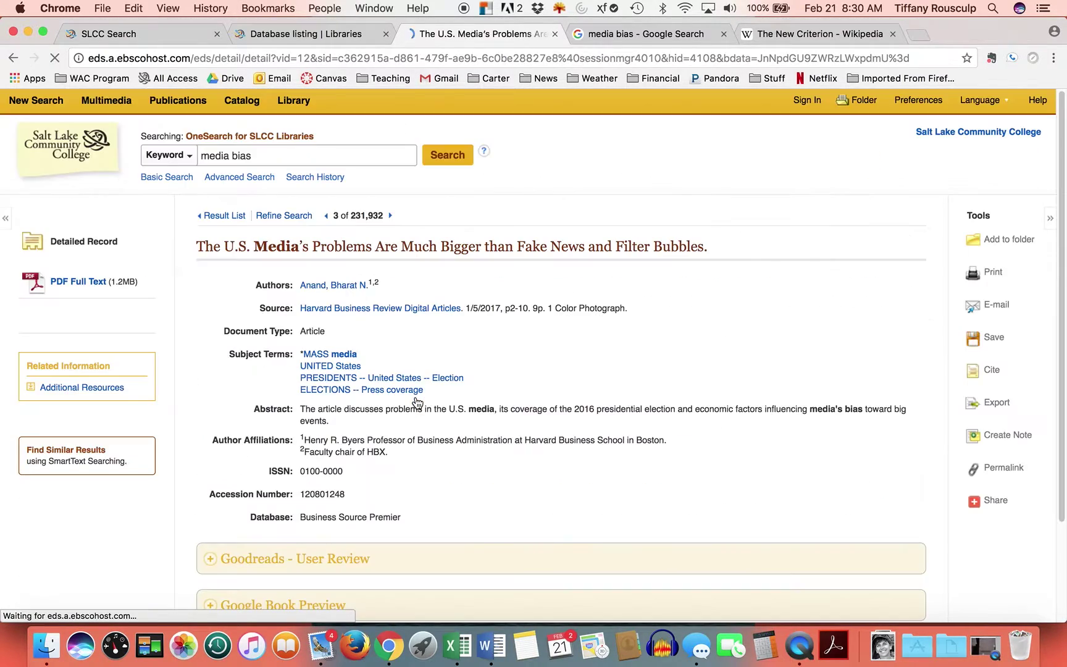
drag(306, 416, 330, 423)
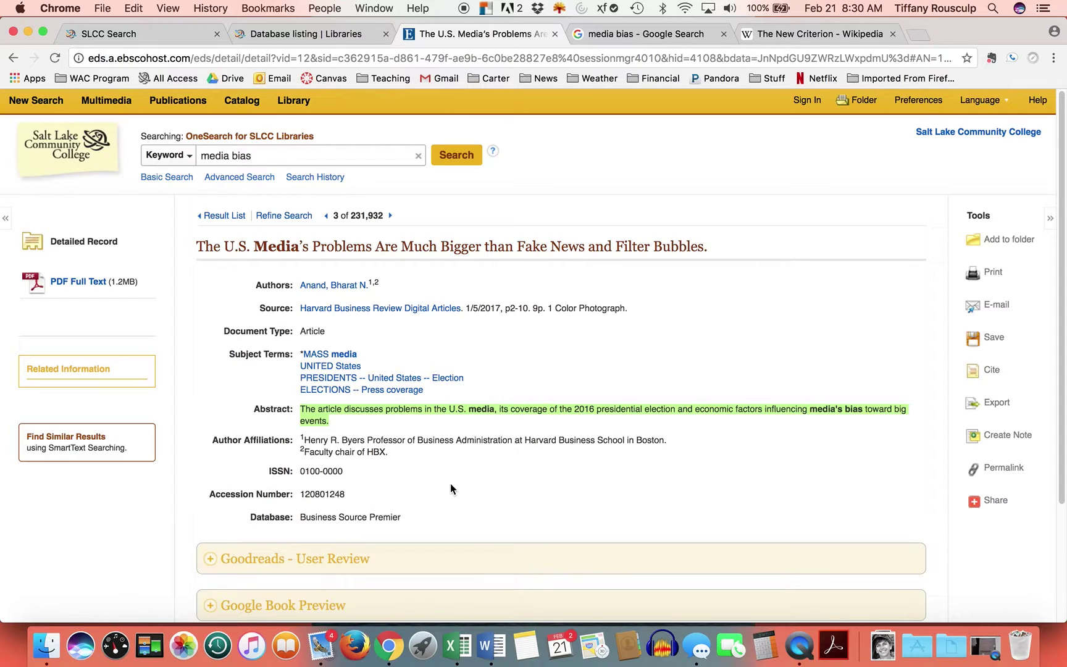
click(992, 307)
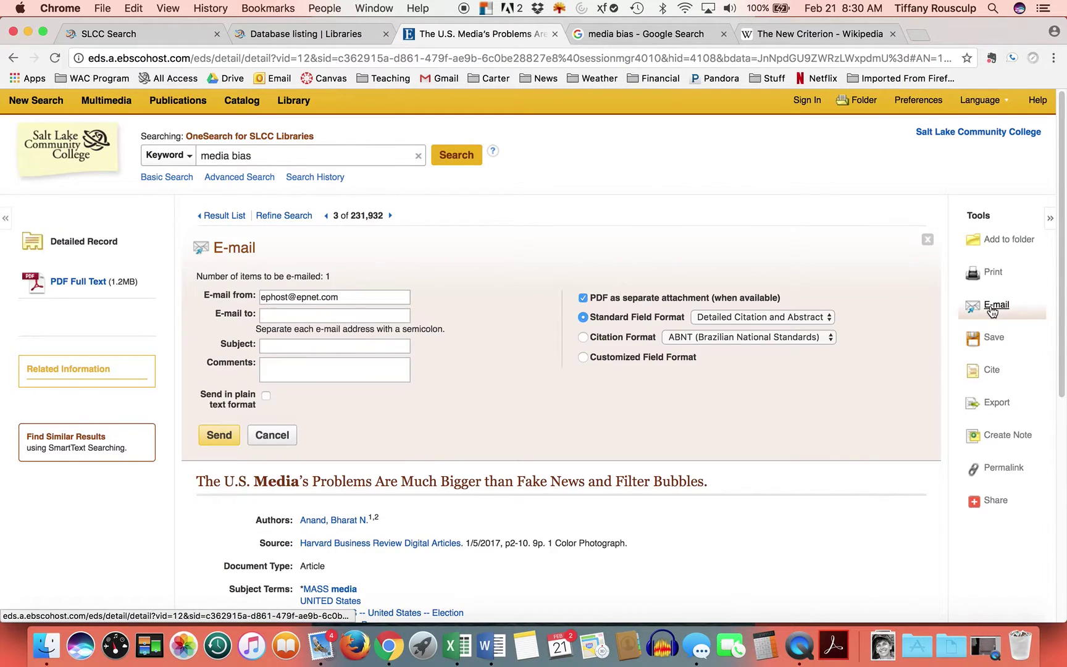
click(828, 336)
click(803, 364)
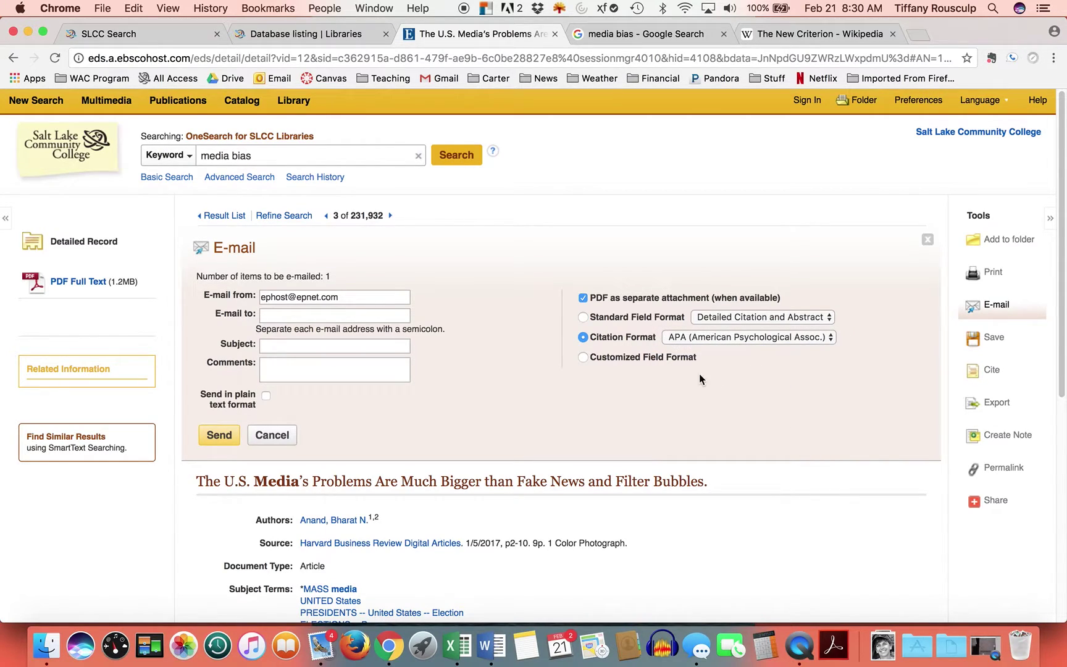
- Send the record to the user's own e-mail address and return to the results list
click(291, 314)
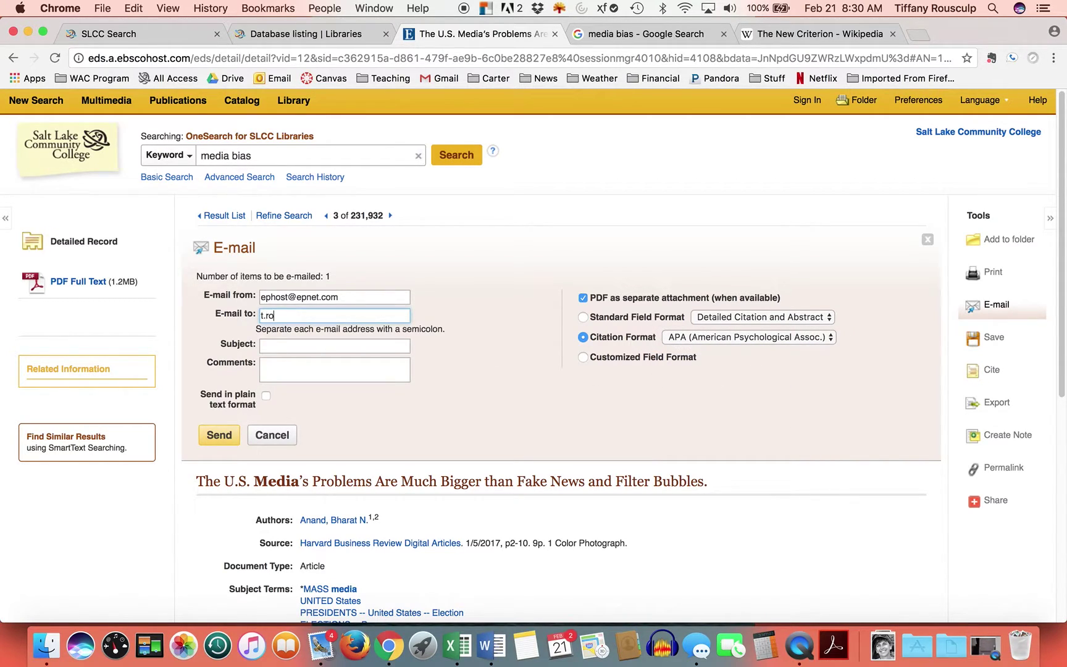
click(217, 435)
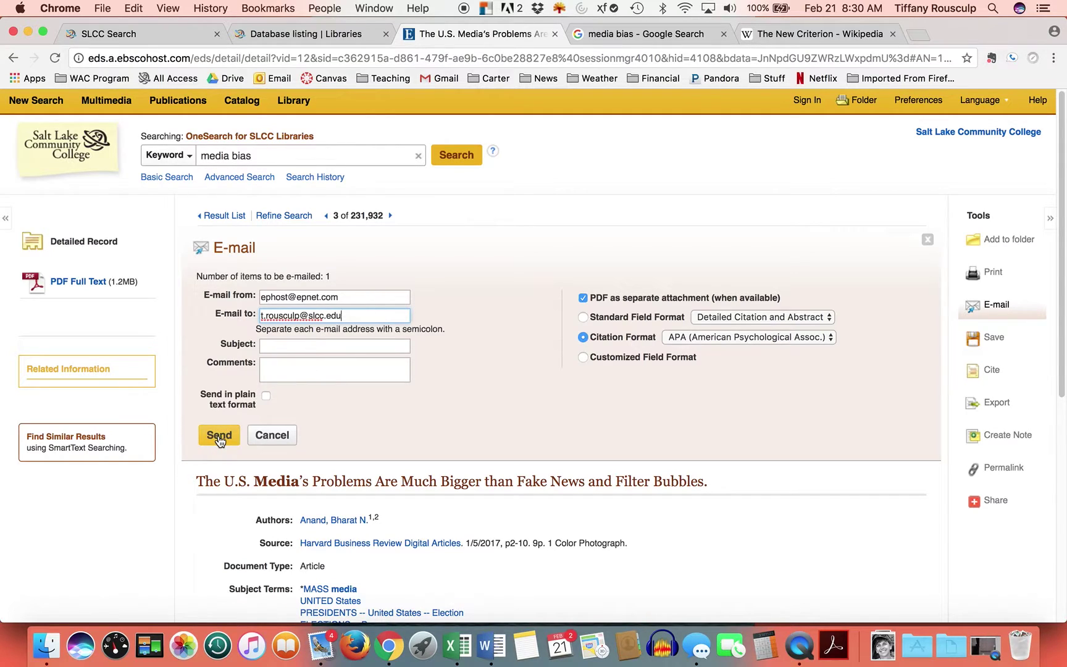
click(553, 391)
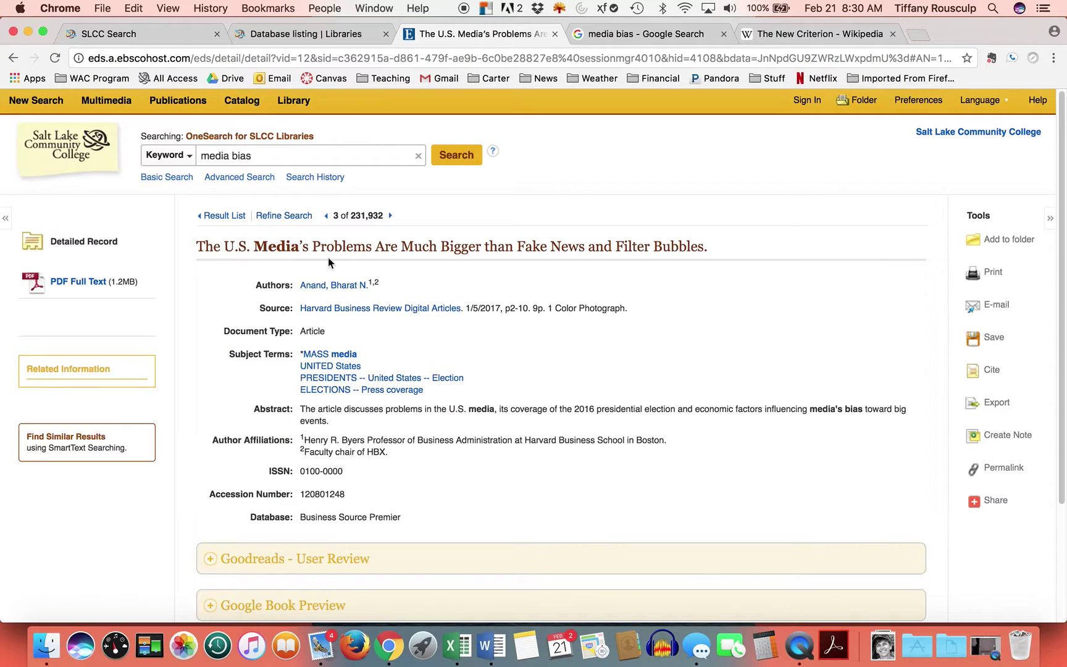
click(13, 58)
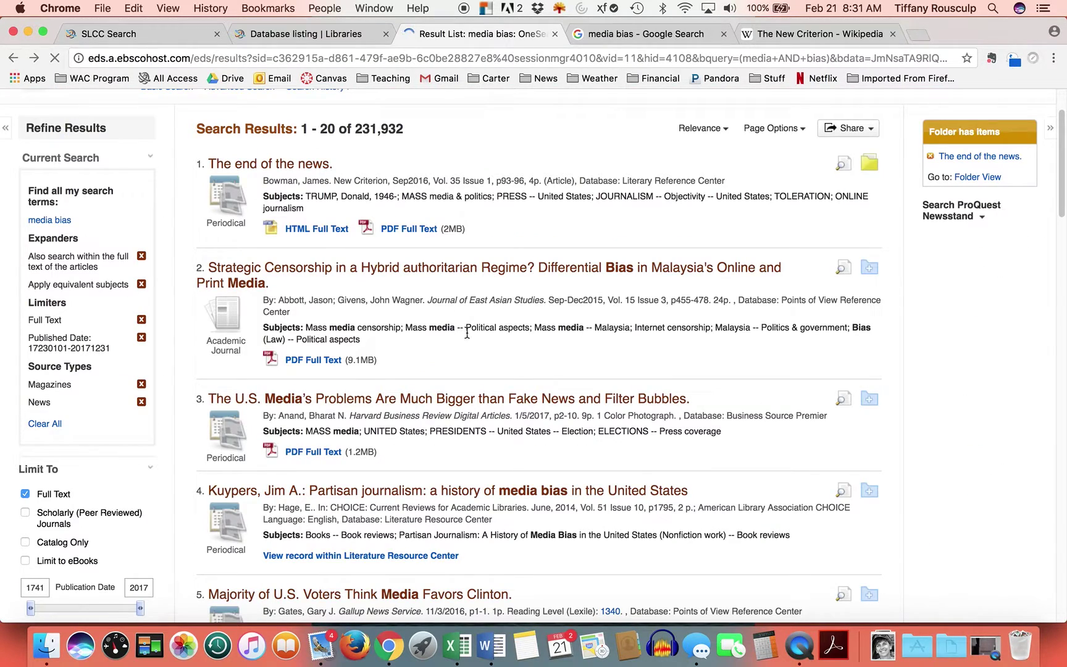
scroll(510, 372, down, 1)
scroll(508, 371, down, 3)
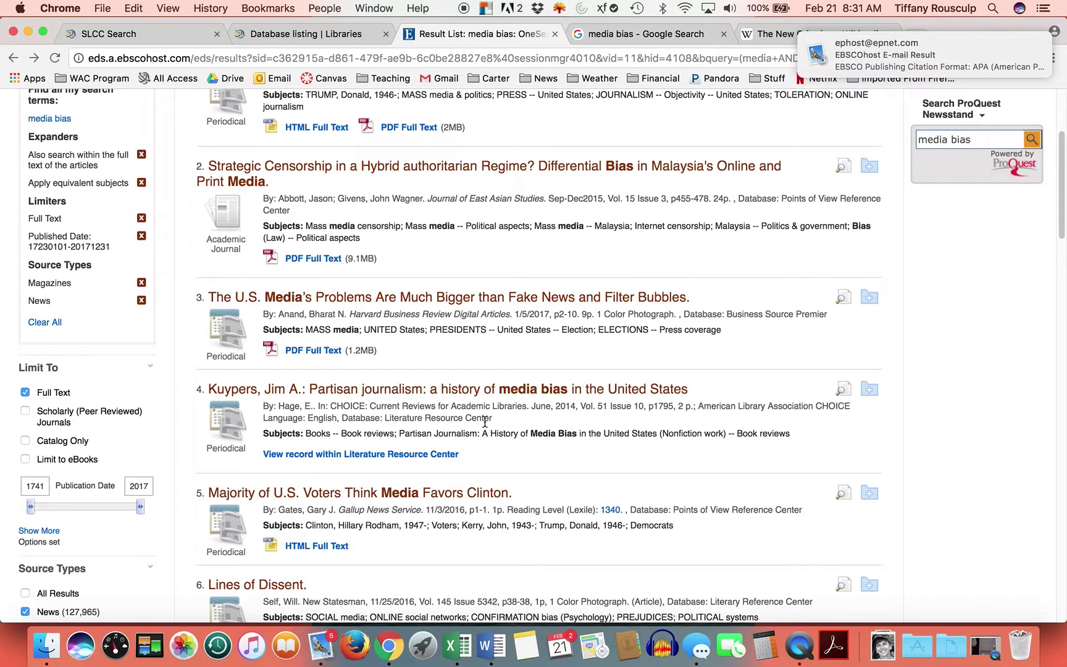
click(408, 390)
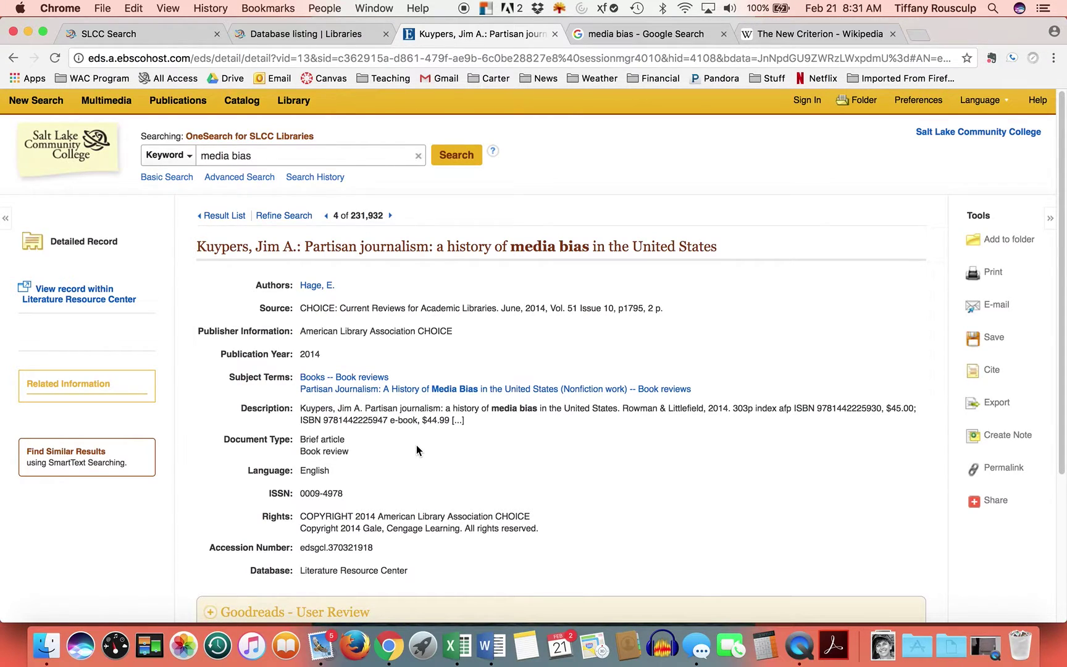
scroll(416, 445, down, 3)
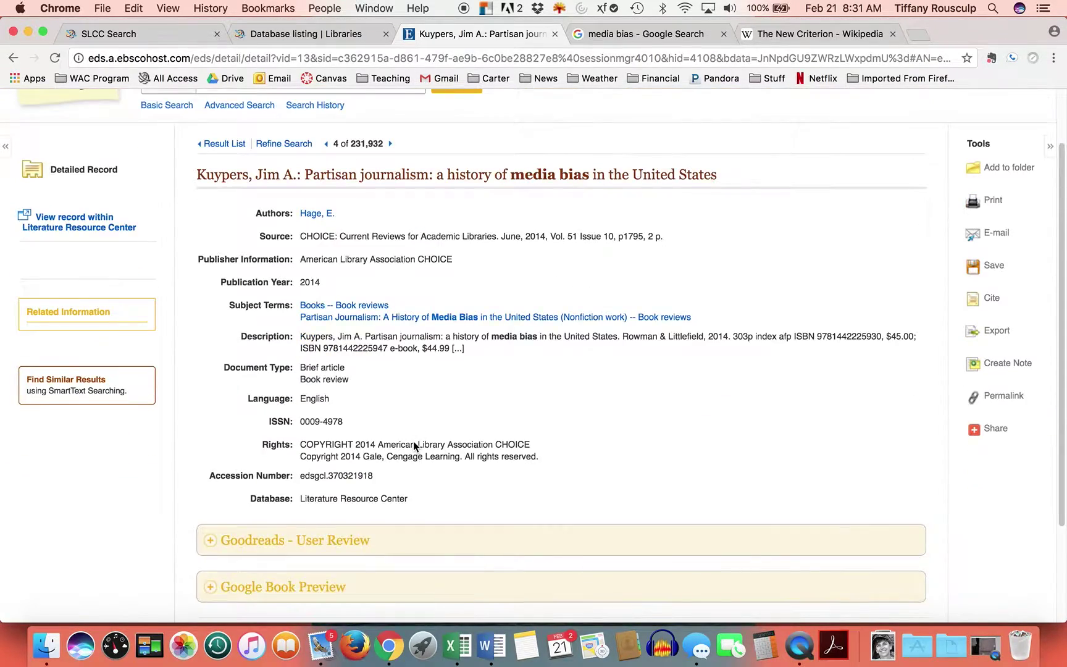
scroll(413, 440, down, 3)
scroll(413, 441, up, 5)
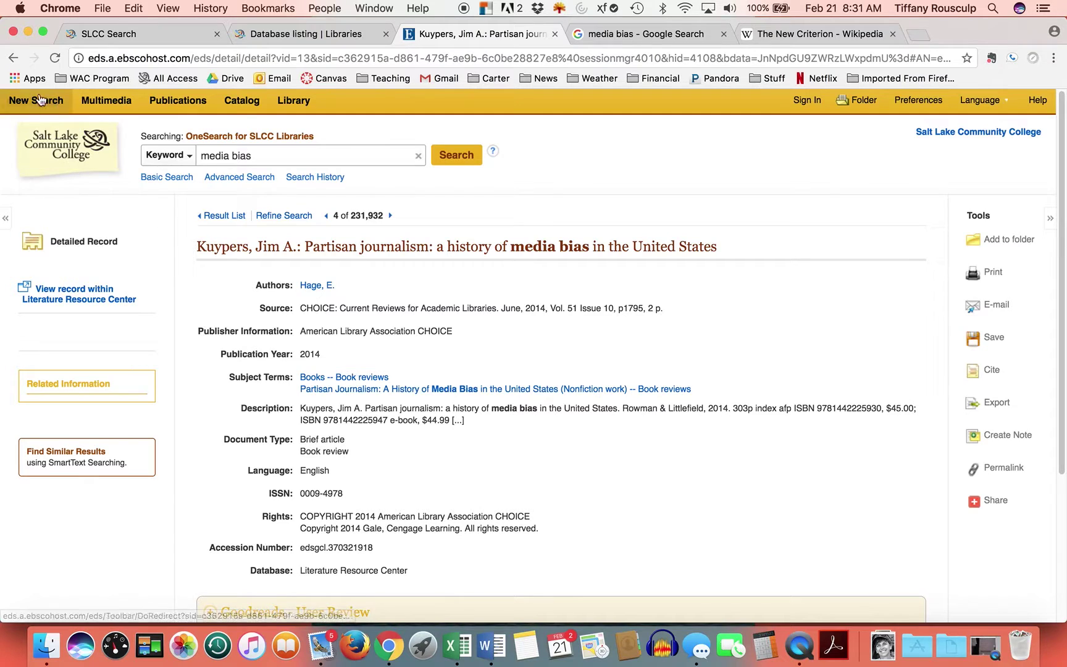
click(13, 58)
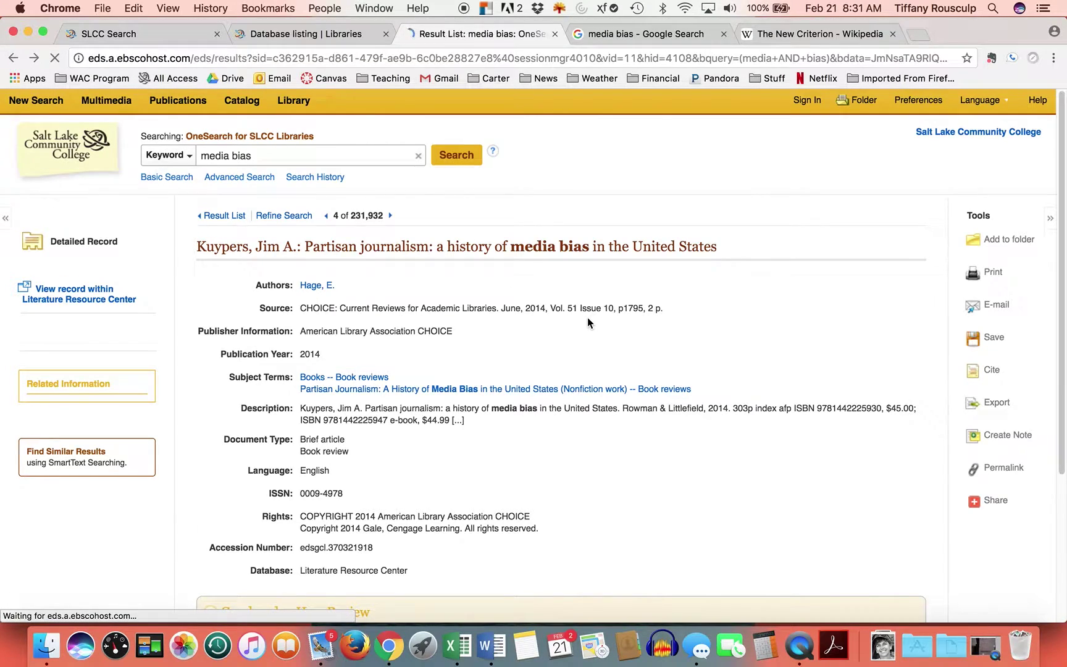
scroll(524, 444, down, 3)
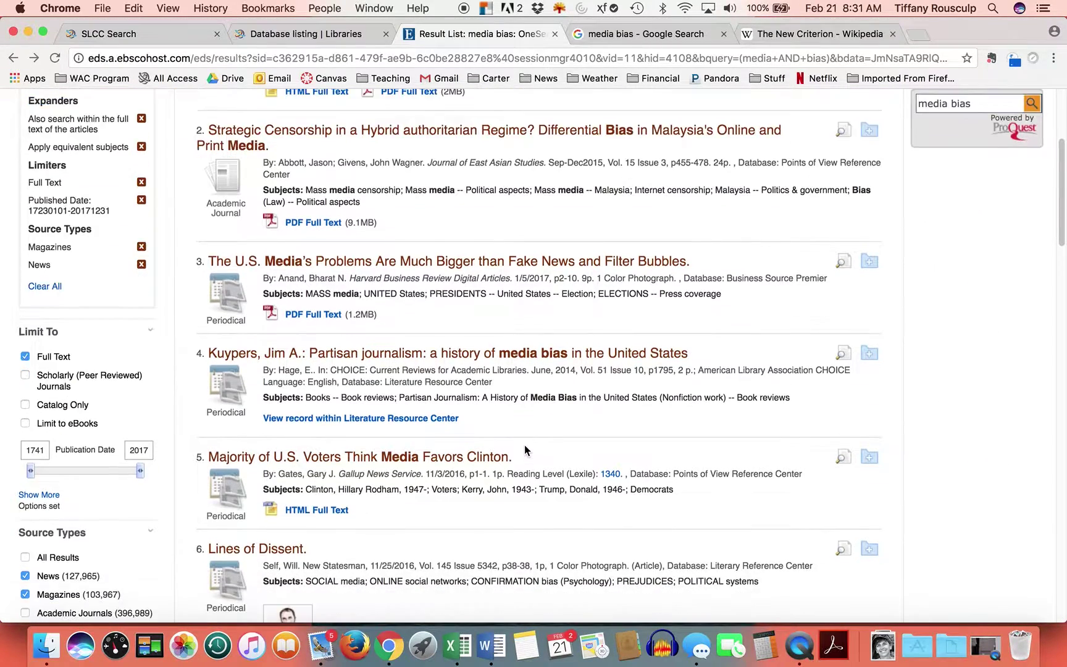
scroll(524, 444, down, 2)
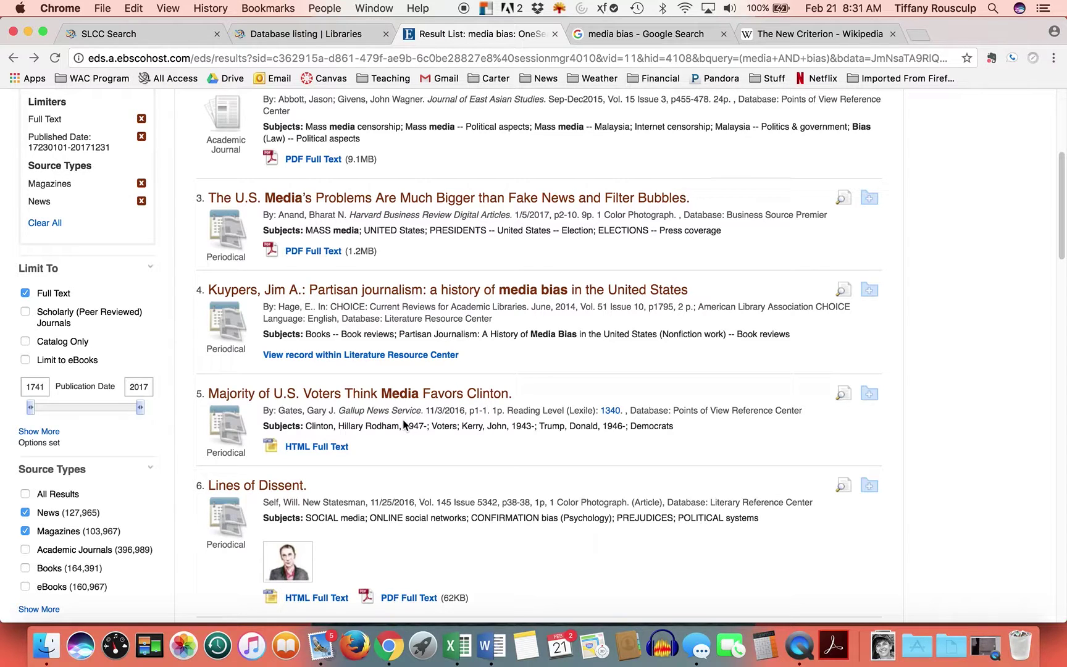
click(367, 396)
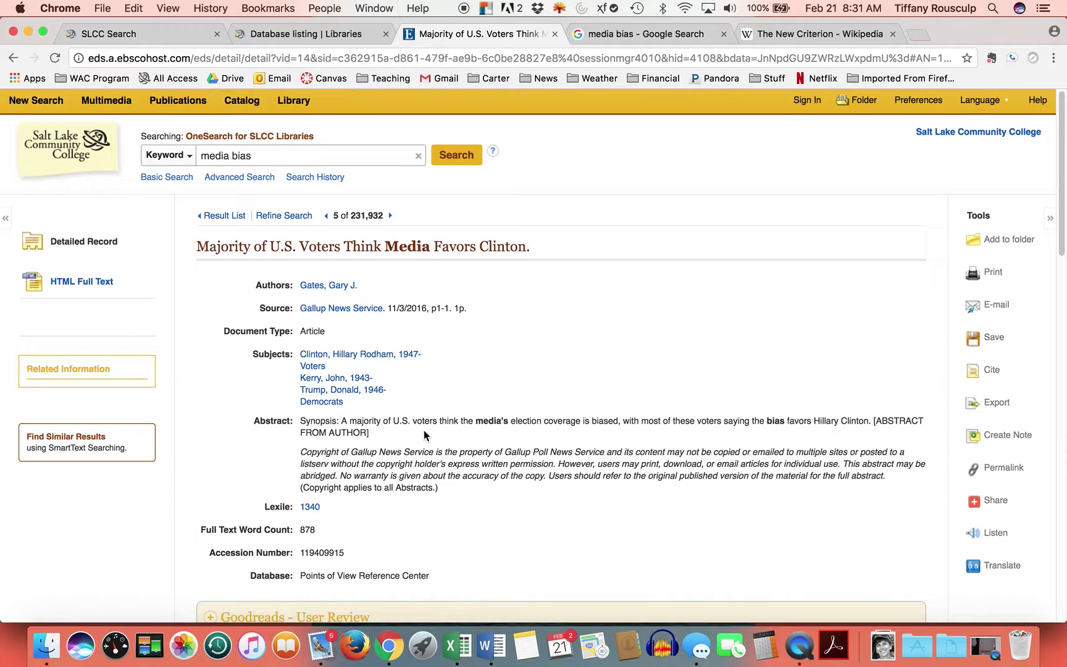
click(13, 58)
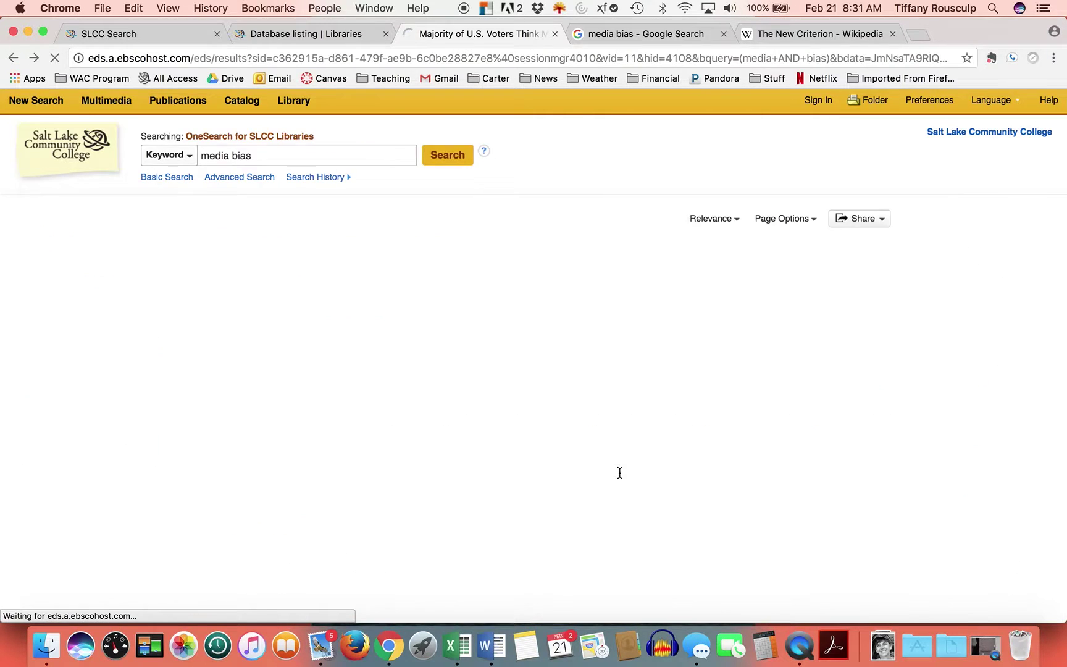
scroll(582, 502, down, 5)
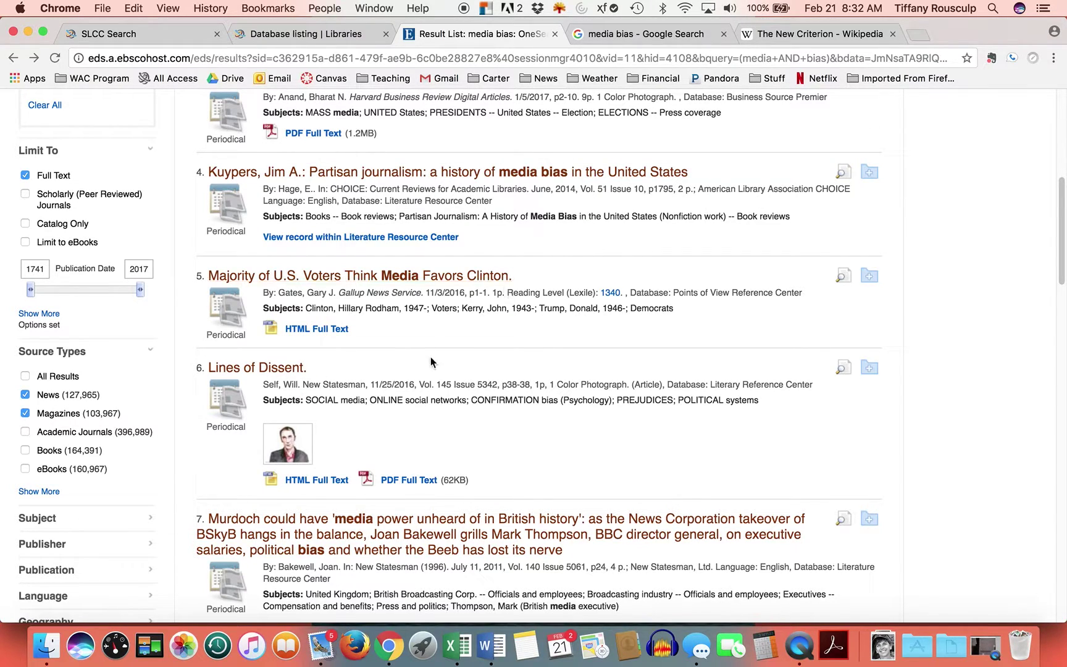
- Search Google for 'new state' from The New Criterion tab and scroll the New Statesman results
click(834, 37)
scroll(379, 224, up, 3)
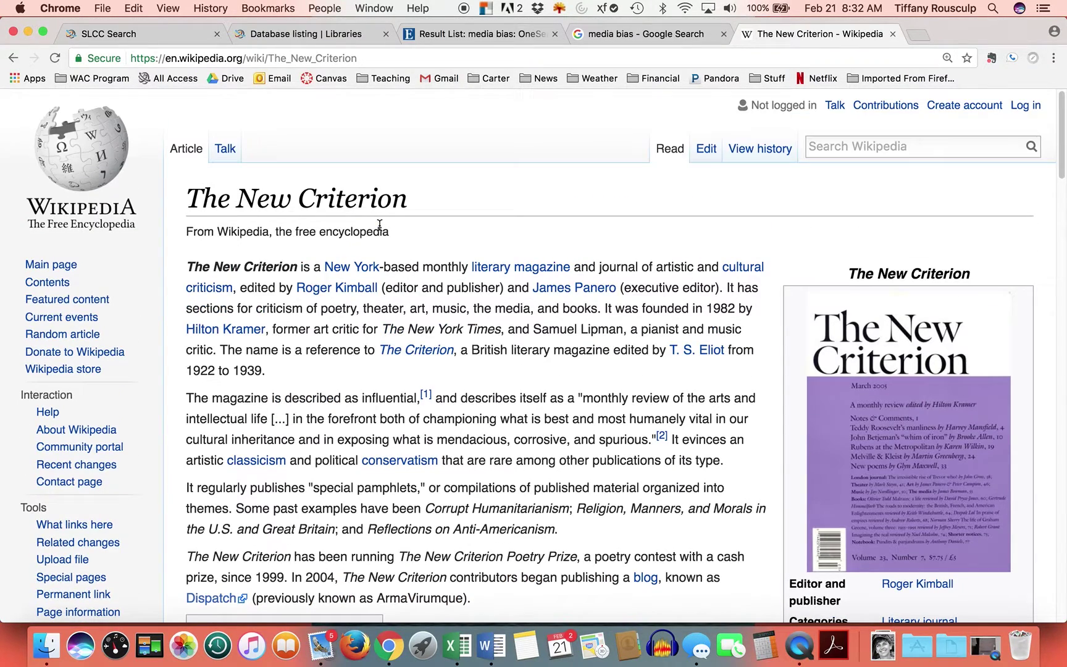
click(280, 58)
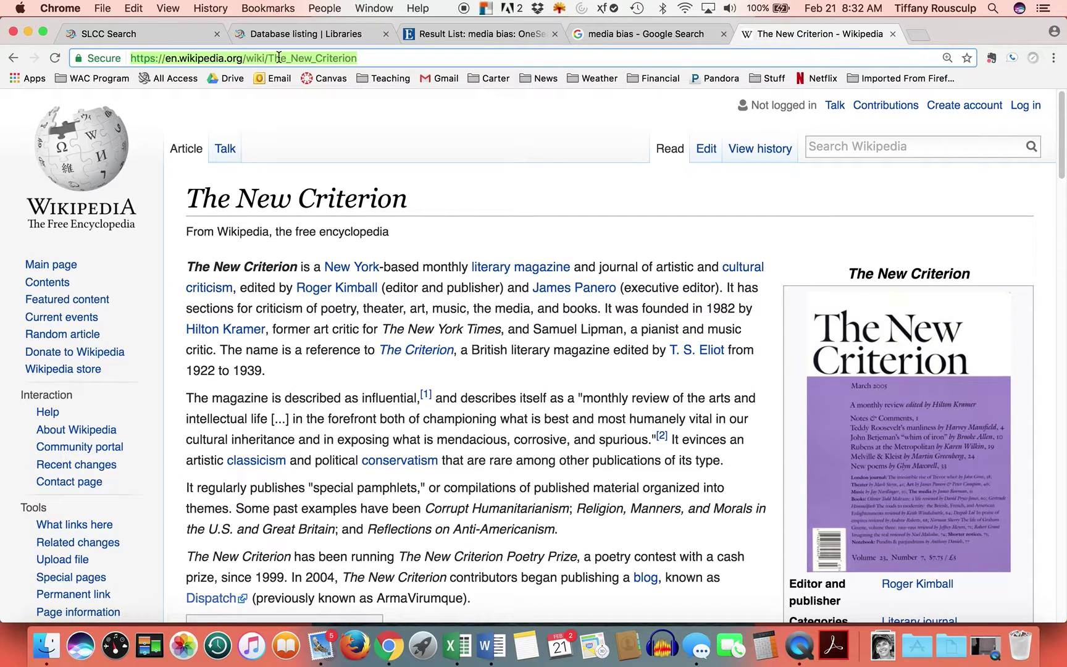
text(new statesman)
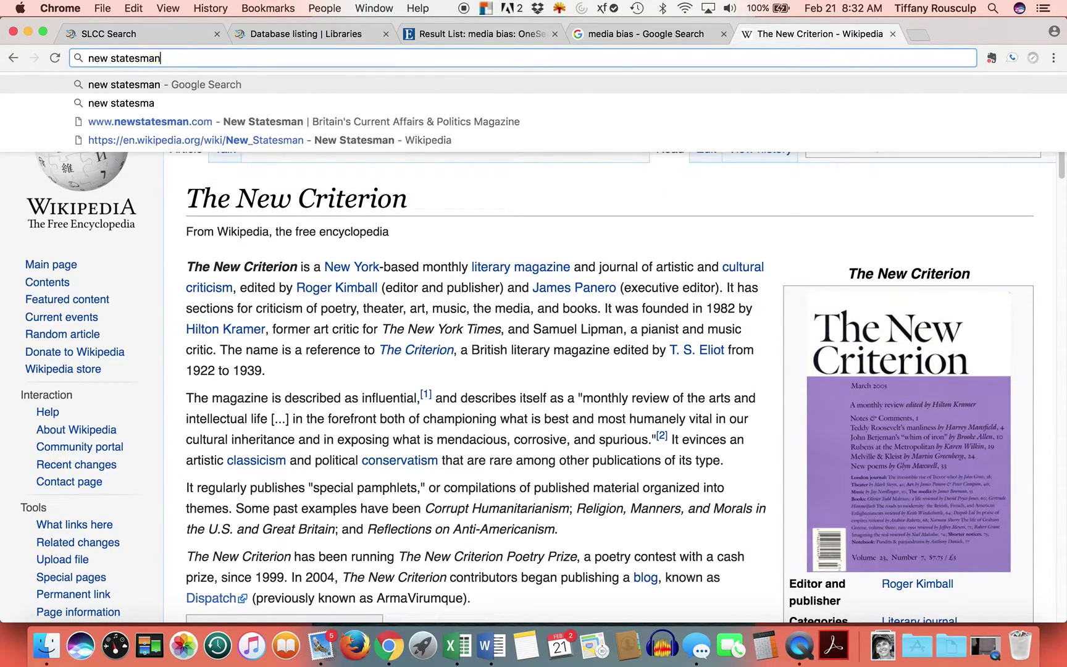
key(Return)
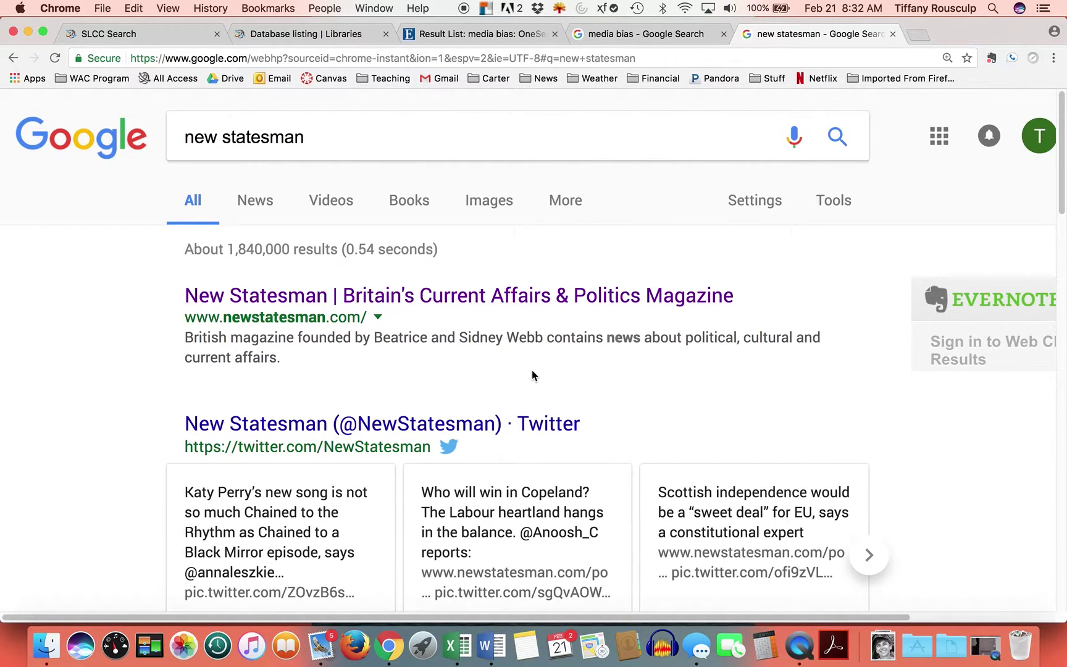
scroll(531, 372, down, 5)
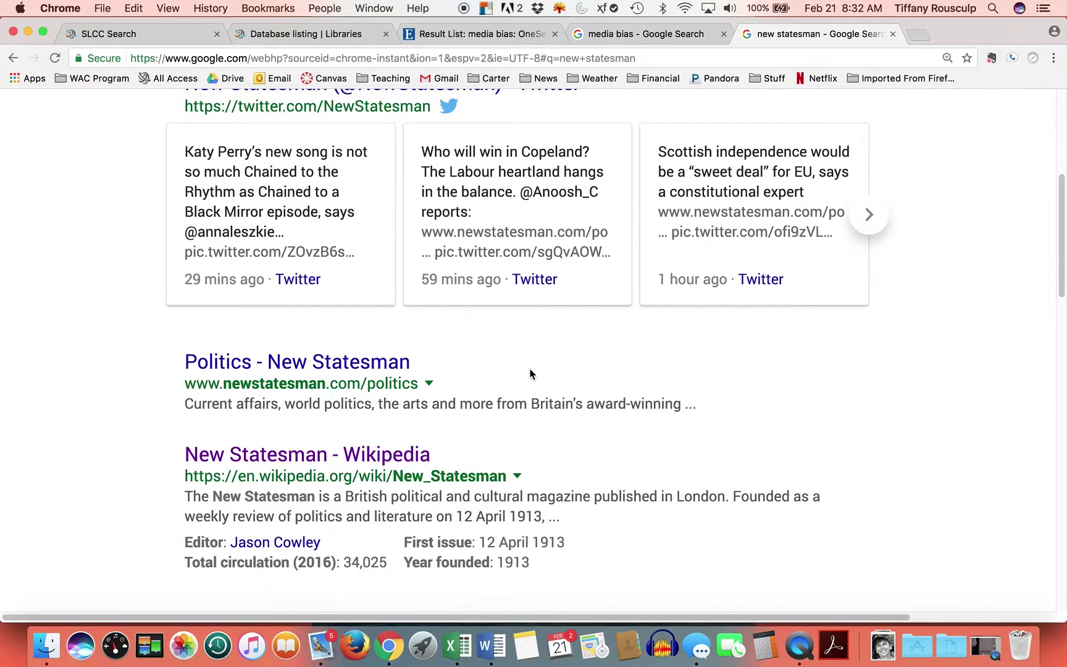
scroll(529, 373, down, 2)
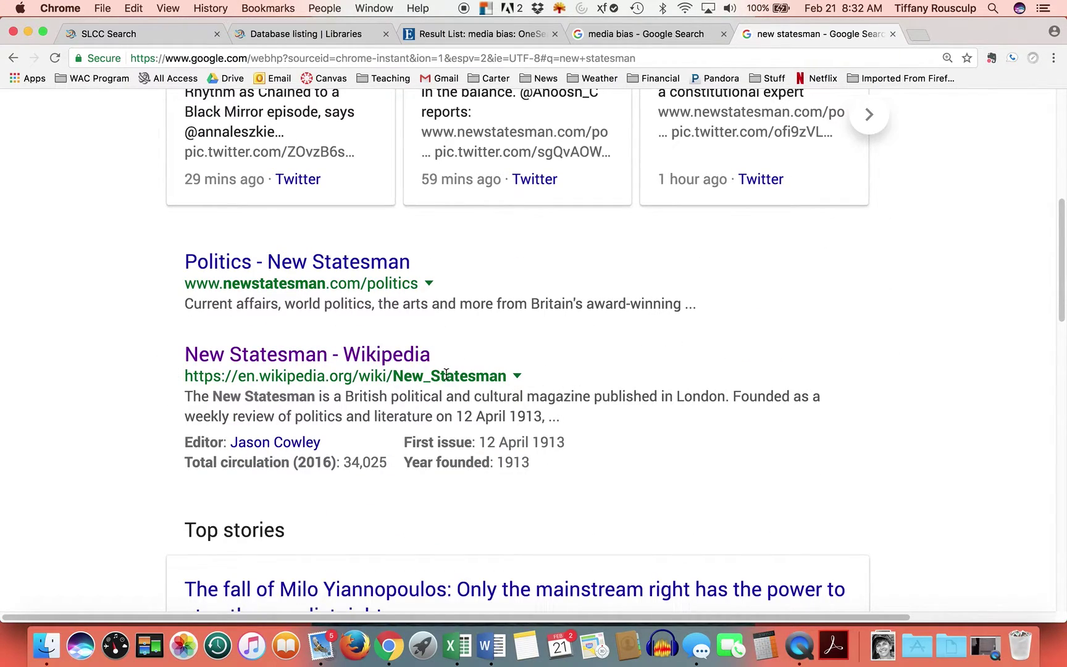
- Read Wikipedia's New Statesman article, then return to the OneSearch media bias results
click(283, 355)
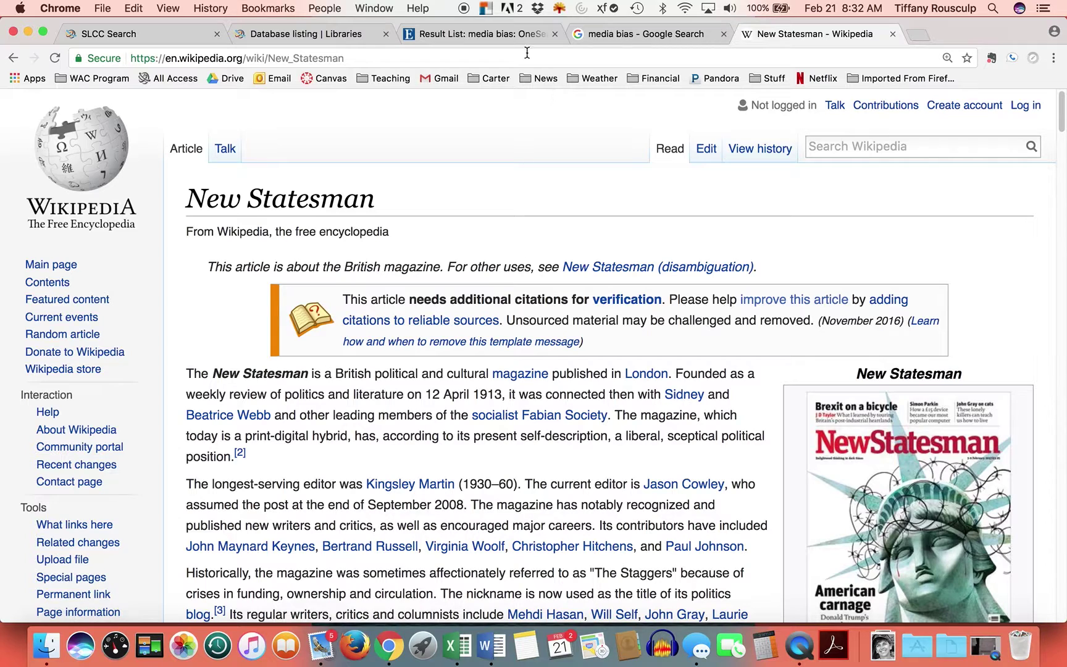
click(498, 39)
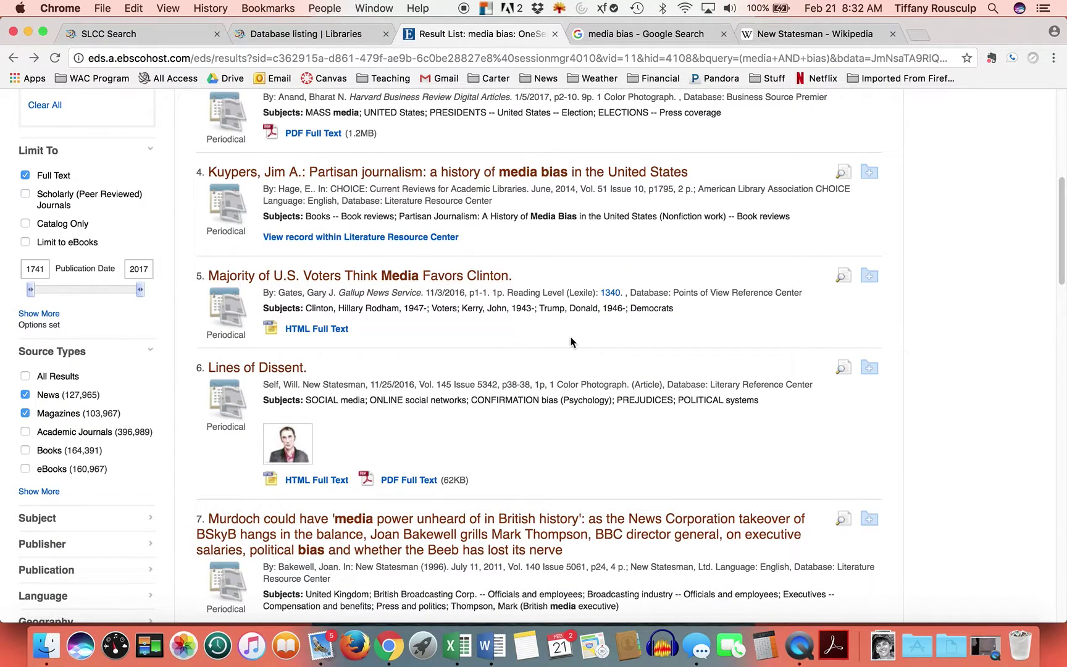
- Skim the media bias results, then erase 'media bias' from the keyword search box
scroll(543, 367, down, 3)
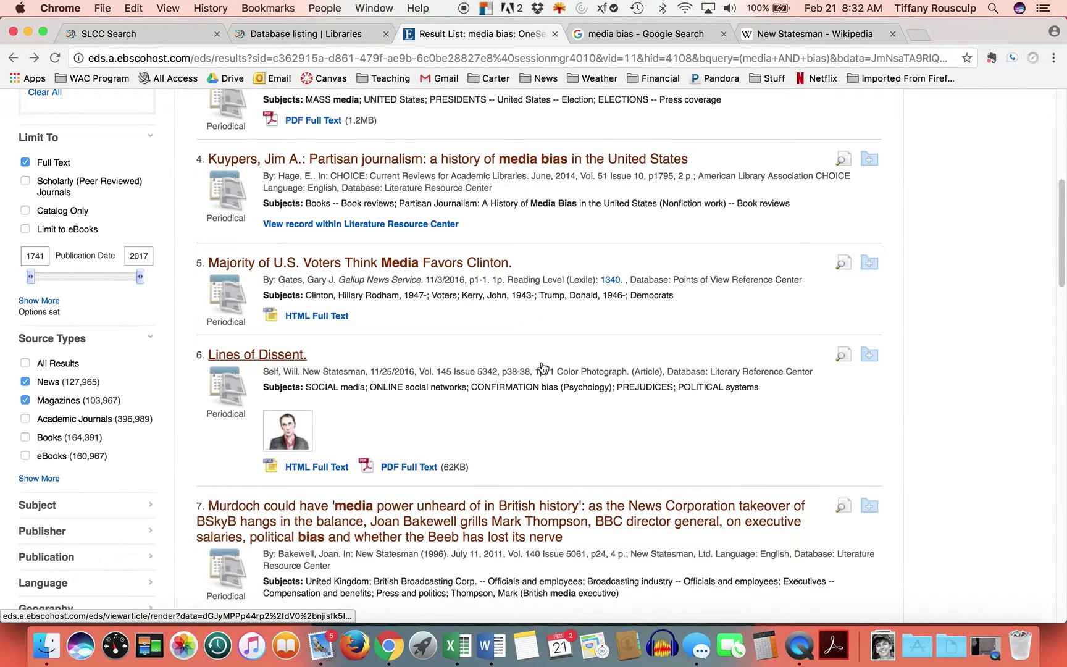
scroll(539, 362, down, 5)
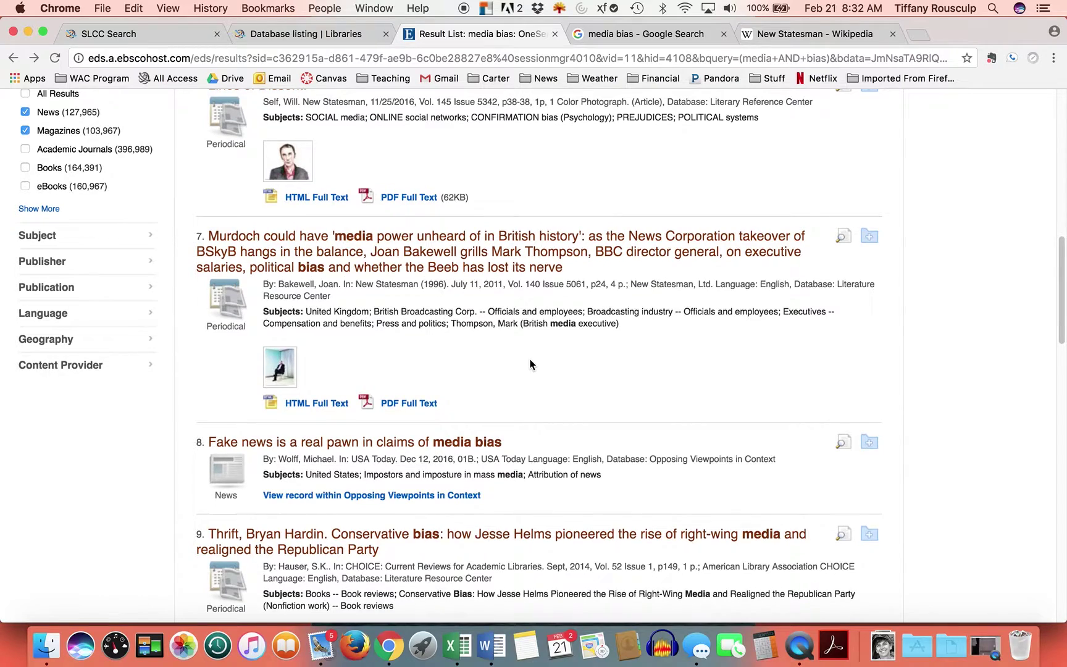
scroll(530, 364, down, 2)
scroll(527, 358, down, 1)
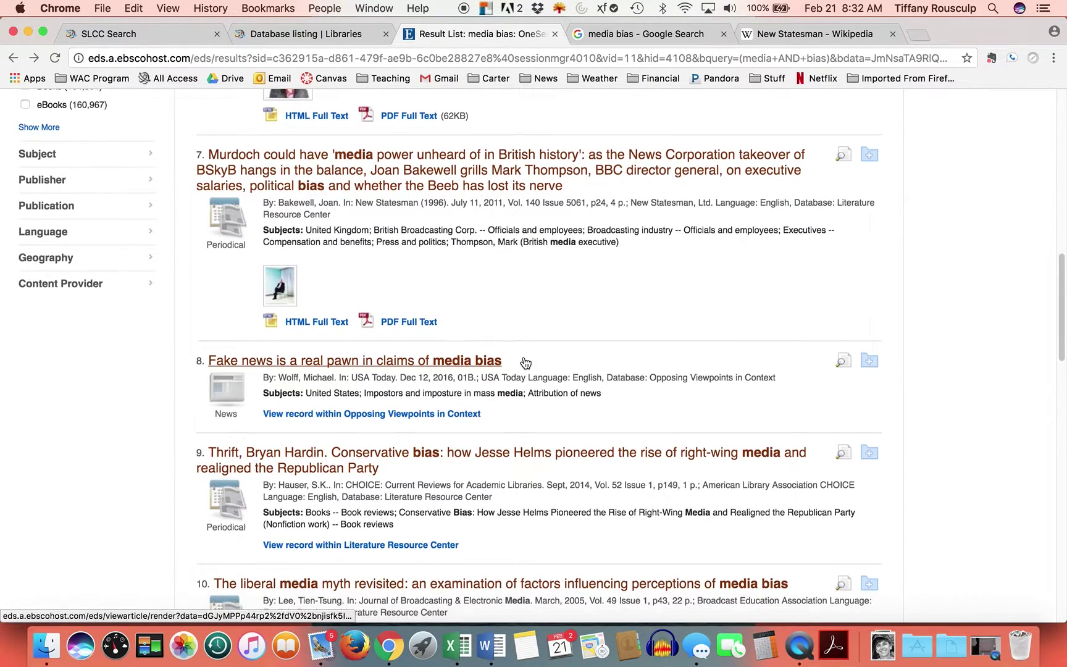
scroll(522, 361, down, 6)
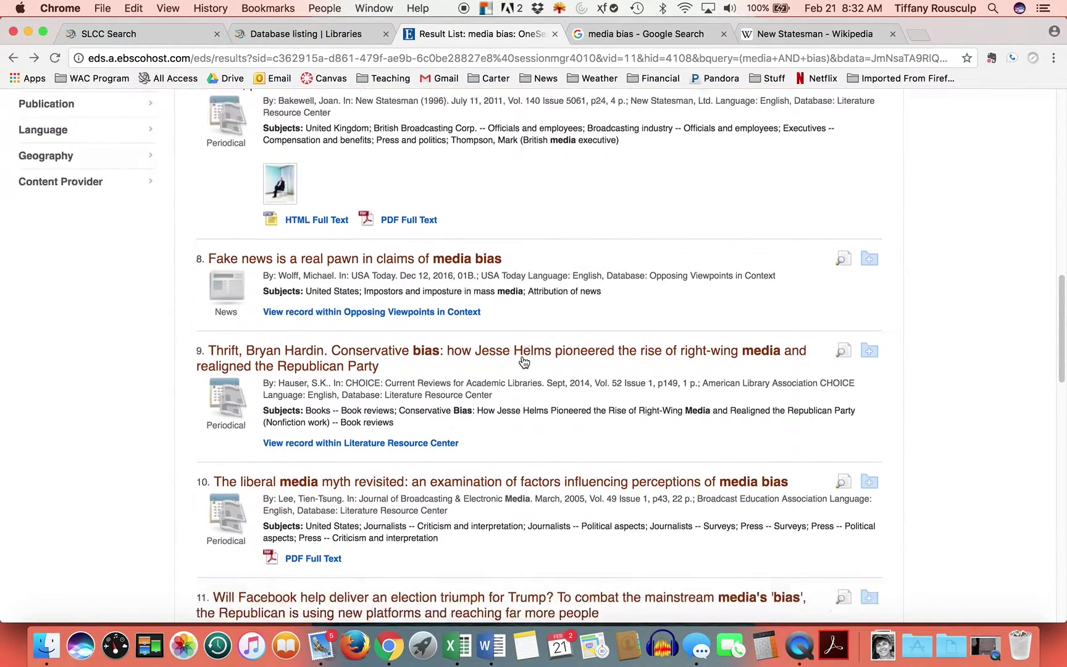
scroll(522, 361, up, 9)
scroll(522, 361, up, 20)
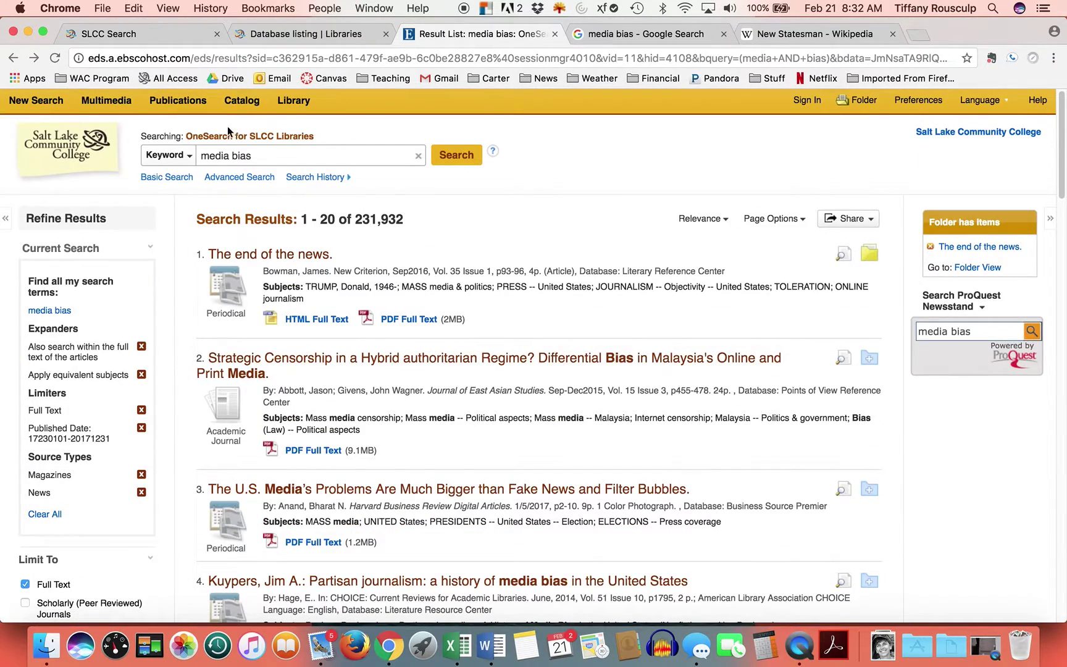
click(272, 157)
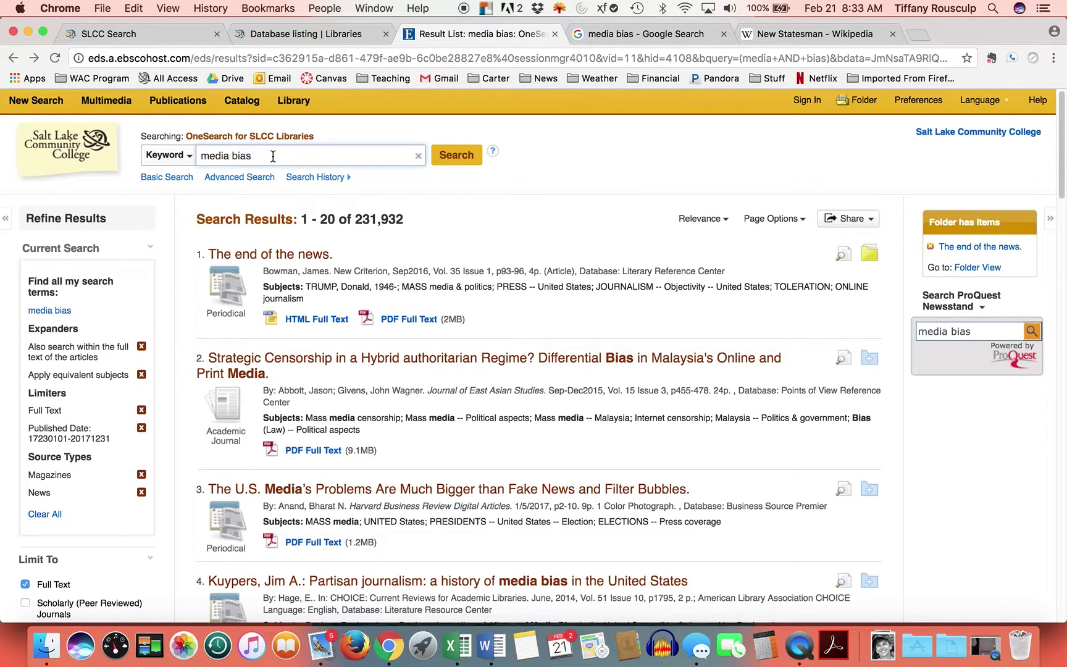
key(BackSpace)
key(BackSpace)
key(BackSpace)
key(BackSpace)
key(BackSpace)
key(BackSpace)
key(BackSpace)
key(BackSpace)
key(BackSpace)
key(BackSpace)
text(news polarization)
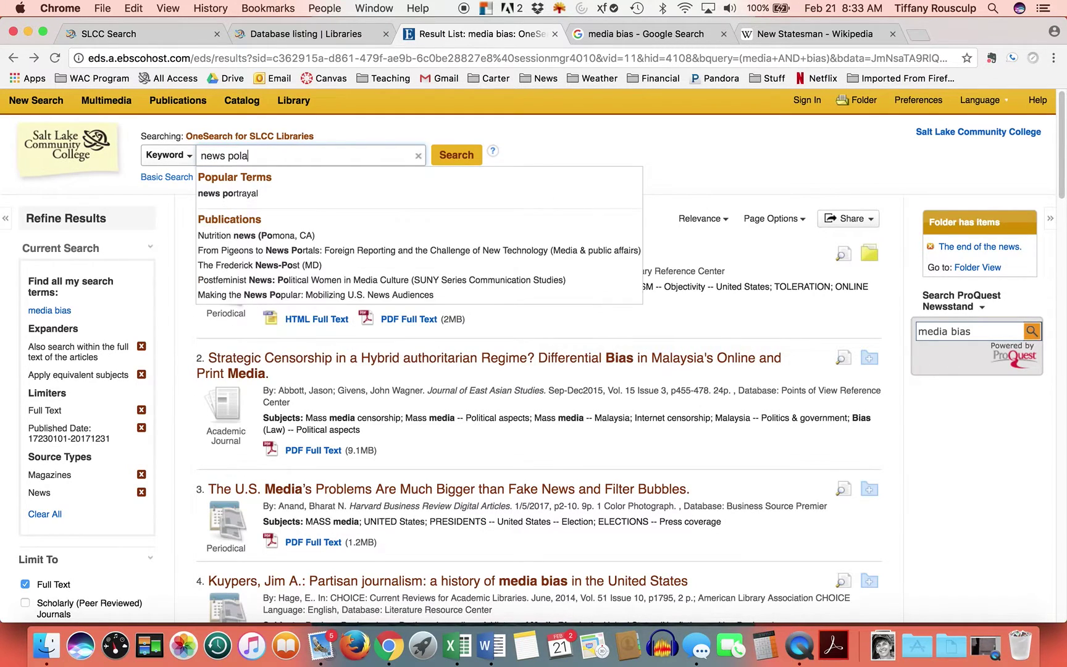
key(Return)
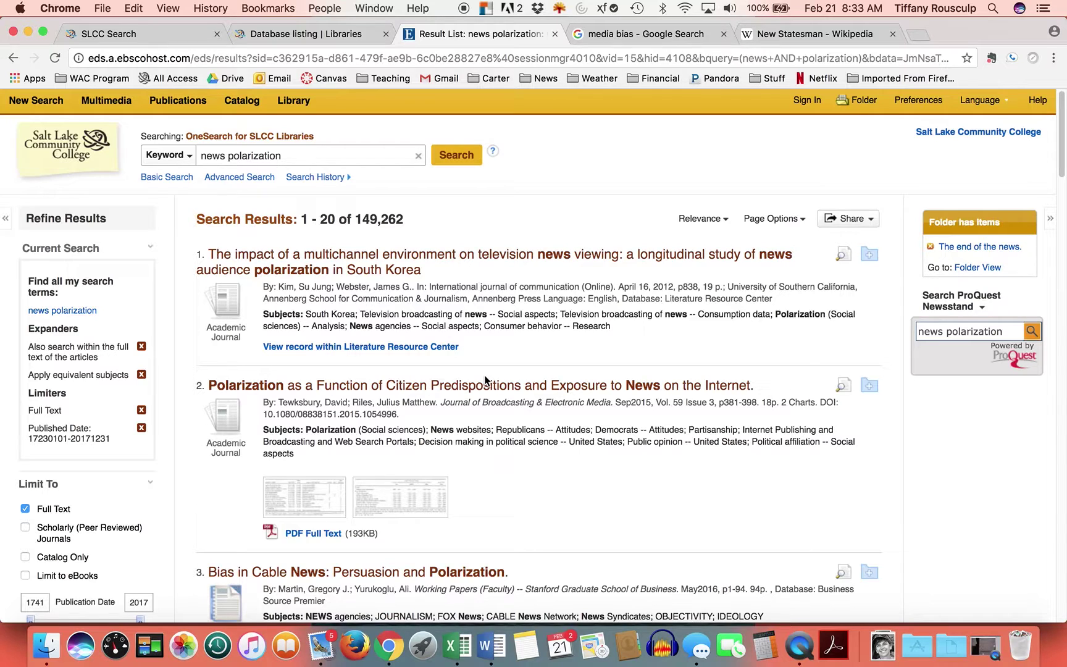
scroll(150, 488, down, 1)
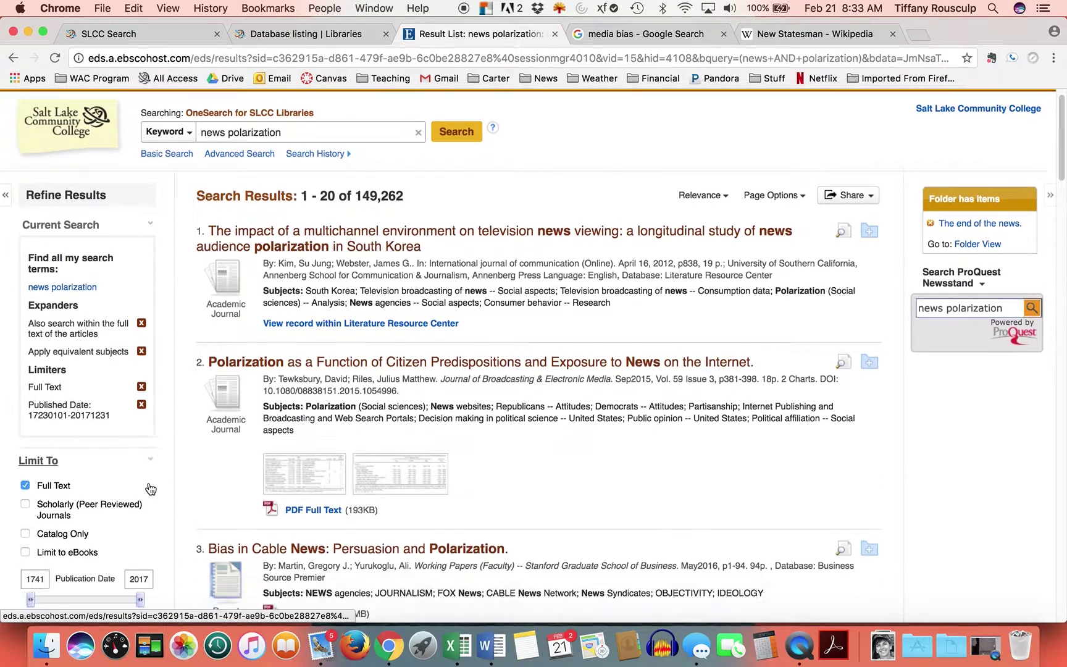
scroll(150, 489, down, 10)
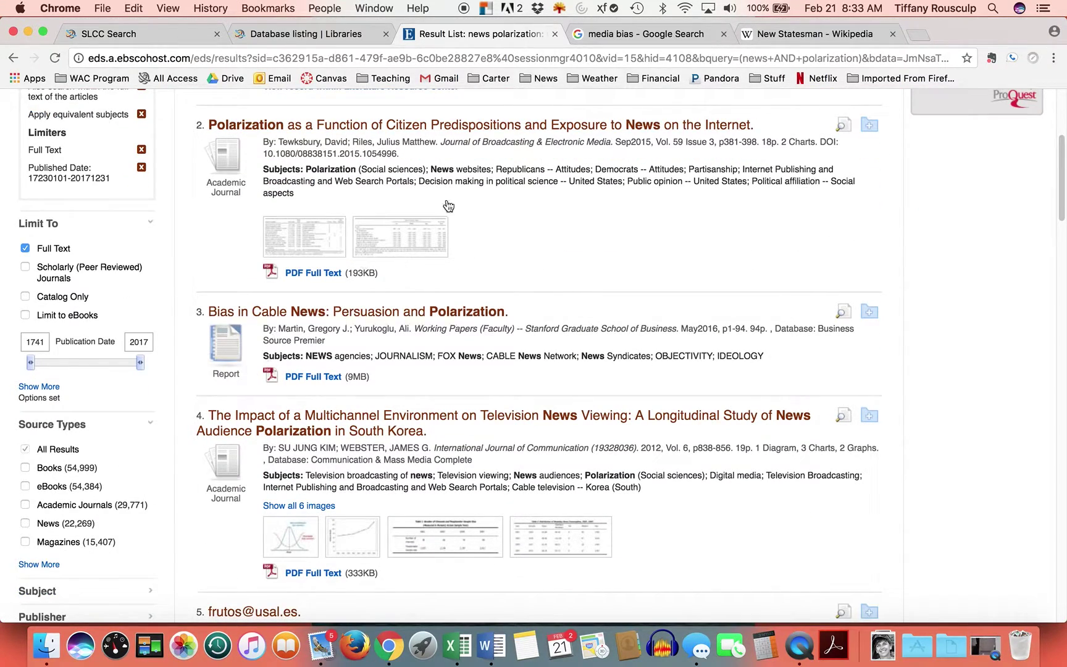
scroll(404, 440, up, 11)
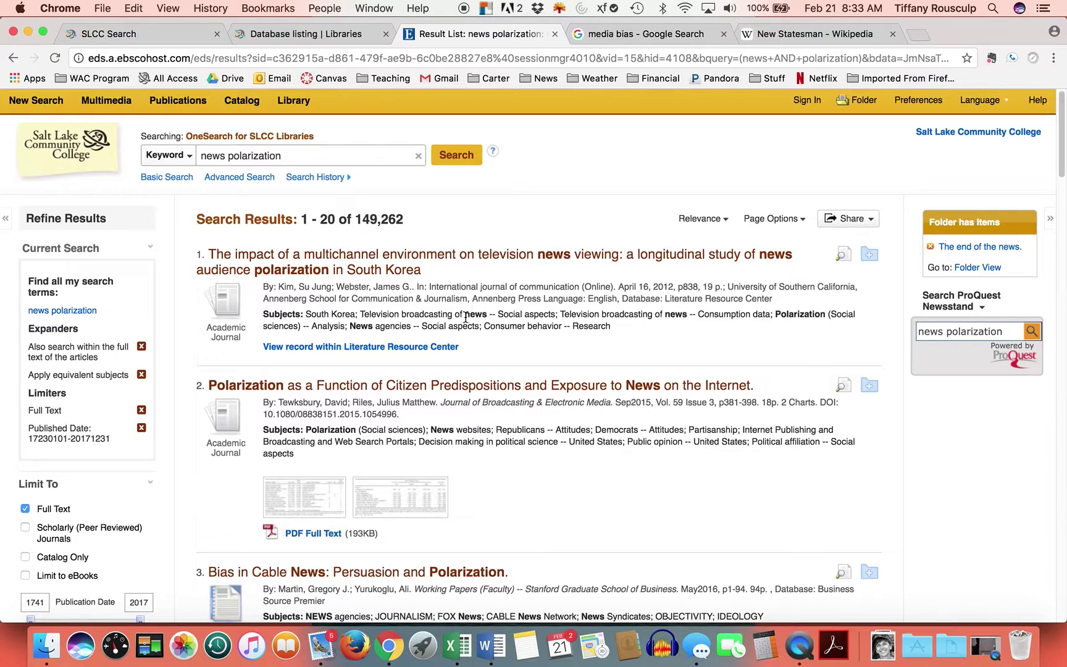
scroll(461, 326, down, 20)
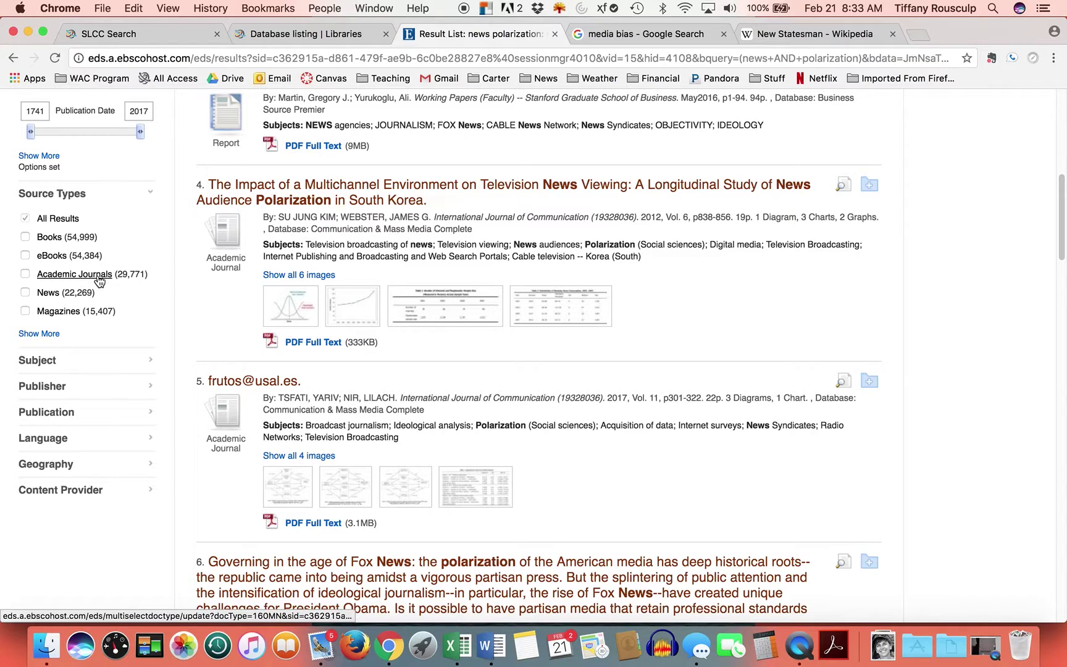
- Limit the news polarization results to the News and Magazines source types
click(26, 293)
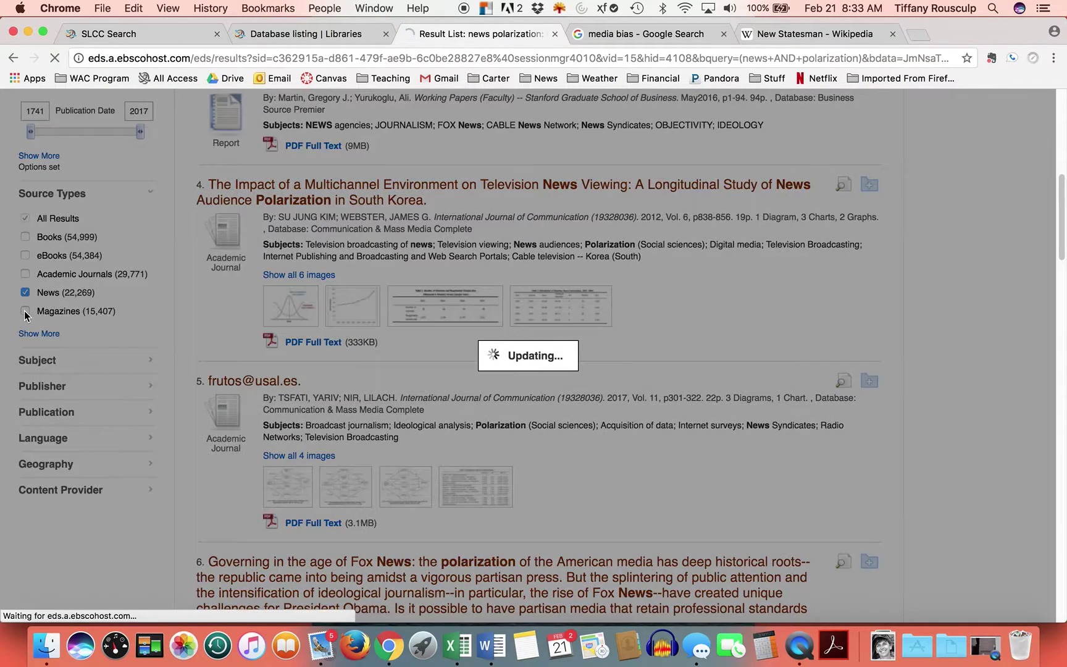
scroll(50, 324, down, 5)
scroll(56, 371, down, 3)
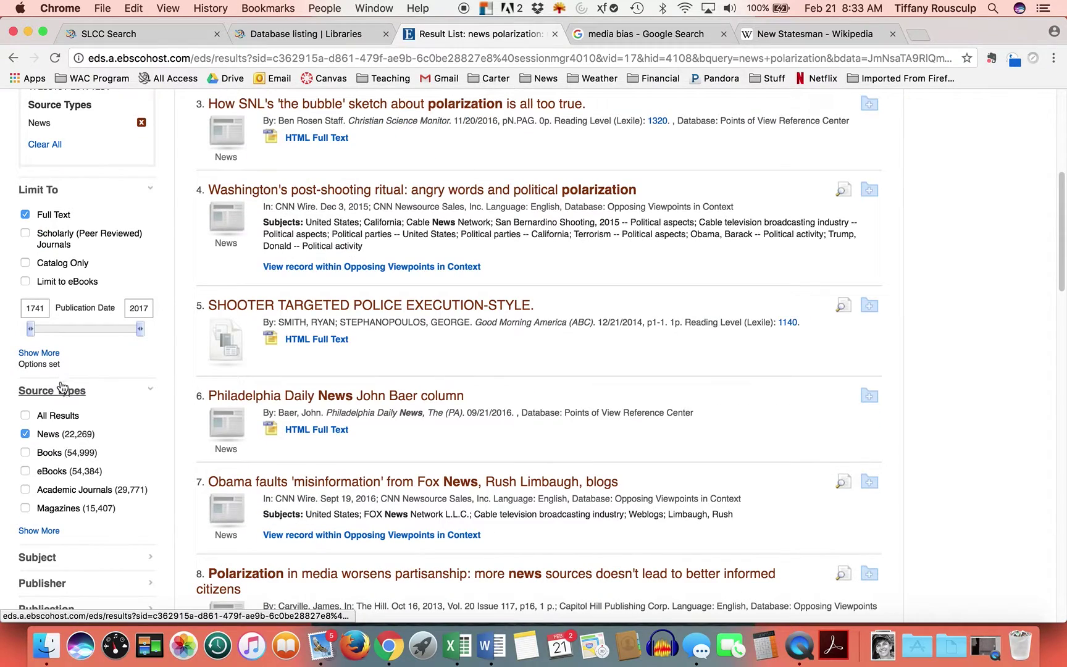
click(25, 507)
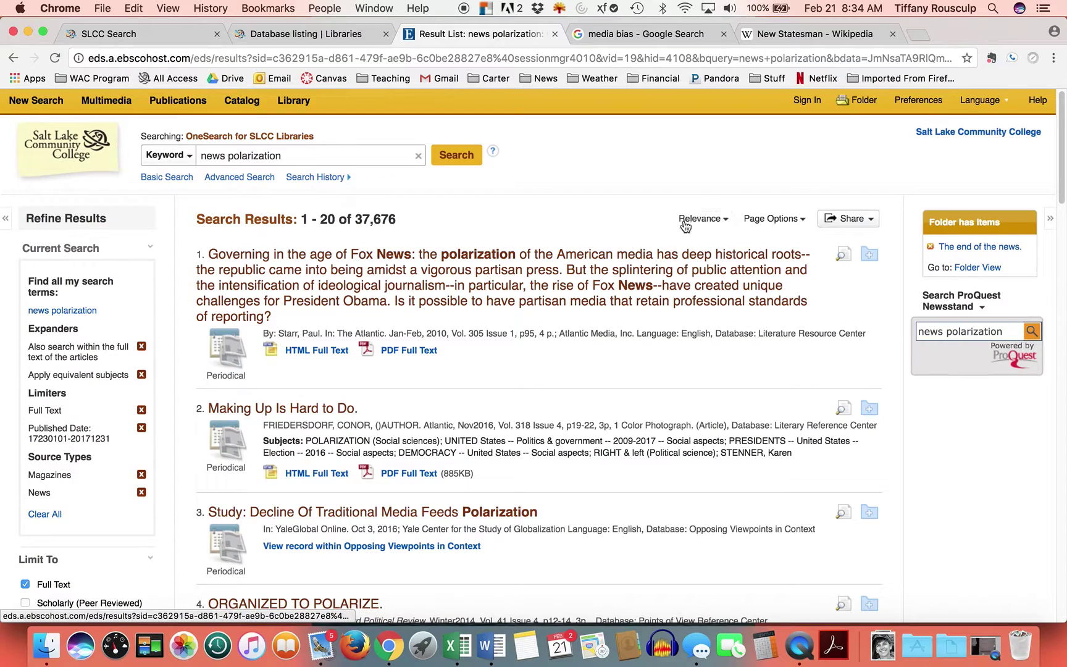
click(727, 223)
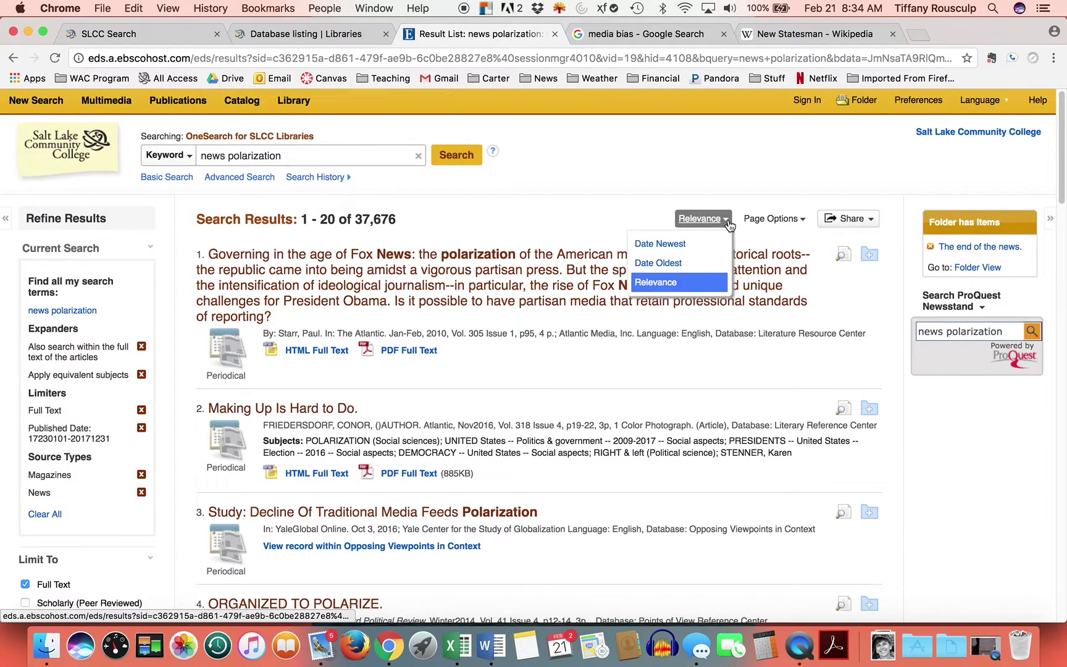
click(664, 284)
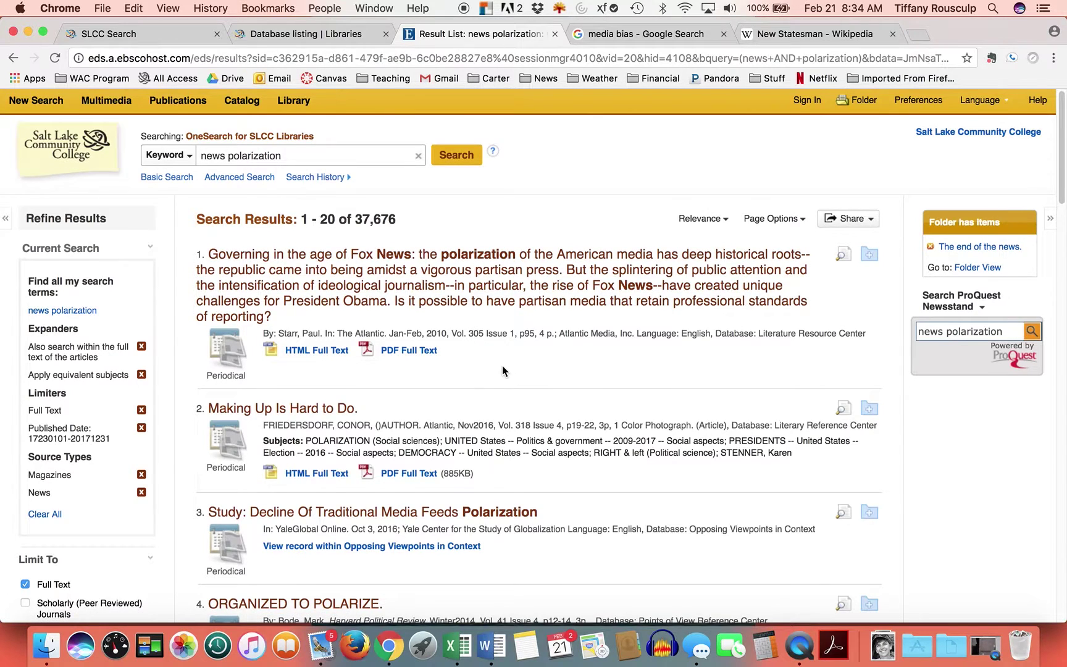
scroll(502, 370, down, 1)
scroll(486, 363, down, 1)
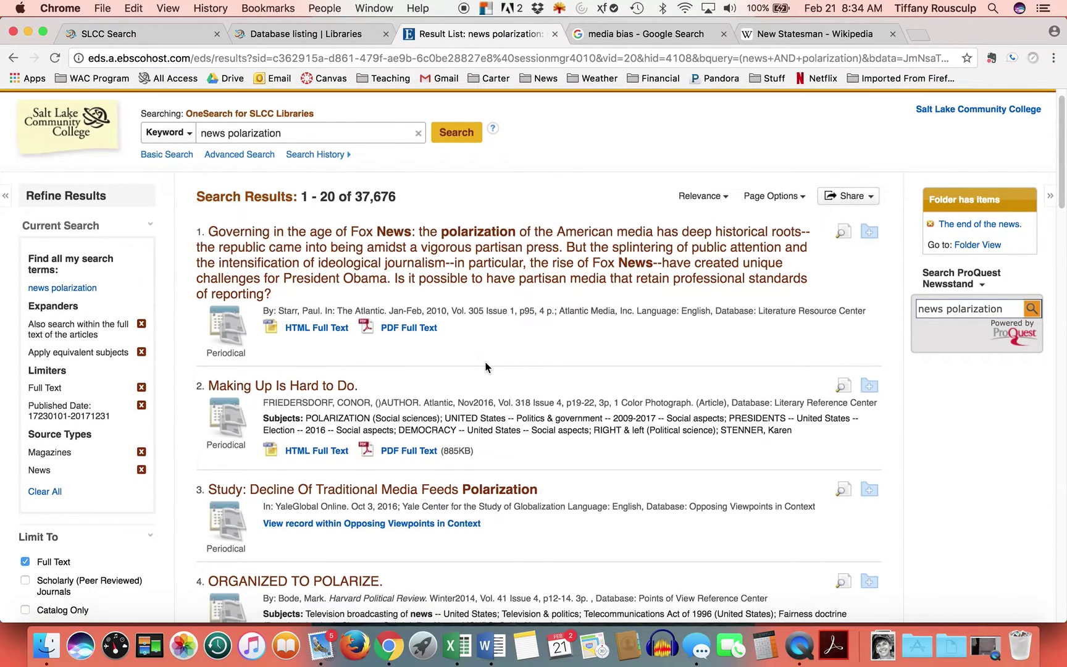
scroll(476, 356, down, 1)
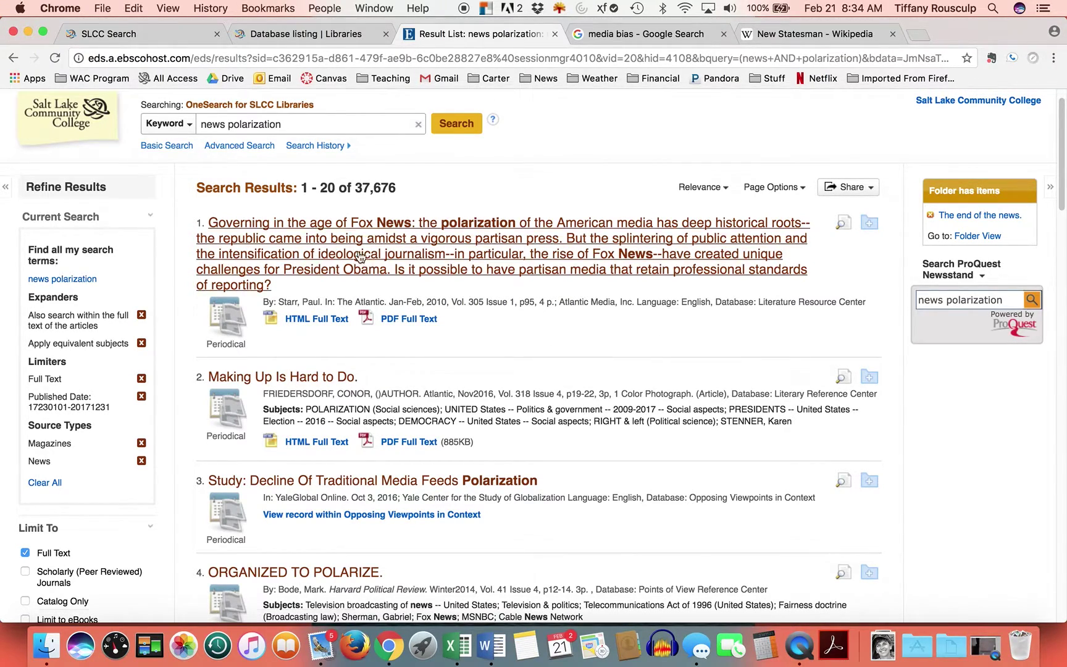
- Review the full text of 'Governing in the age of Fox News' and add it to the folder
click(312, 238)
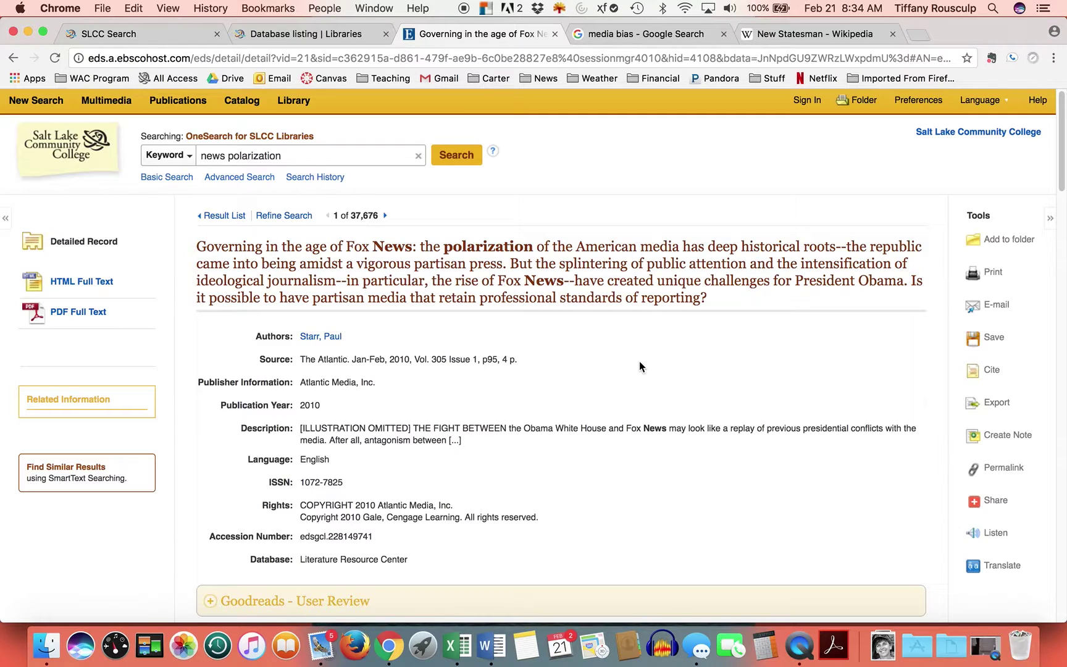
scroll(639, 362, down, 1)
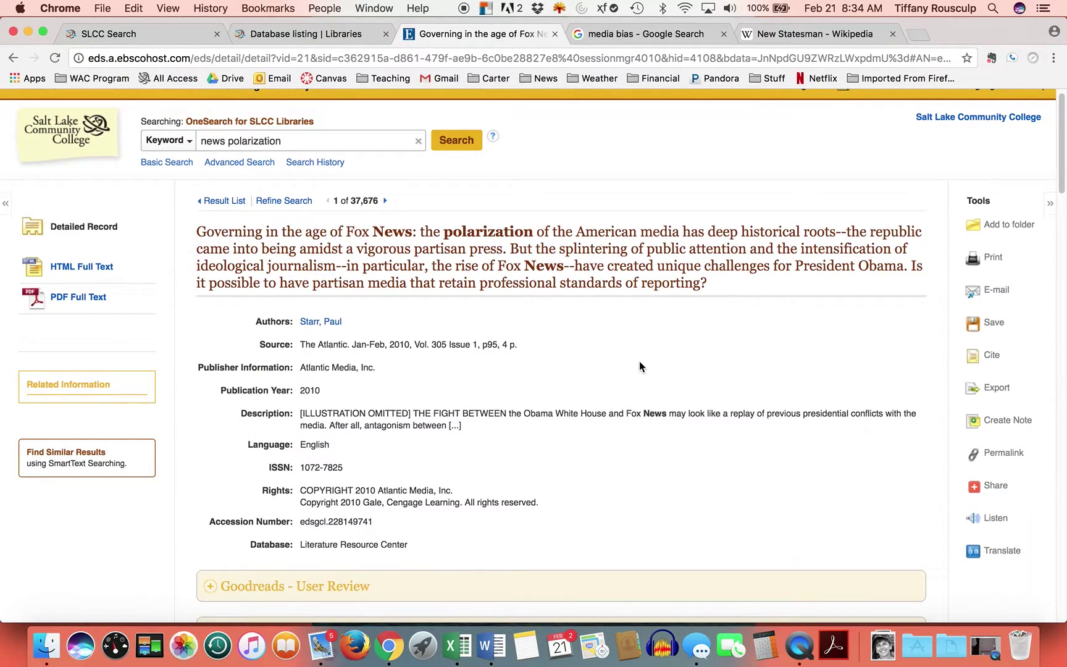
scroll(638, 366, down, 10)
scroll(639, 366, down, 4)
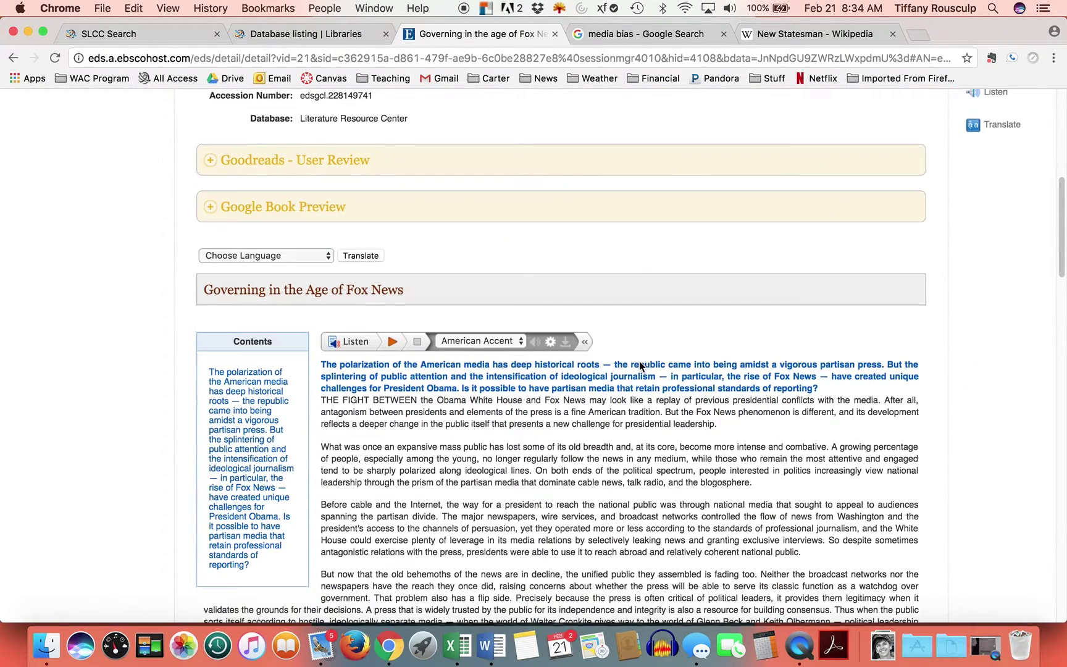
scroll(639, 364, down, 1)
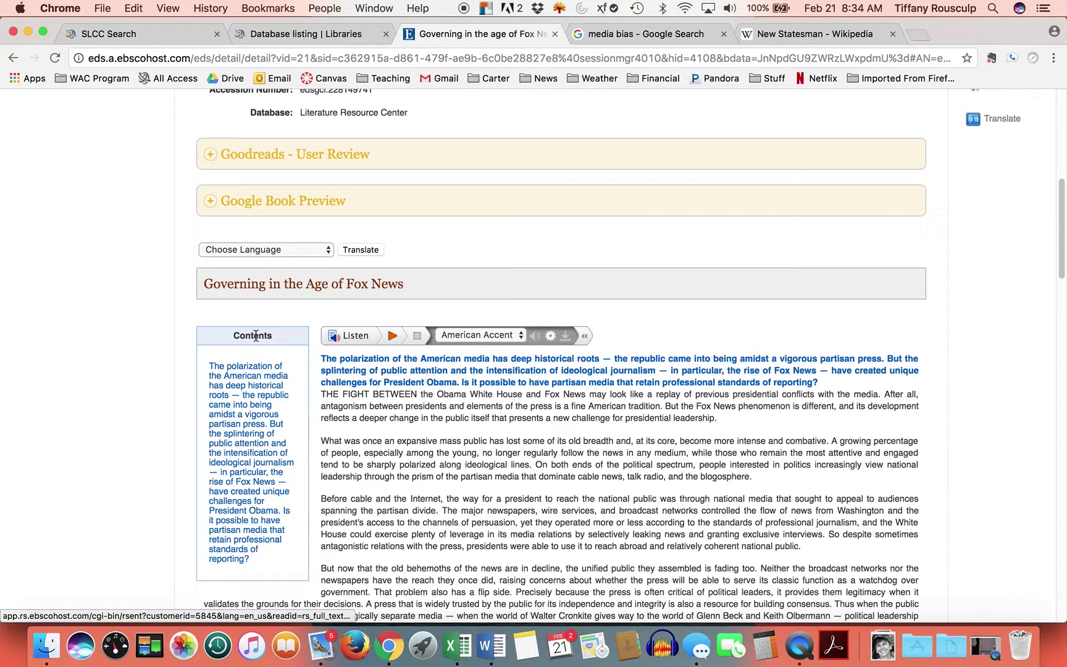
scroll(647, 454, down, 1)
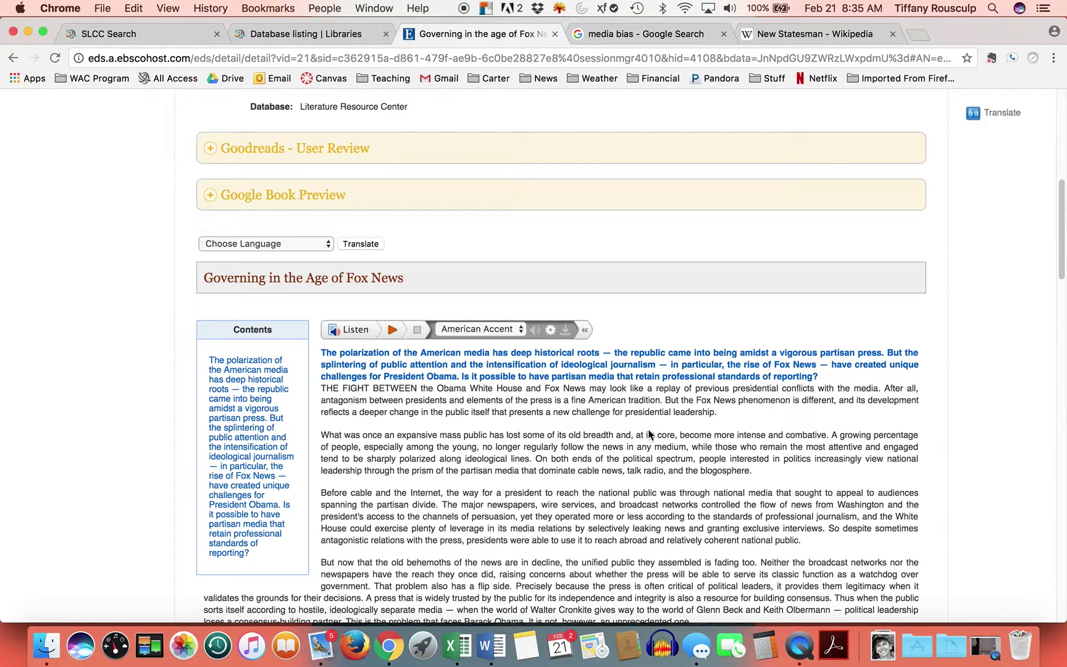
scroll(643, 485, up, 10)
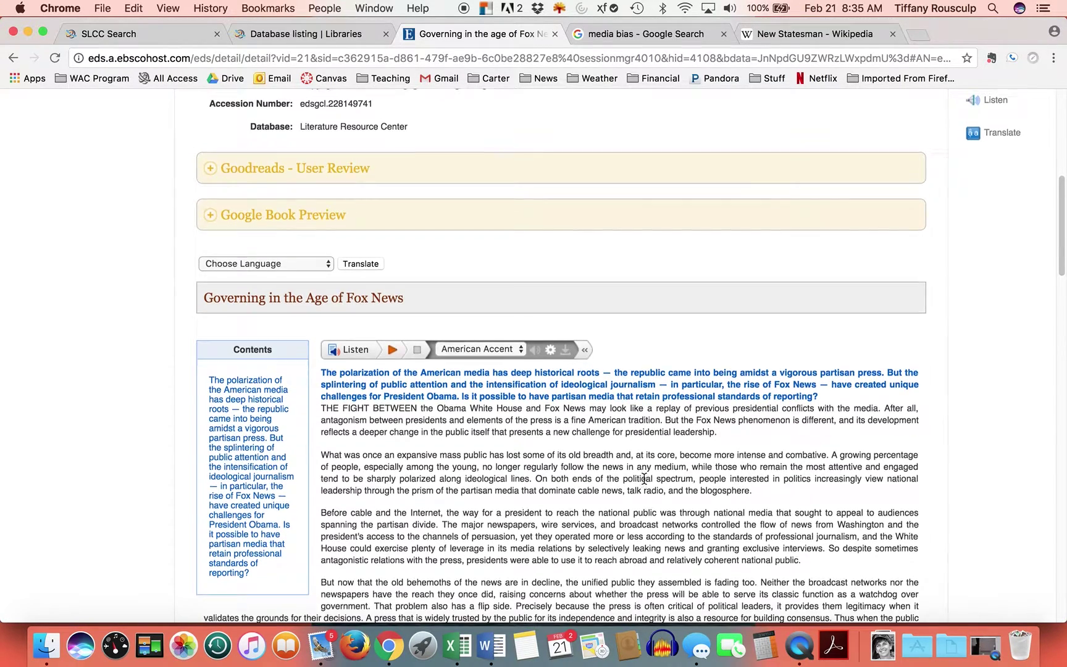
scroll(643, 486, up, 3)
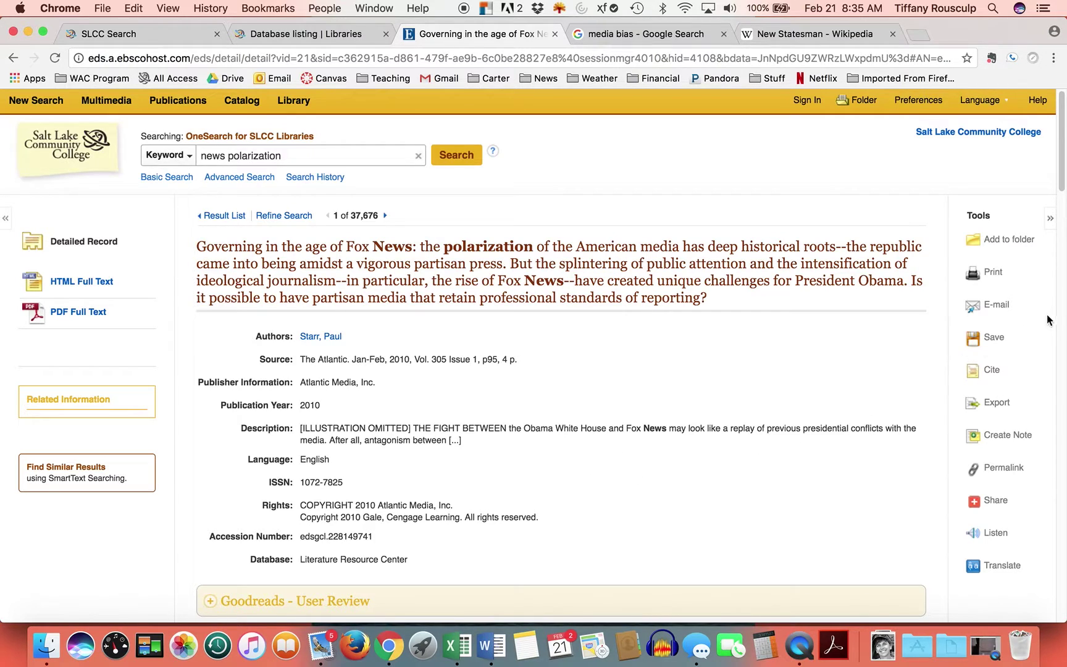
click(1009, 239)
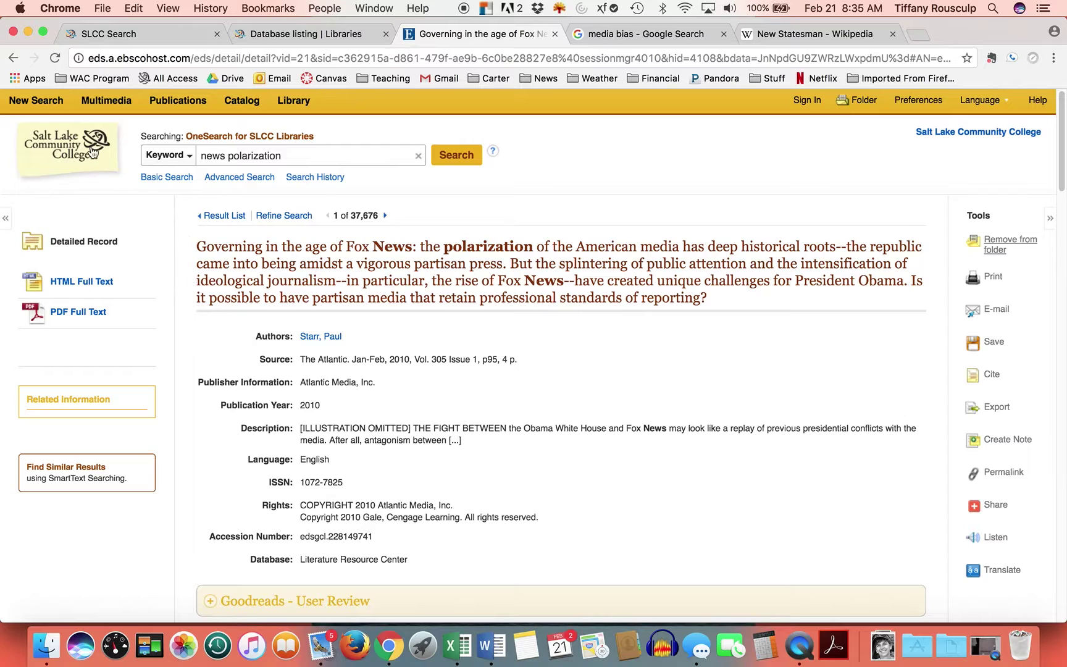
click(15, 58)
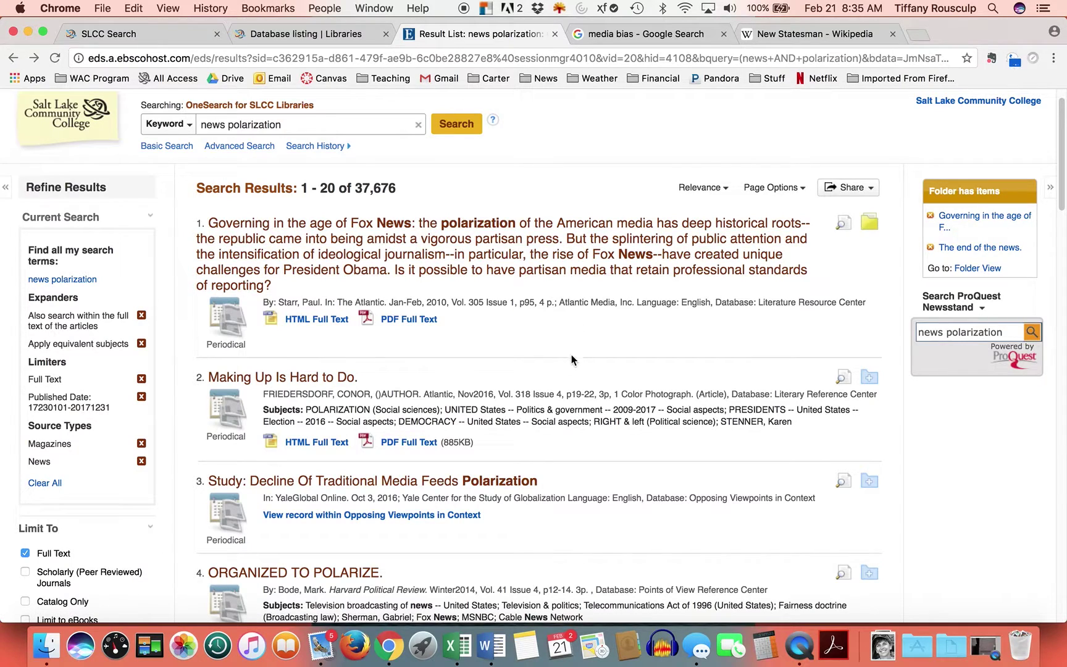
scroll(571, 363, down, 5)
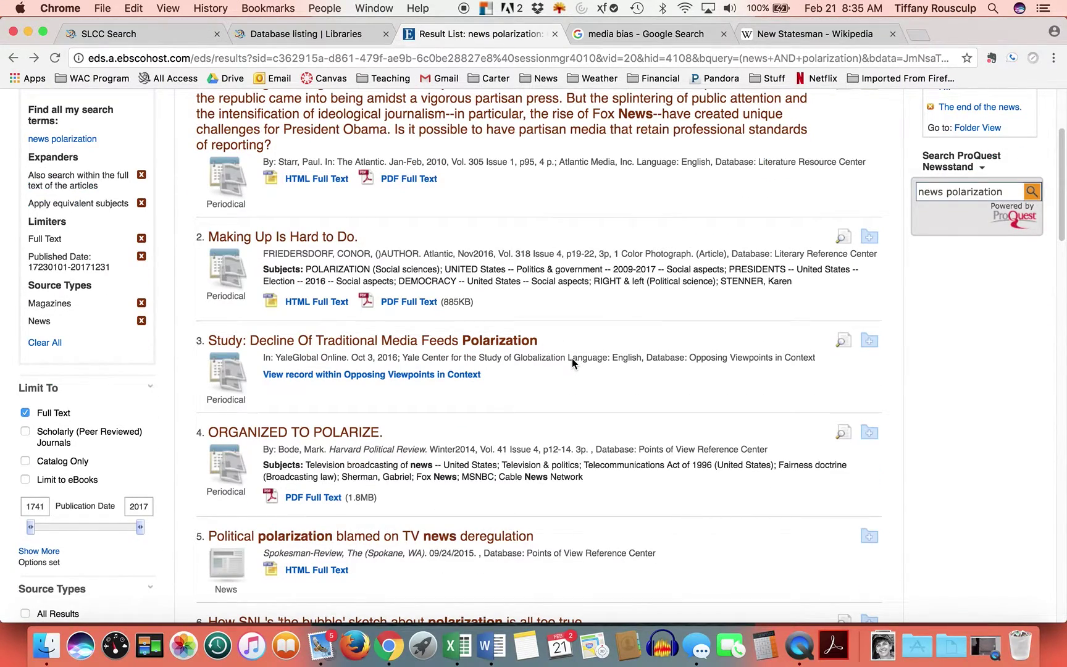
scroll(572, 363, down, 4)
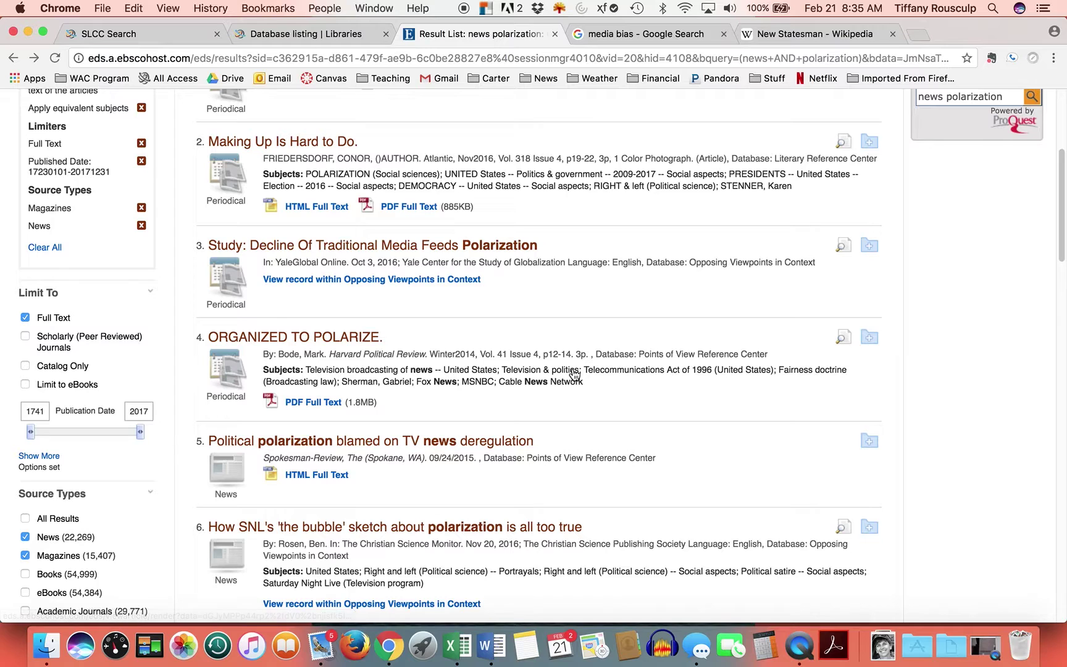
scroll(573, 374, down, 2)
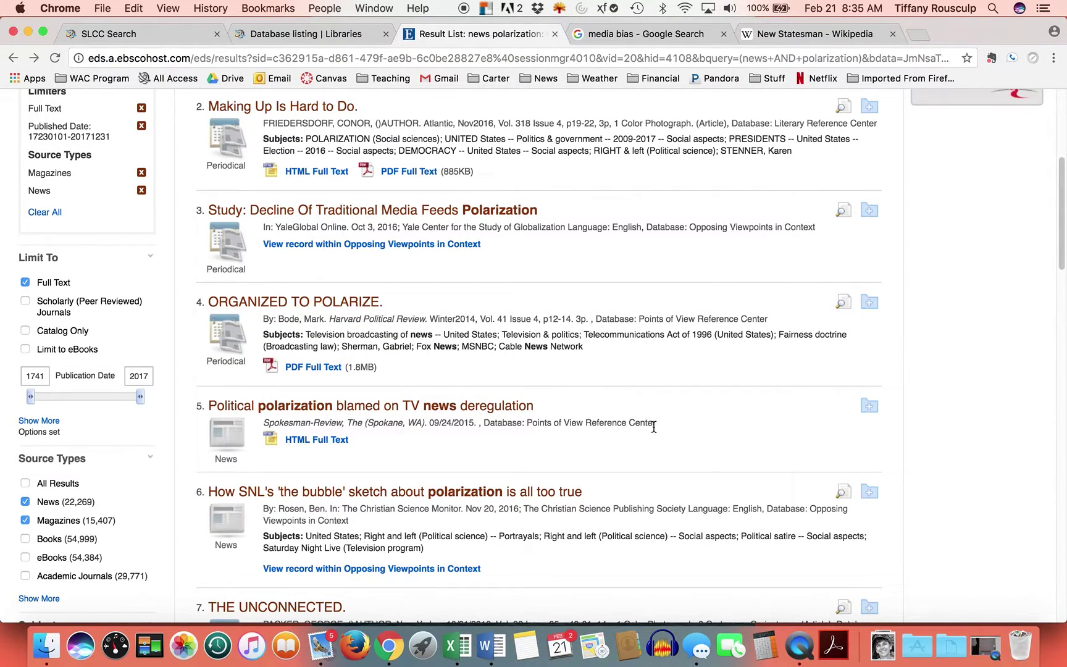
scroll(653, 447, down, 1)
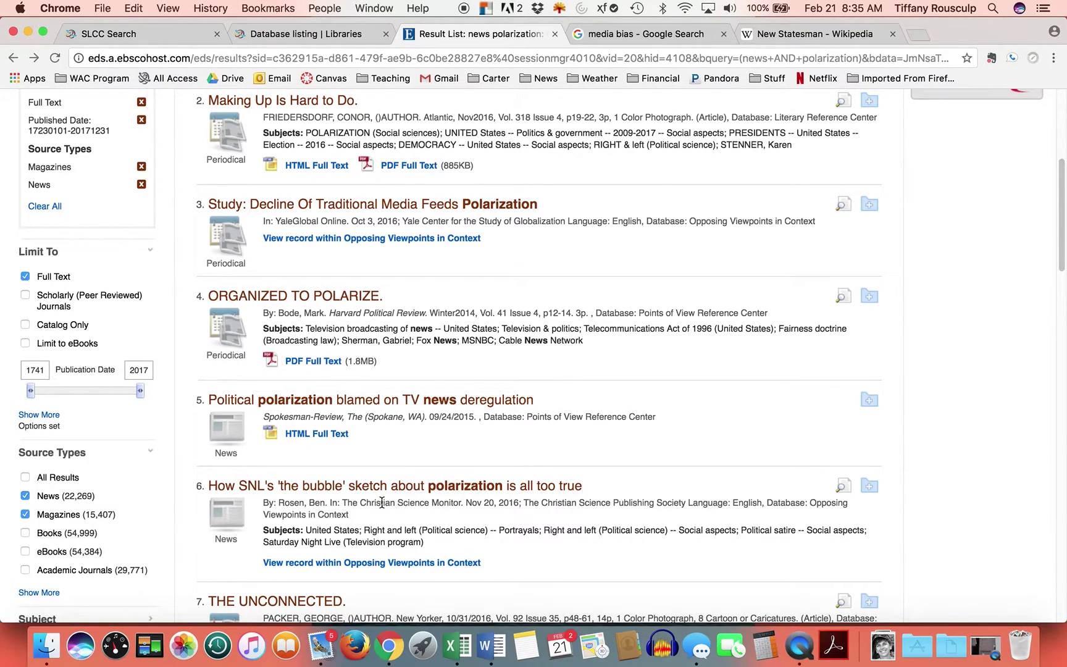
scroll(620, 460, down, 3)
scroll(622, 459, down, 2)
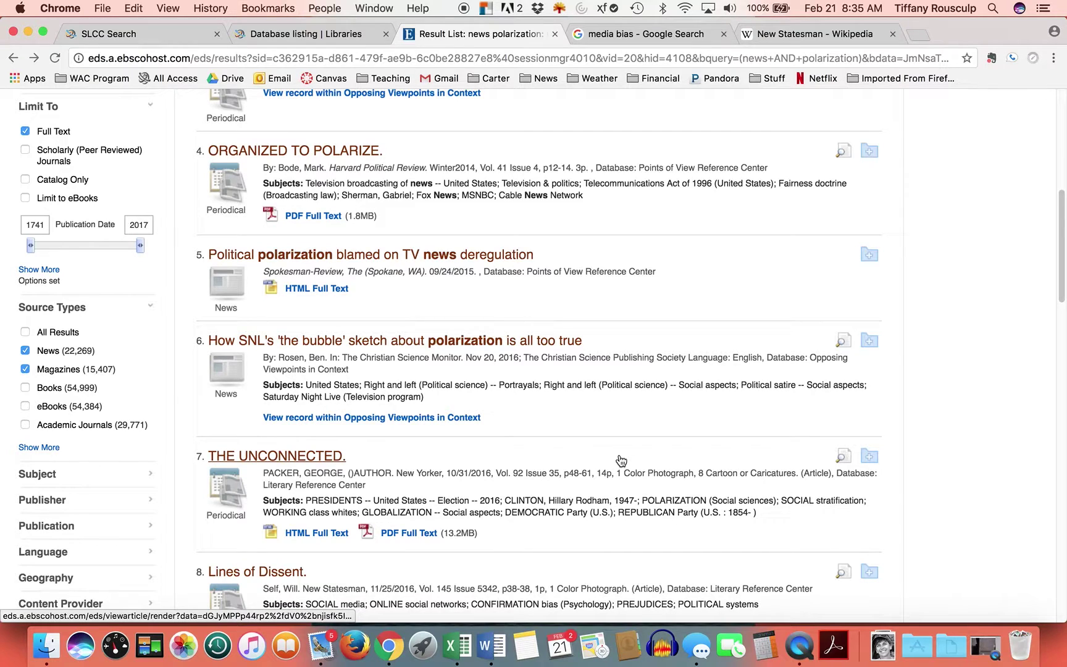
scroll(613, 460, down, 1)
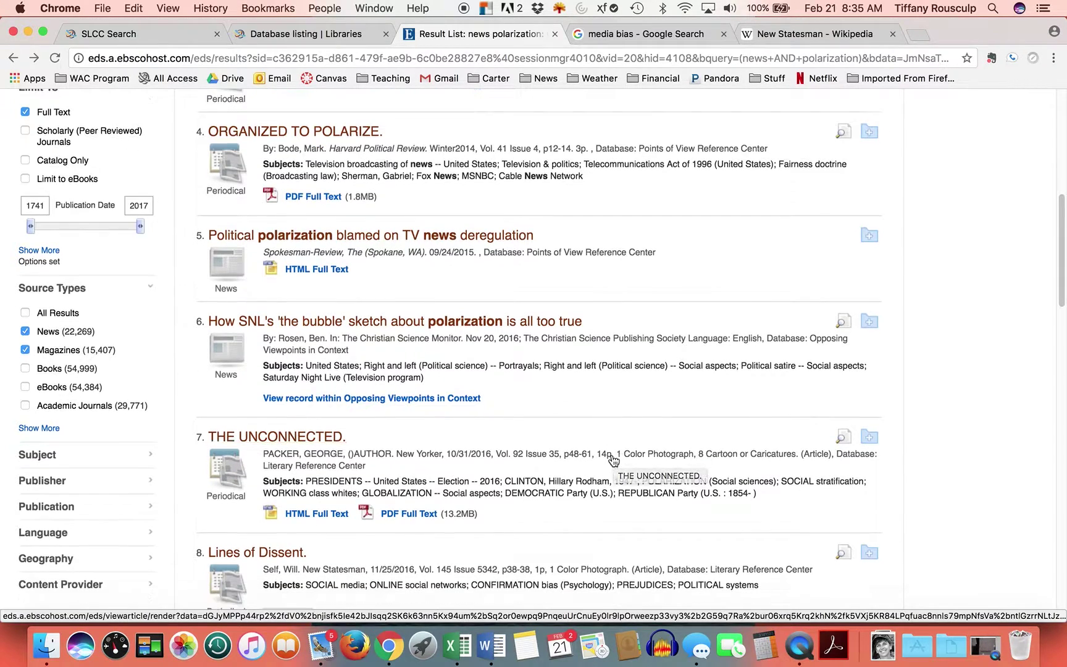
scroll(612, 456, down, 2)
scroll(611, 455, down, 4)
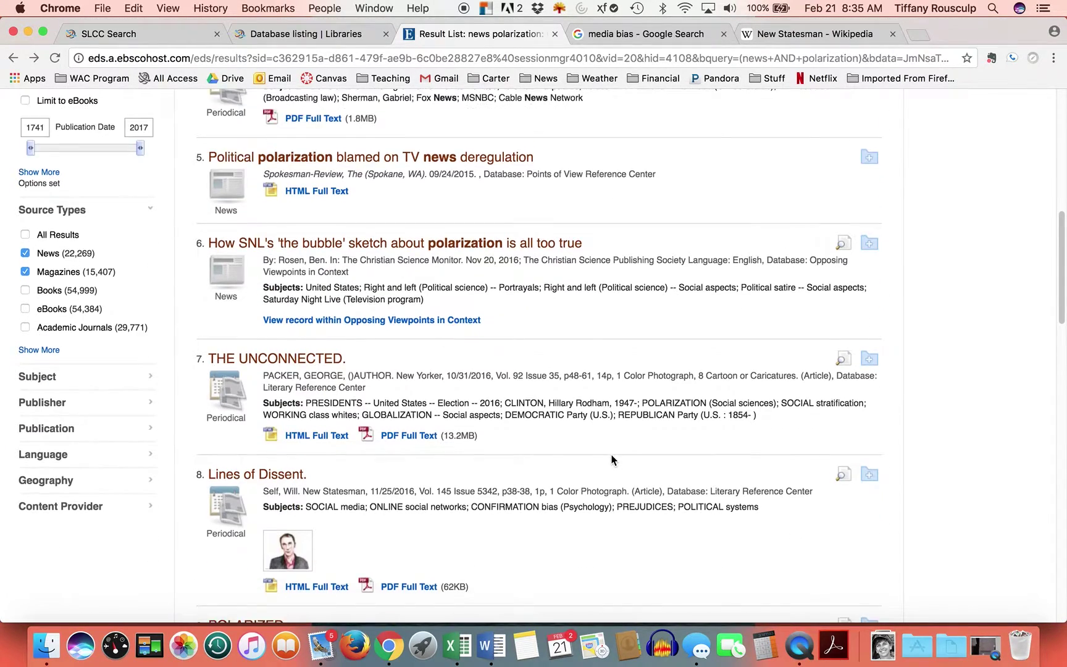
scroll(609, 459, down, 1)
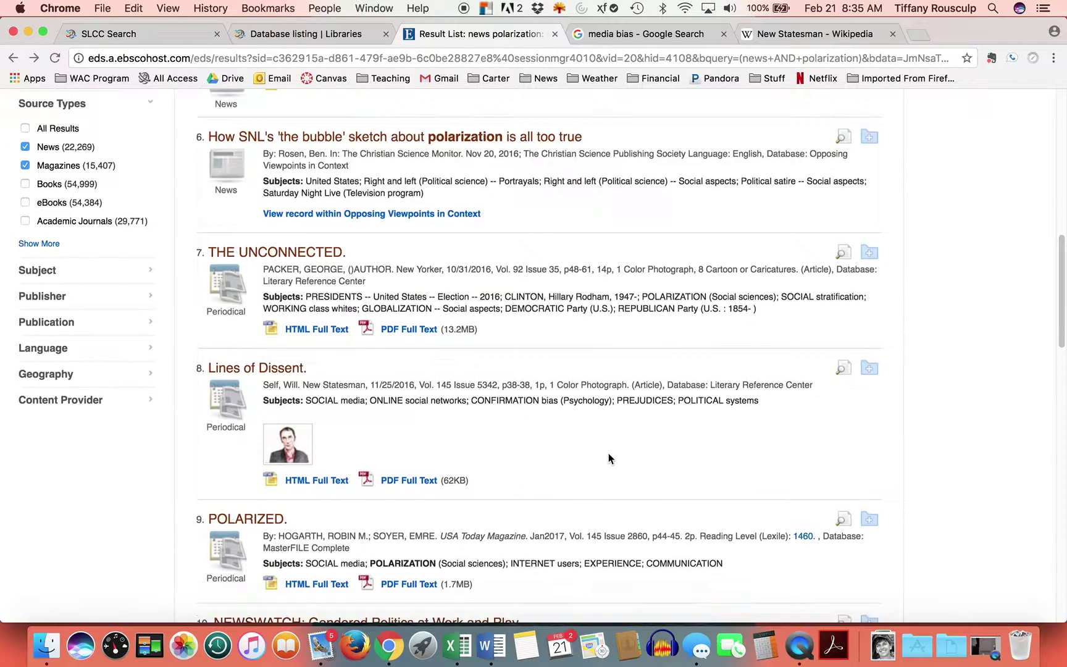
scroll(605, 457, down, 3)
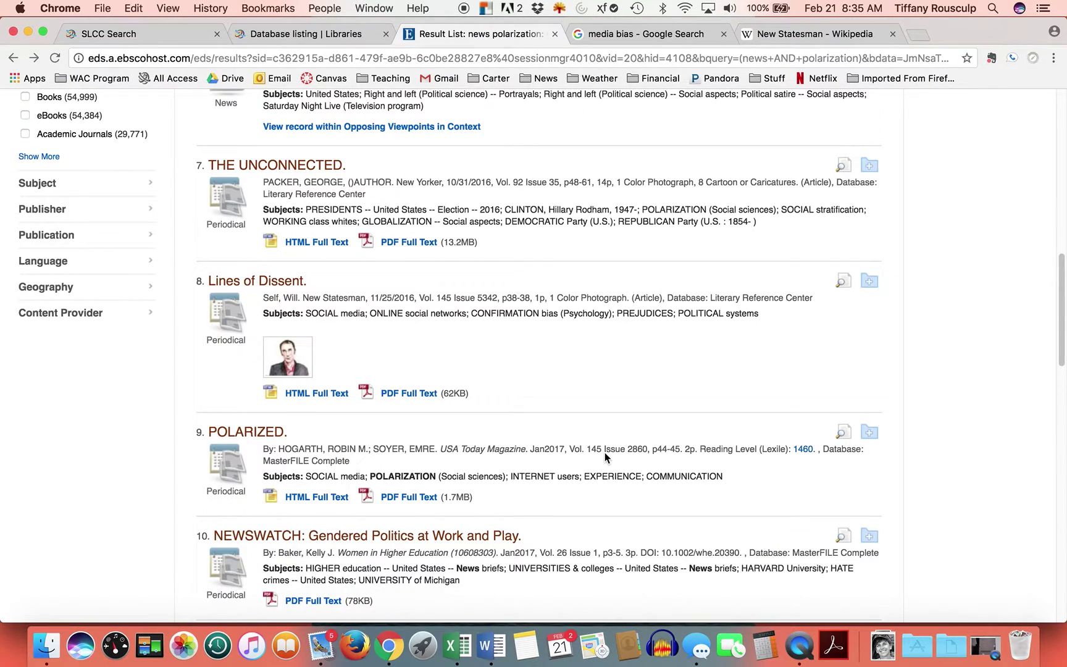
scroll(604, 453, down, 1)
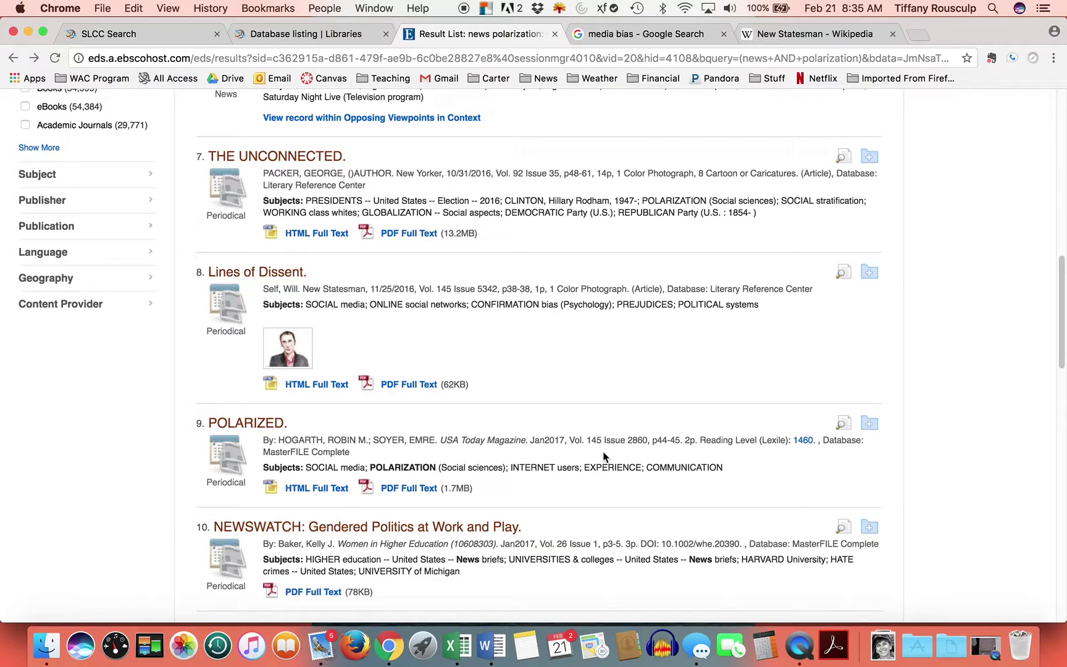
scroll(601, 457, down, 3)
scroll(602, 455, down, 6)
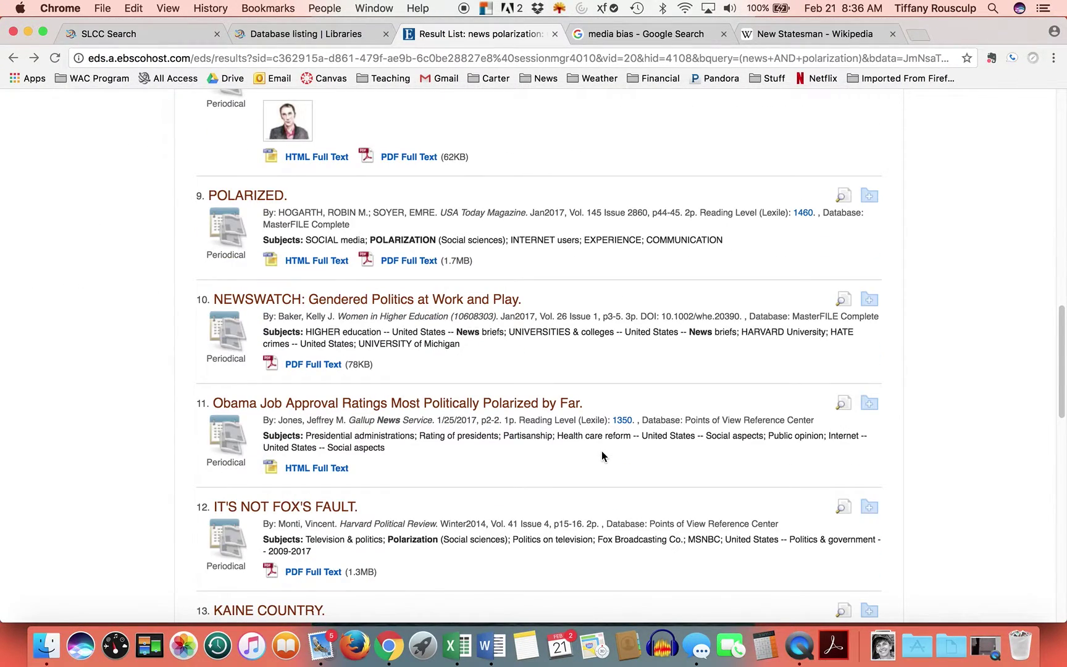
scroll(606, 454, down, 3)
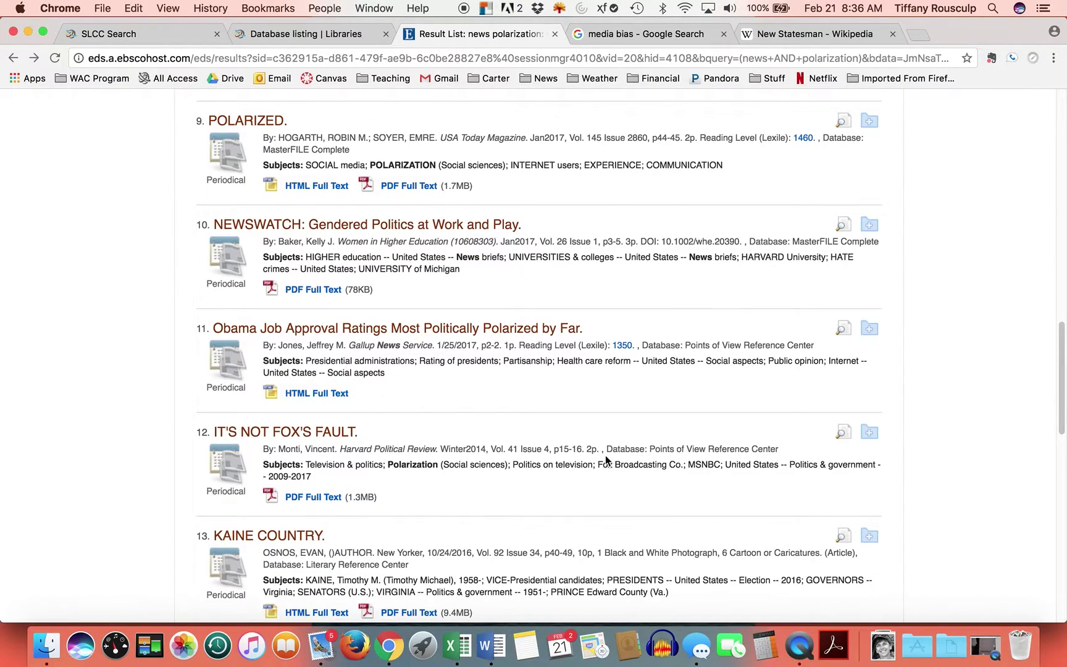
scroll(605, 457, up, 9)
scroll(604, 457, up, 20)
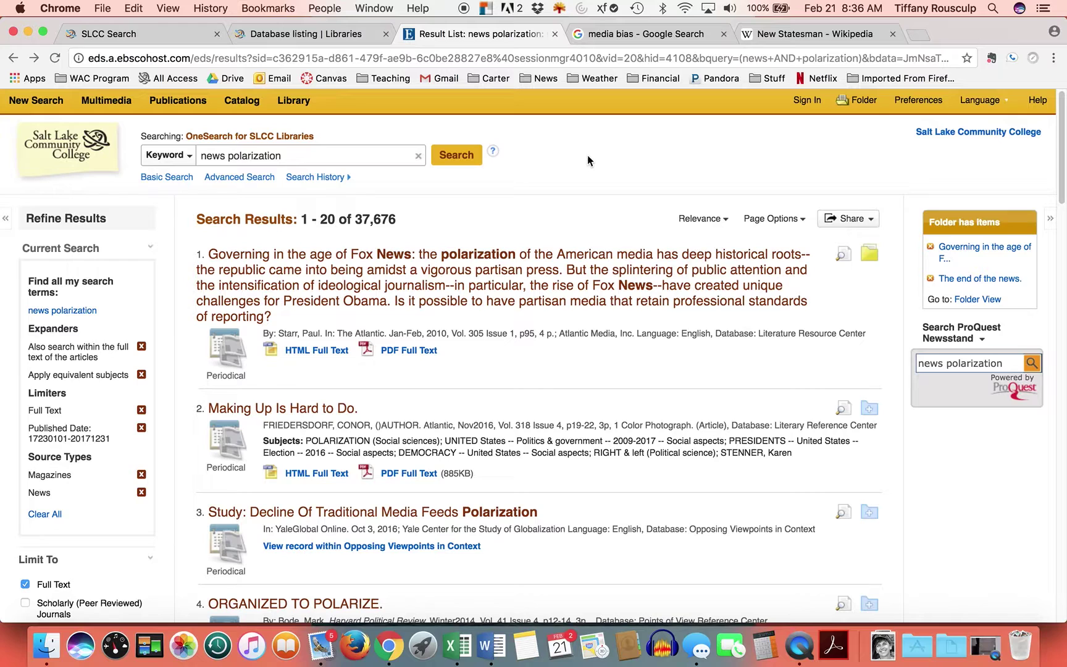
- Return to the 'media bias' Google results and look over the news stories and site listings
click(620, 38)
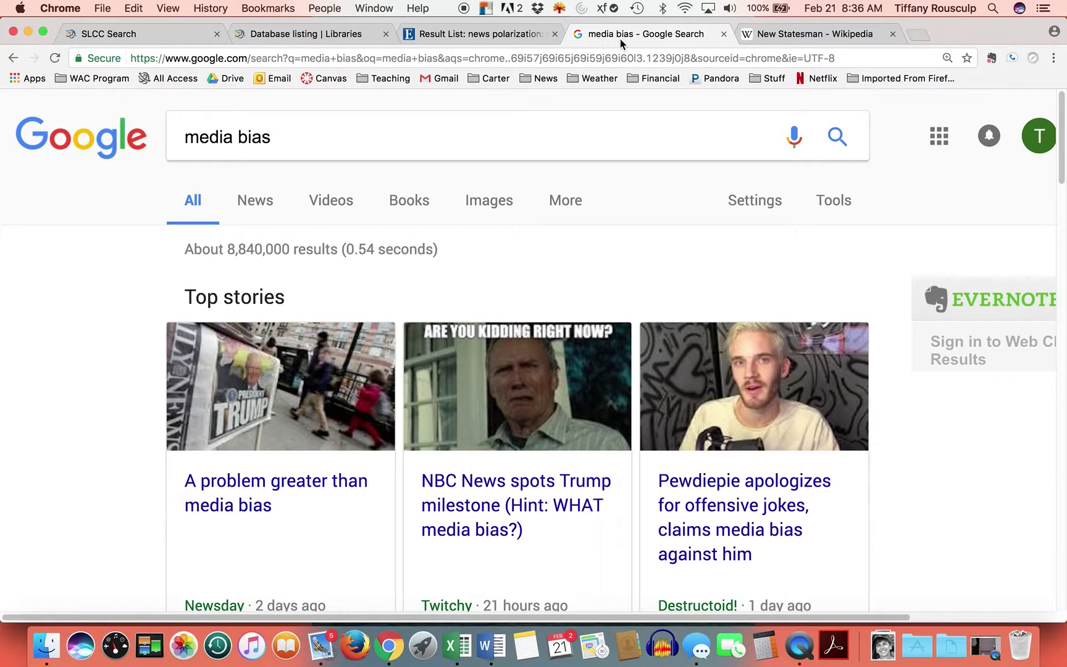
scroll(574, 367, down, 3)
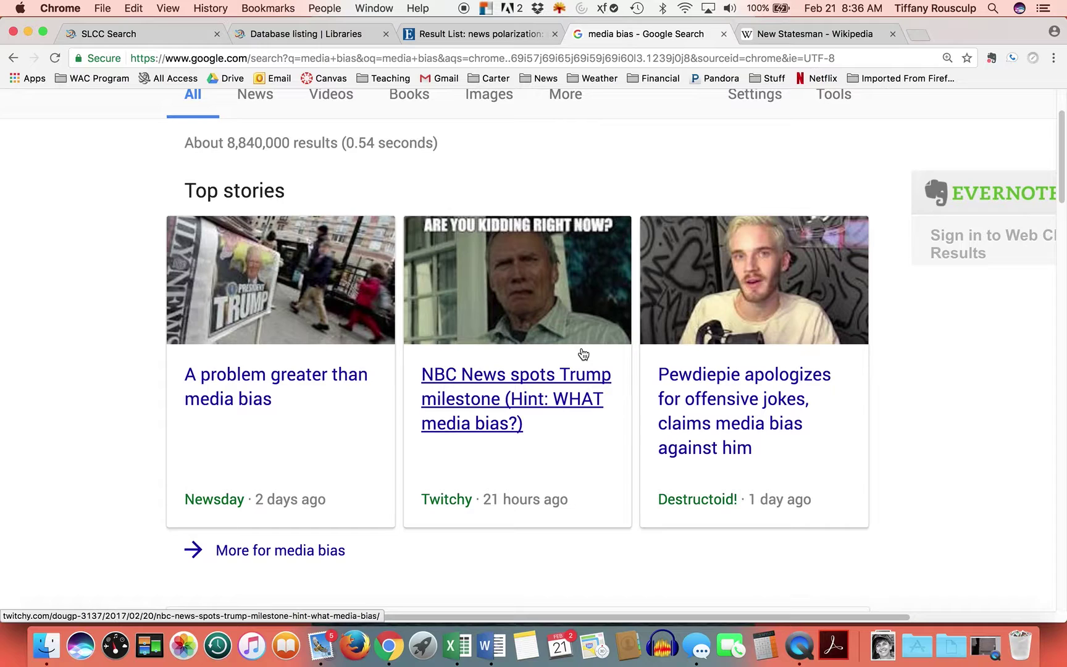
scroll(108, 332, down, 5)
scroll(109, 332, down, 10)
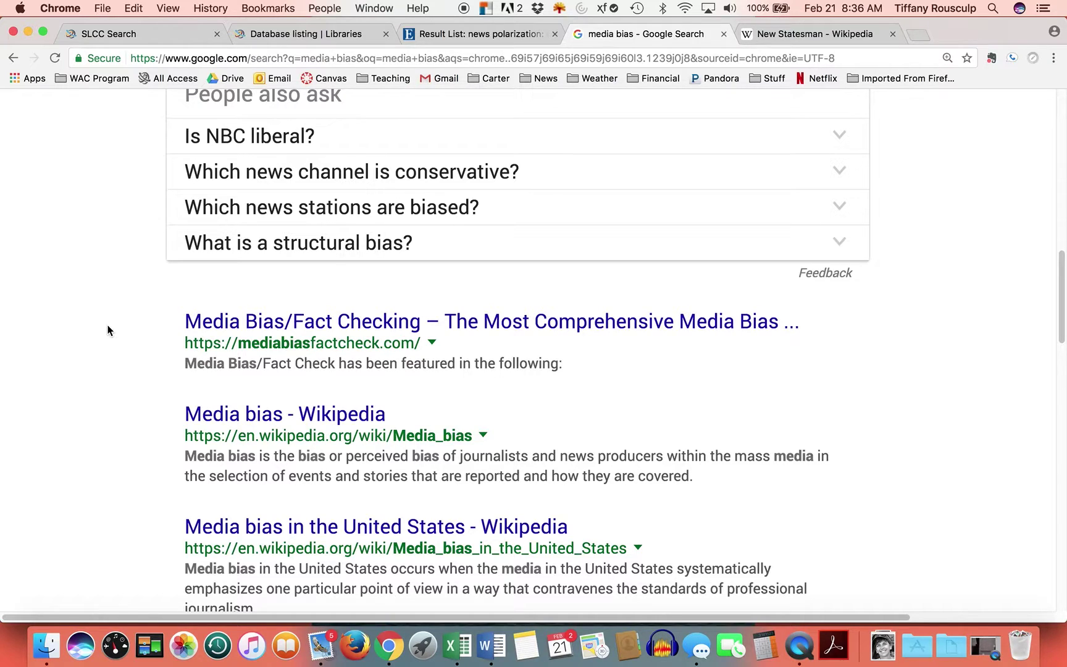
scroll(108, 329, down, 2)
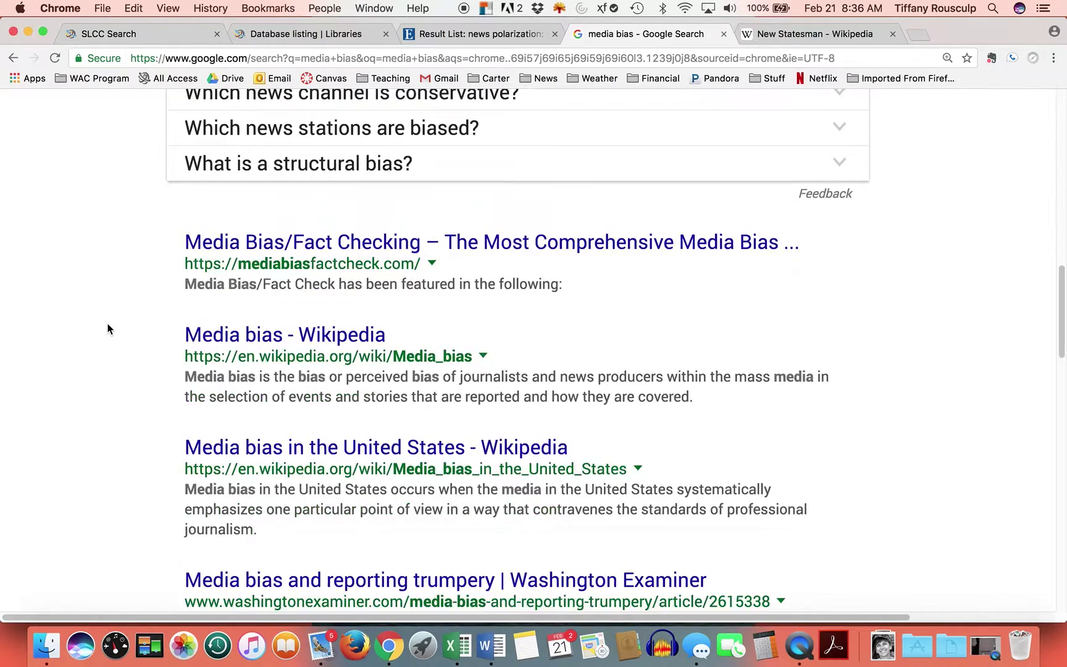
scroll(109, 325, down, 1)
scroll(109, 324, up, 2)
scroll(109, 331, up, 10)
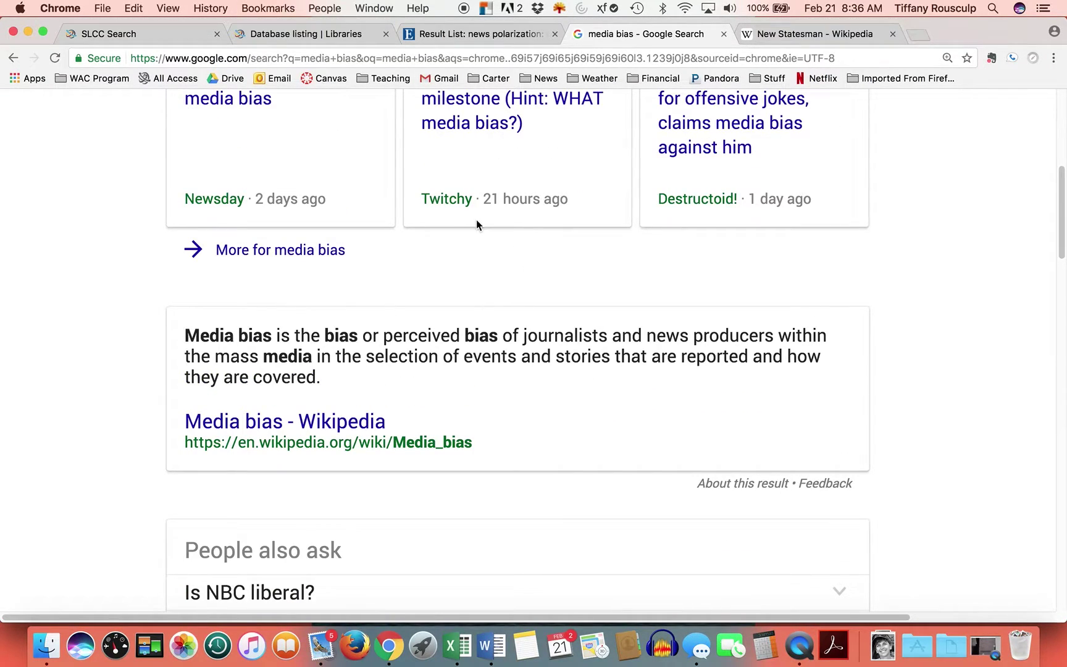
scroll(494, 325, down, 10)
- Open Media Bias/Fact Check, read its About page, and go back to its homepage
click(303, 388)
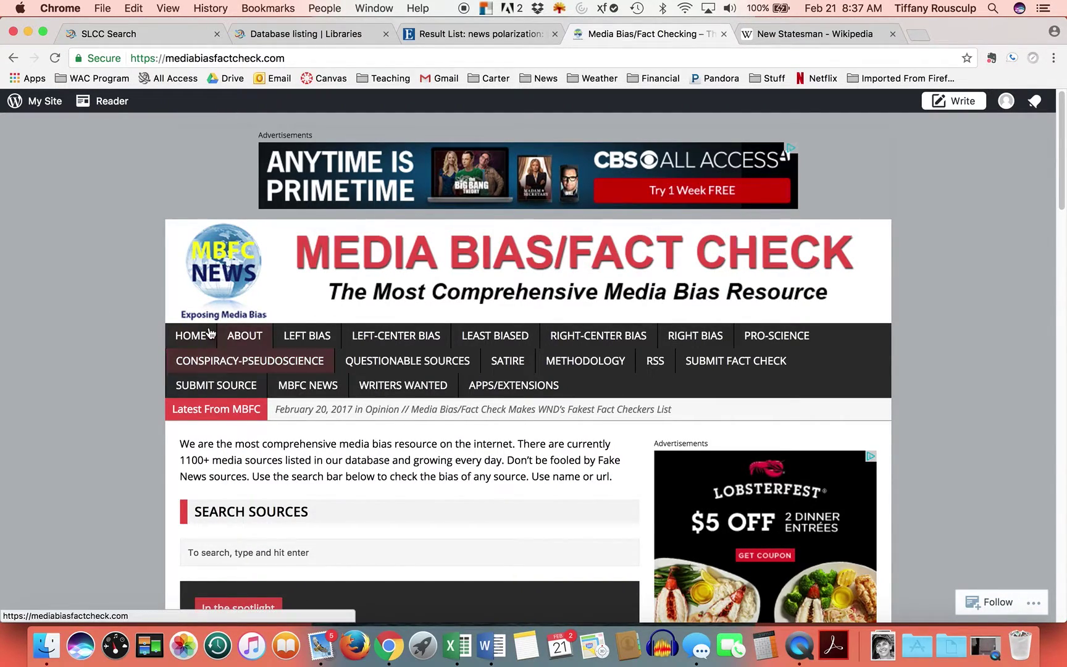
click(238, 337)
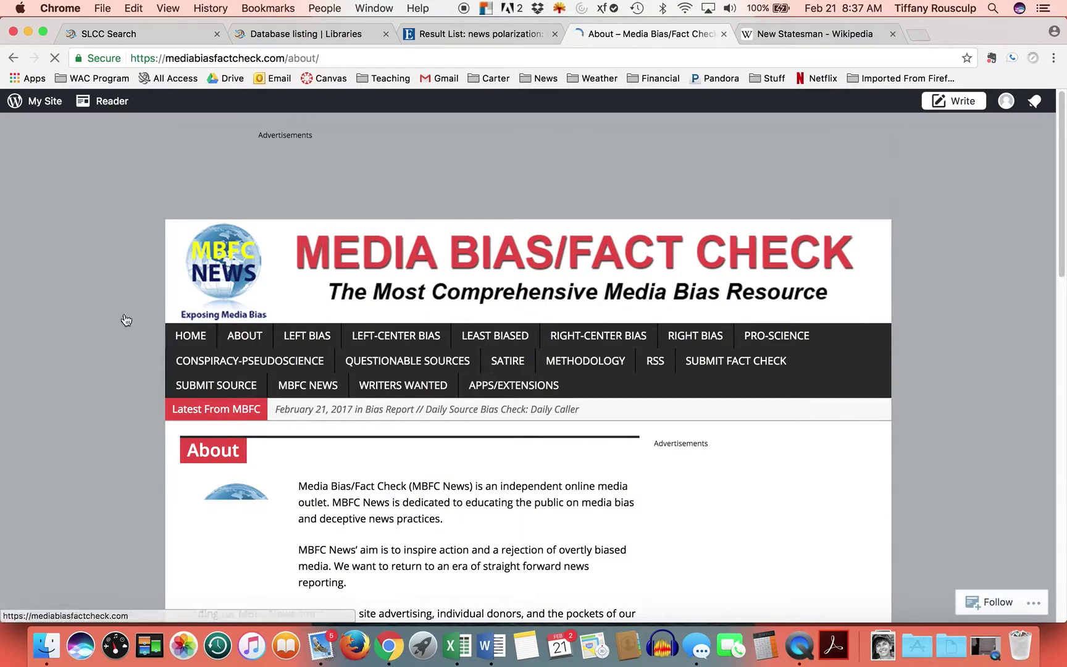
scroll(67, 301, down, 2)
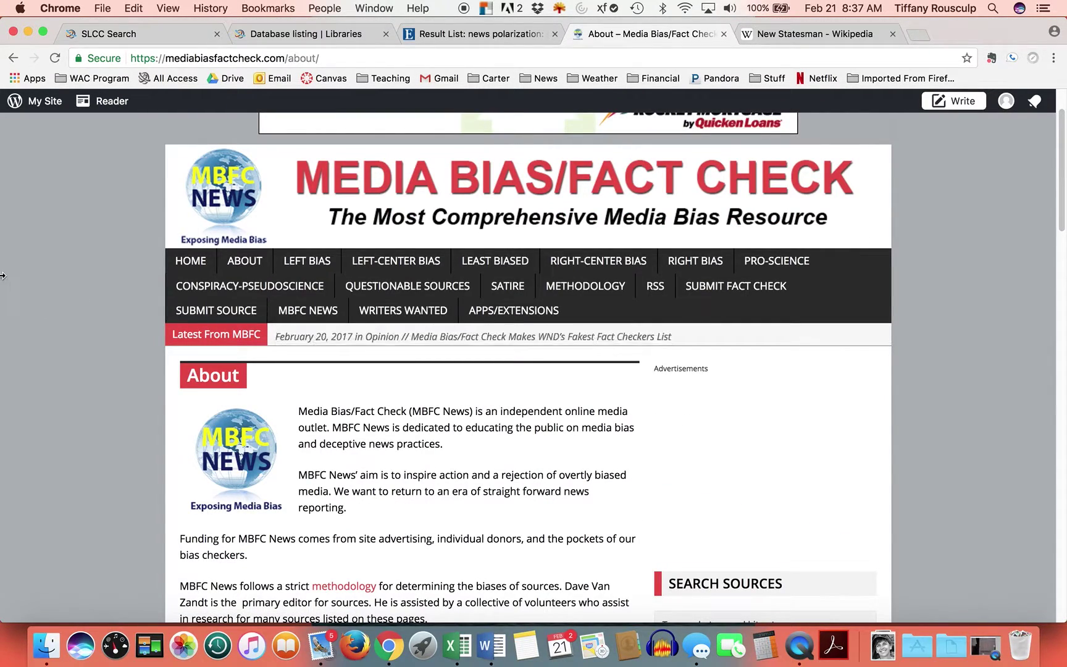
scroll(469, 447, down, 3)
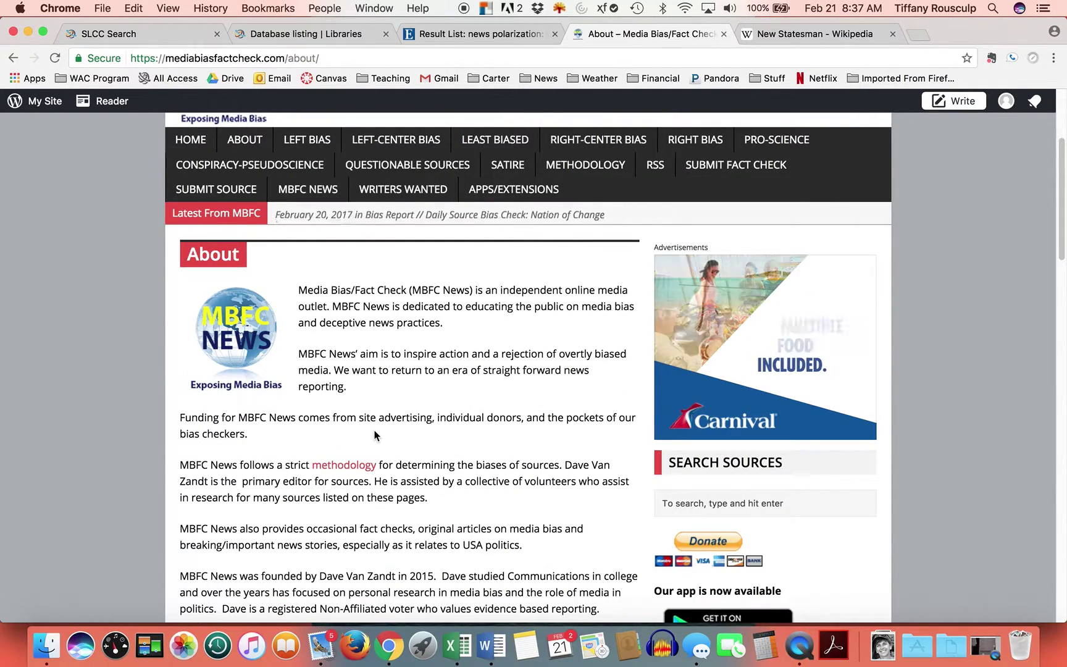
scroll(489, 432, down, 3)
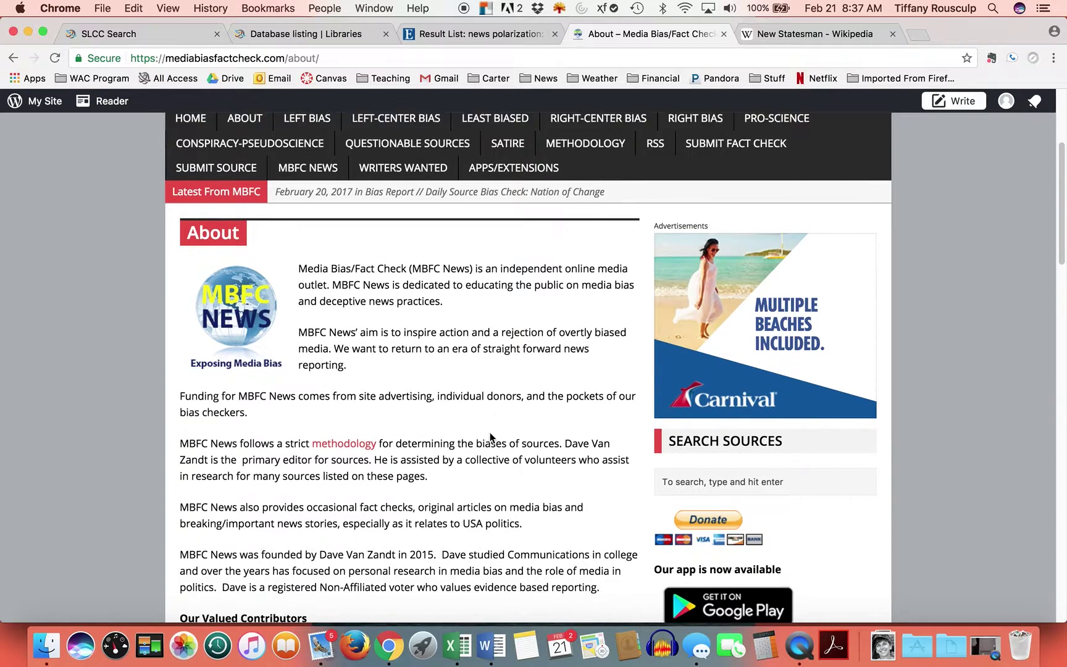
scroll(489, 433, down, 2)
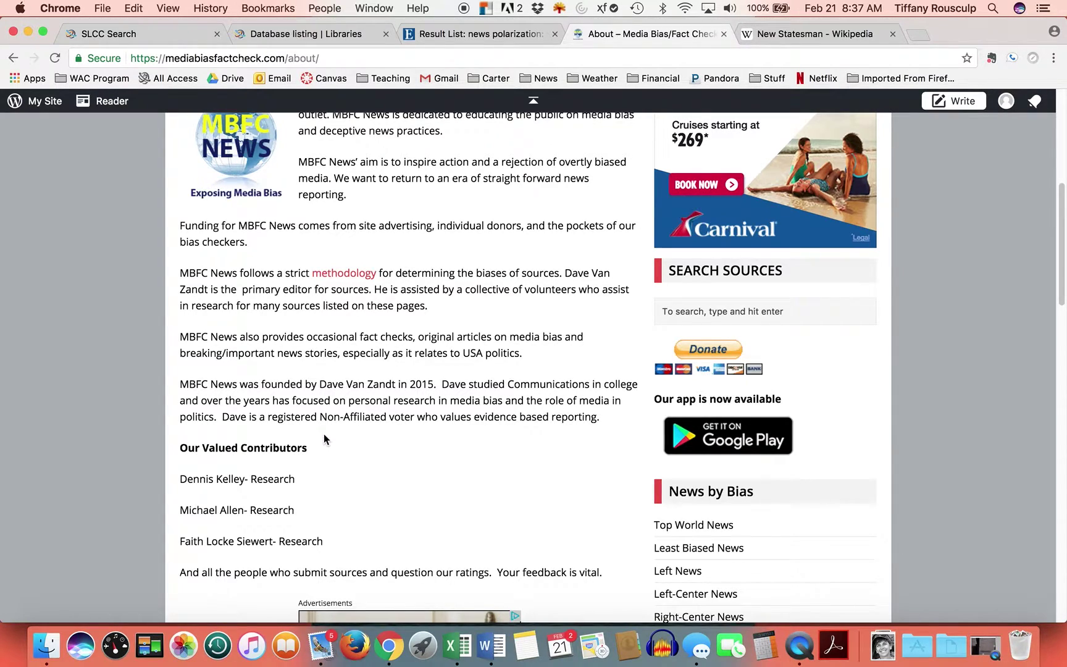
scroll(324, 435, down, 4)
scroll(324, 435, up, 3)
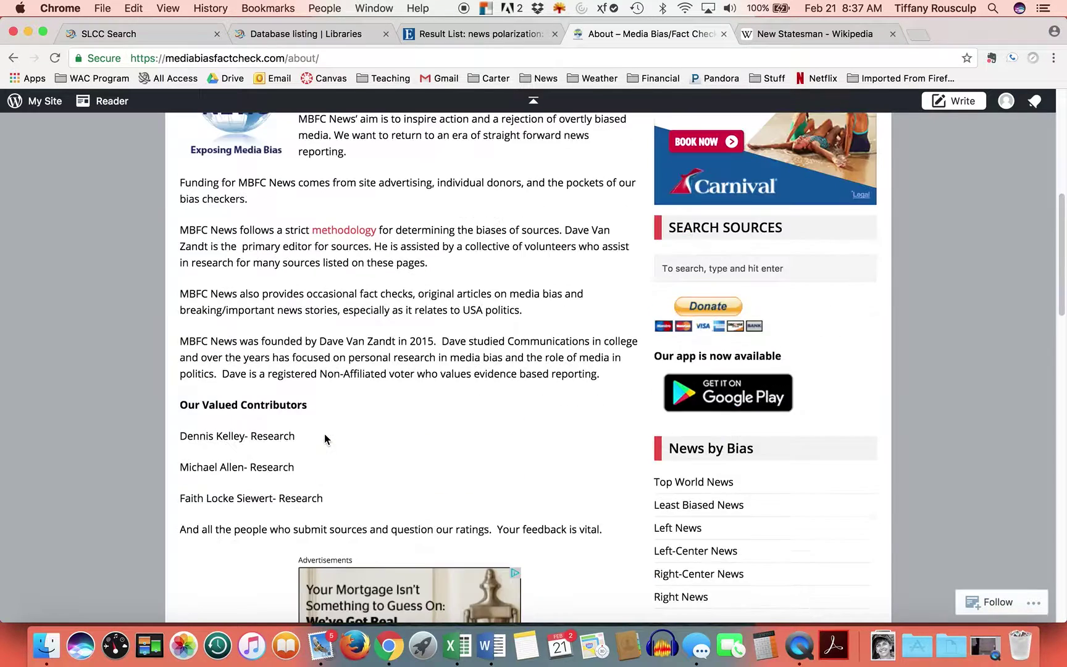
scroll(326, 438, up, 6)
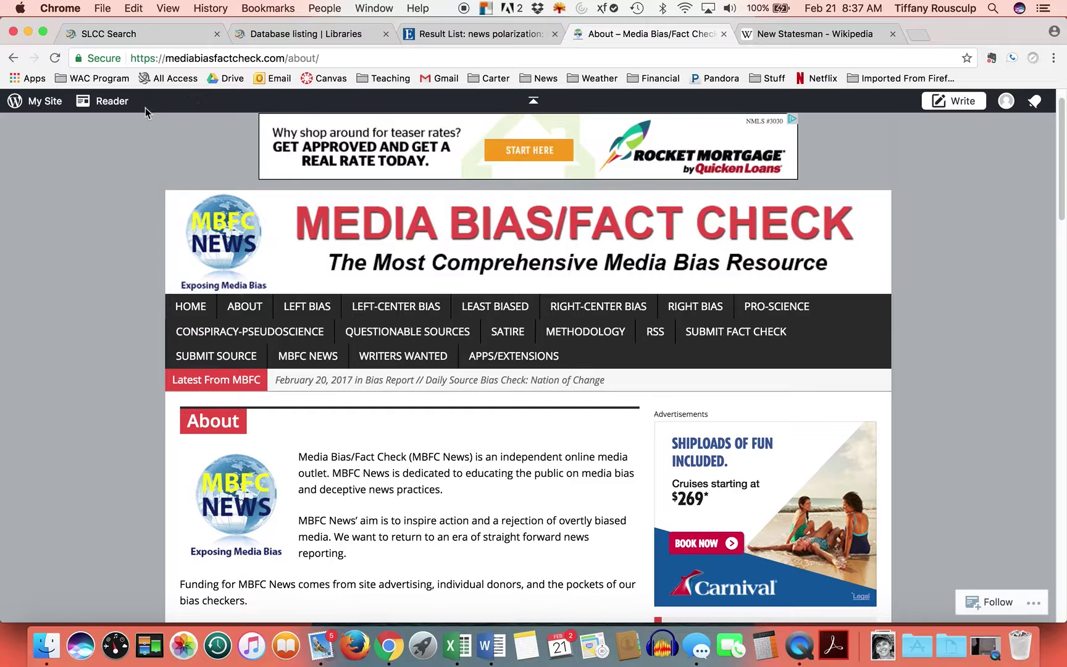
click(13, 58)
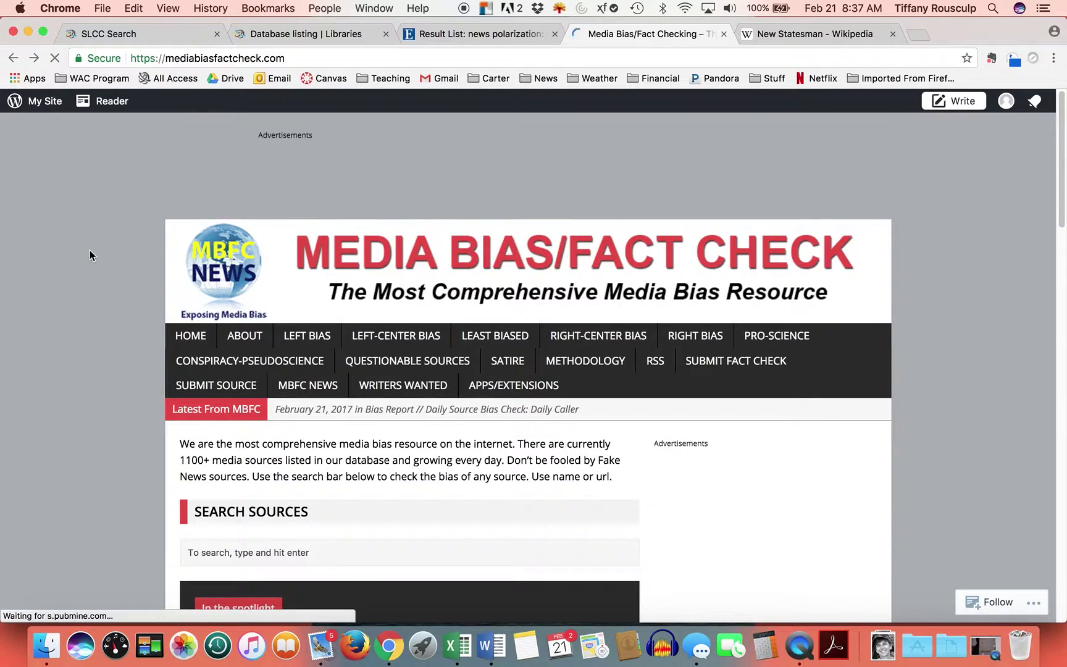
- Go back to the Google results and start a blank New Search in OneSearch
click(13, 57)
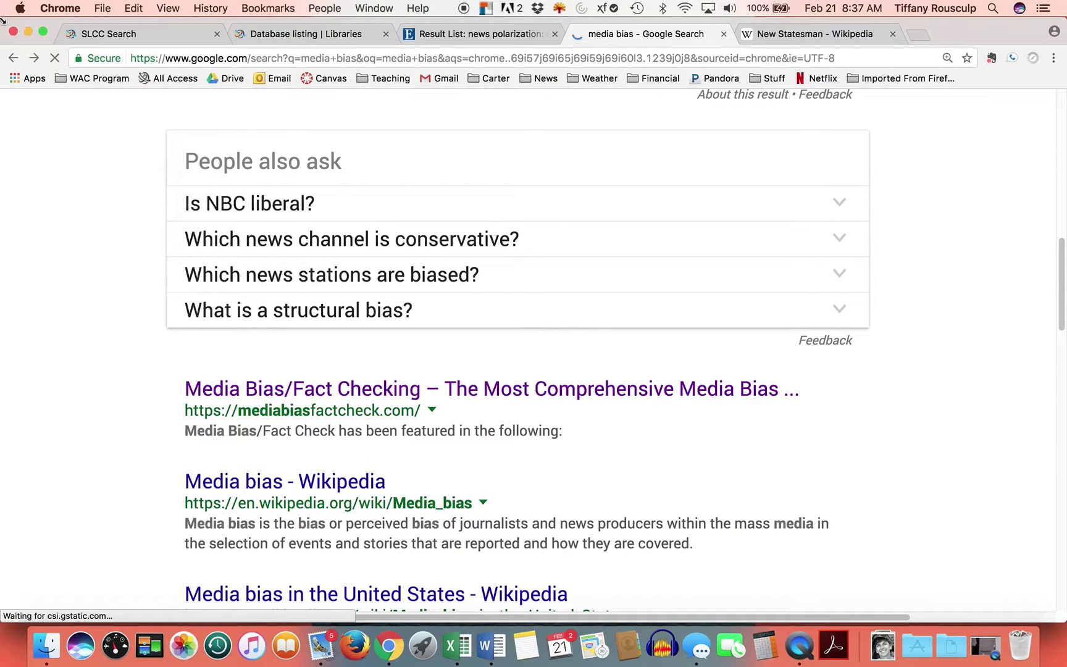
click(426, 34)
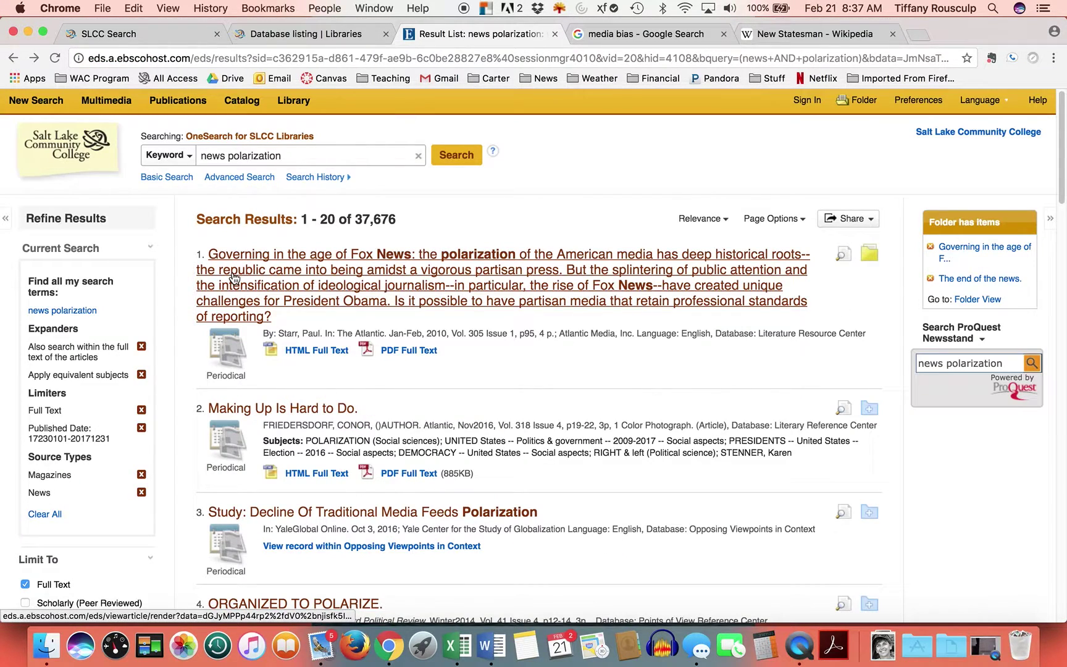
click(37, 102)
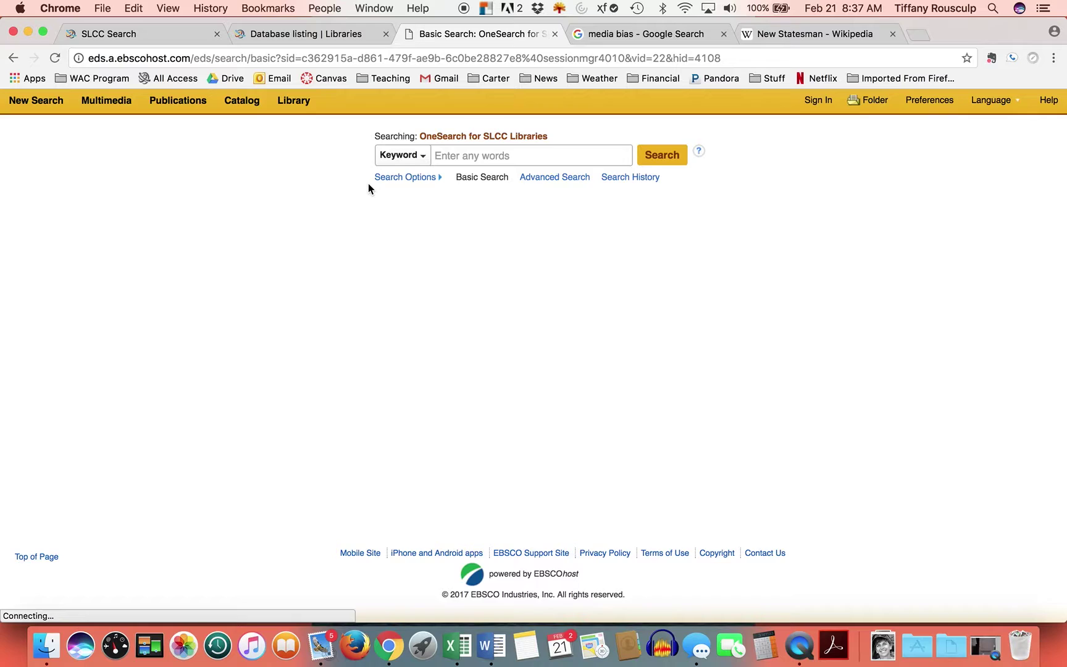
- Go from the database listing to the SLCC Libraries home page and view its catalog search
click(293, 31)
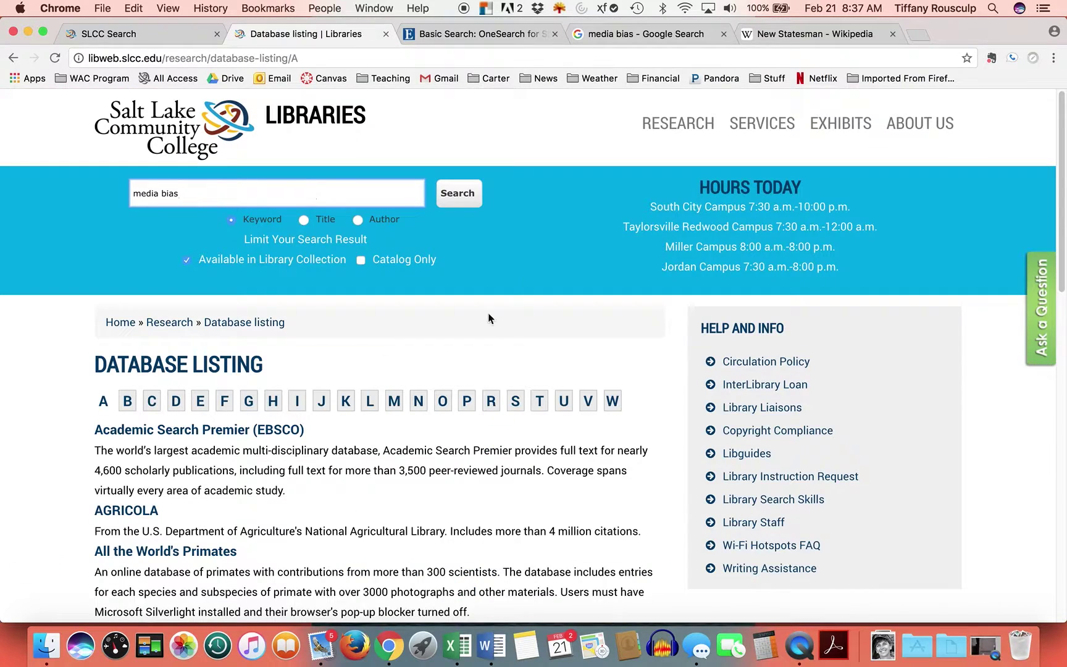
click(306, 119)
scroll(462, 398, down, 3)
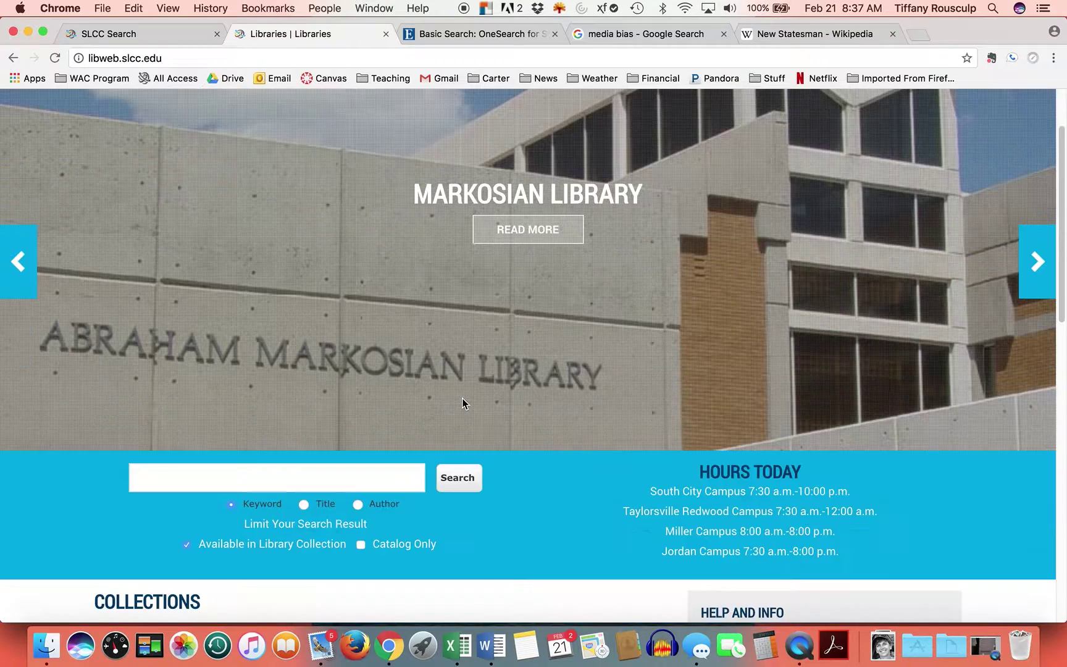
click(209, 422)
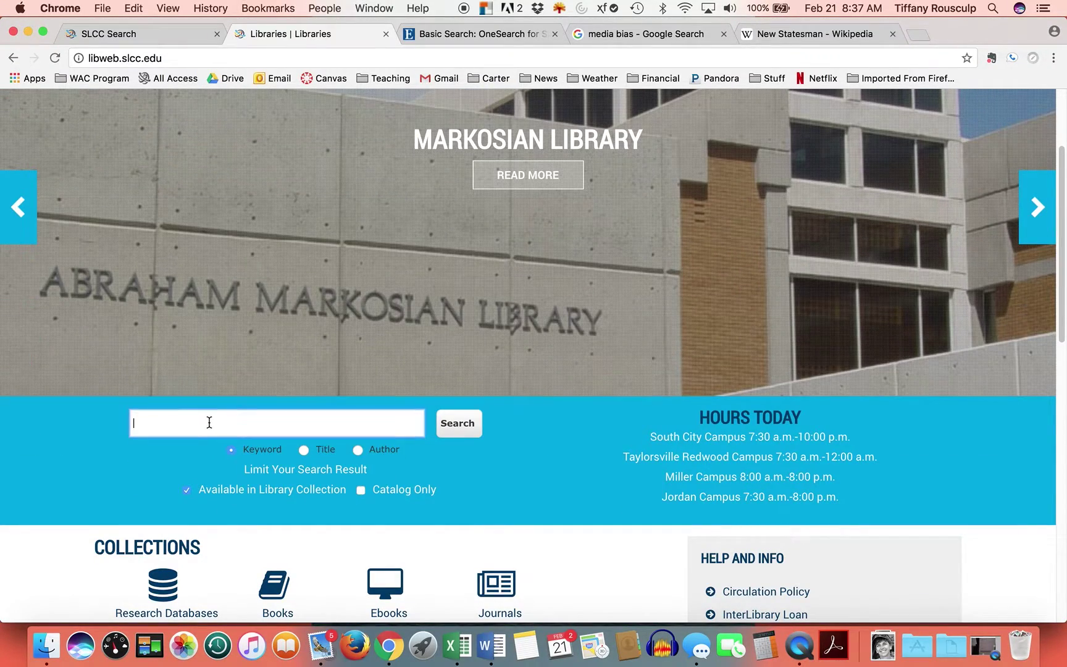
scroll(501, 447, down, 2)
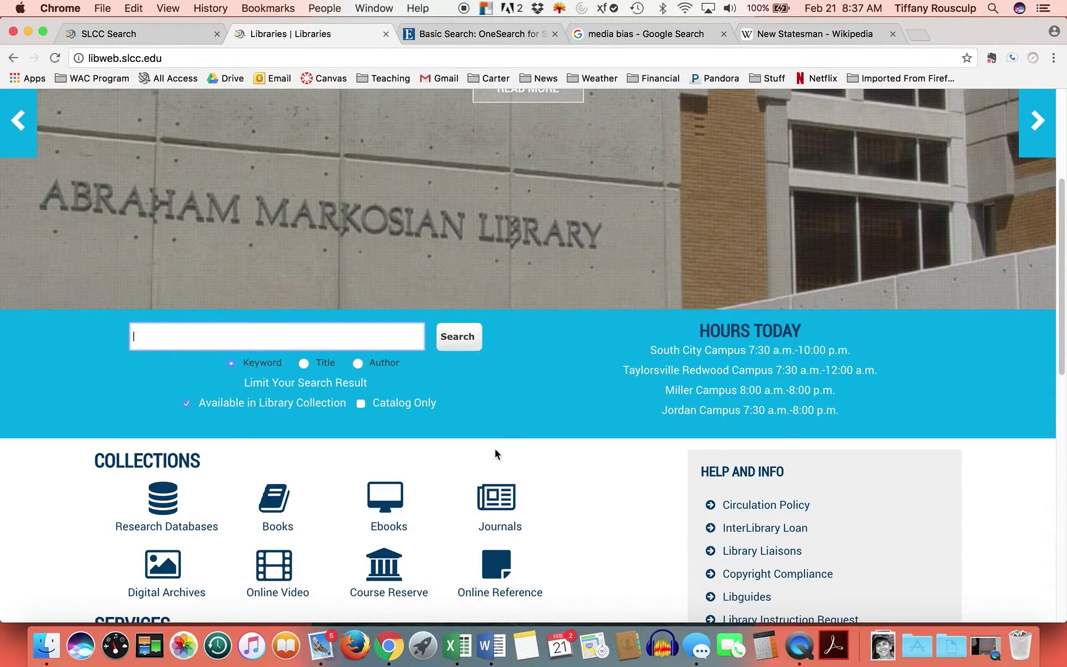
scroll(494, 452, up, 2)
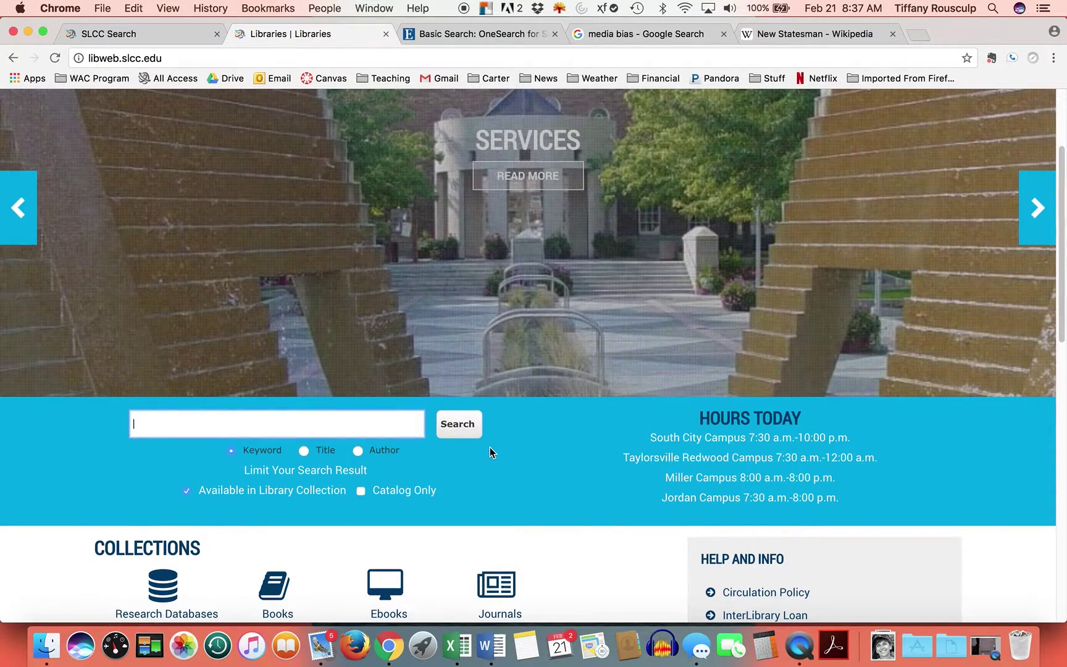